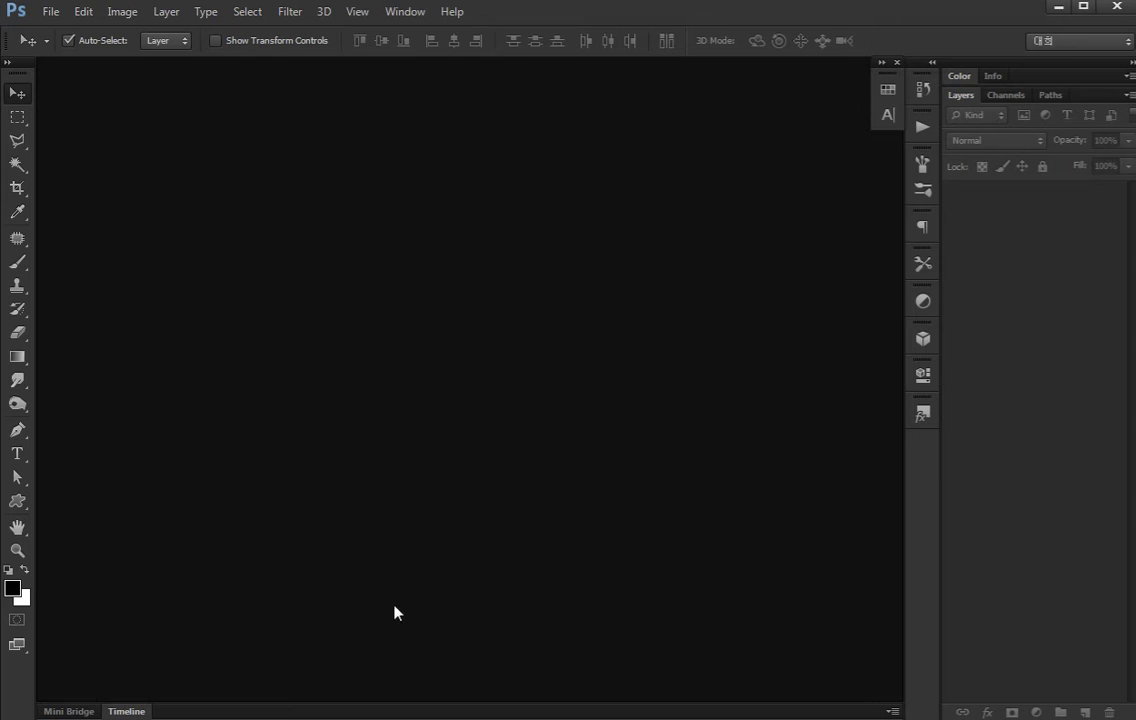
Create a new 600×600 px document named icon.
key("ctrl+n")
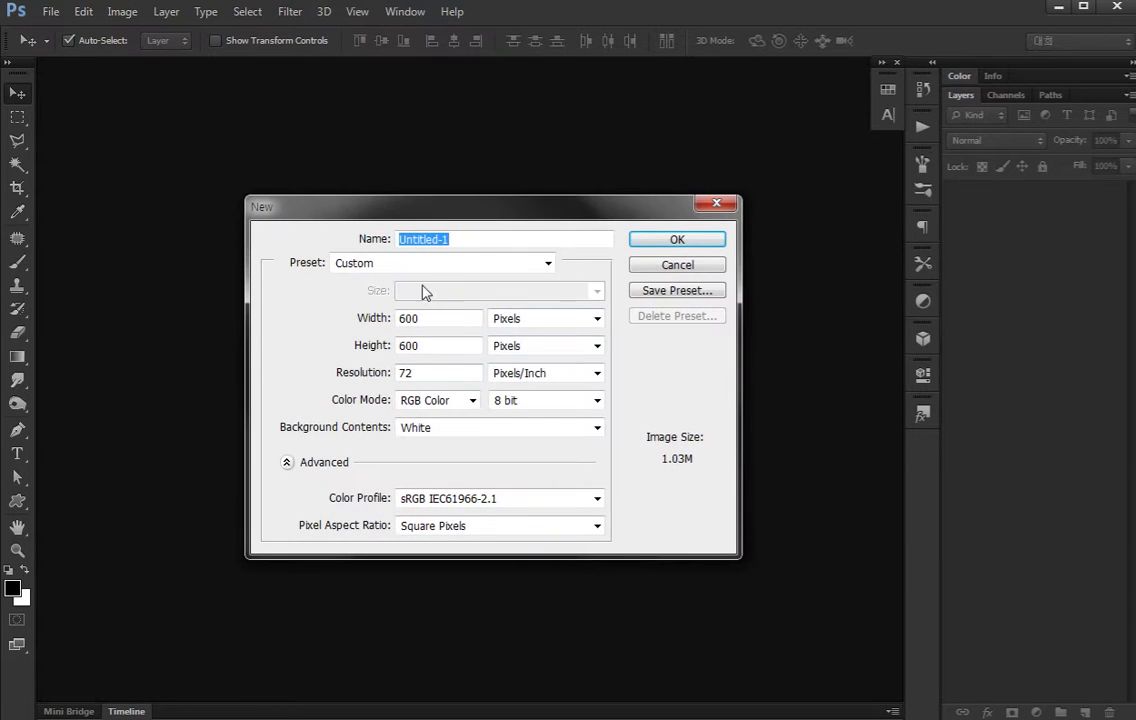
key("BackSpace")
type("icon")
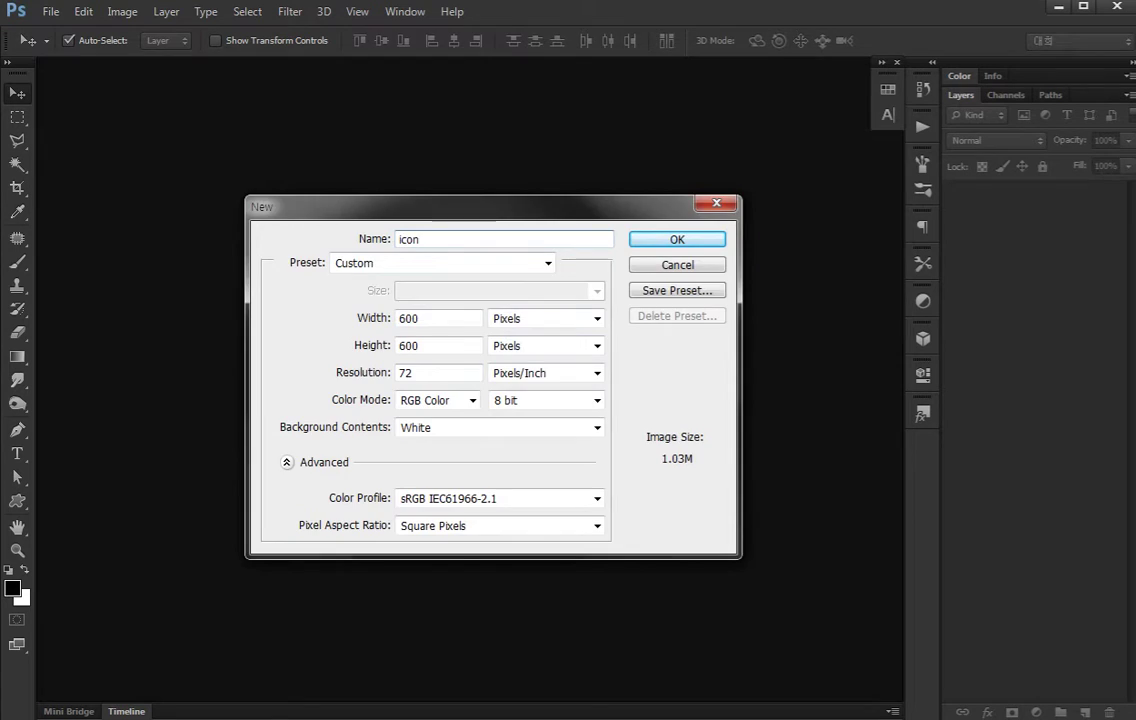
key("Return")
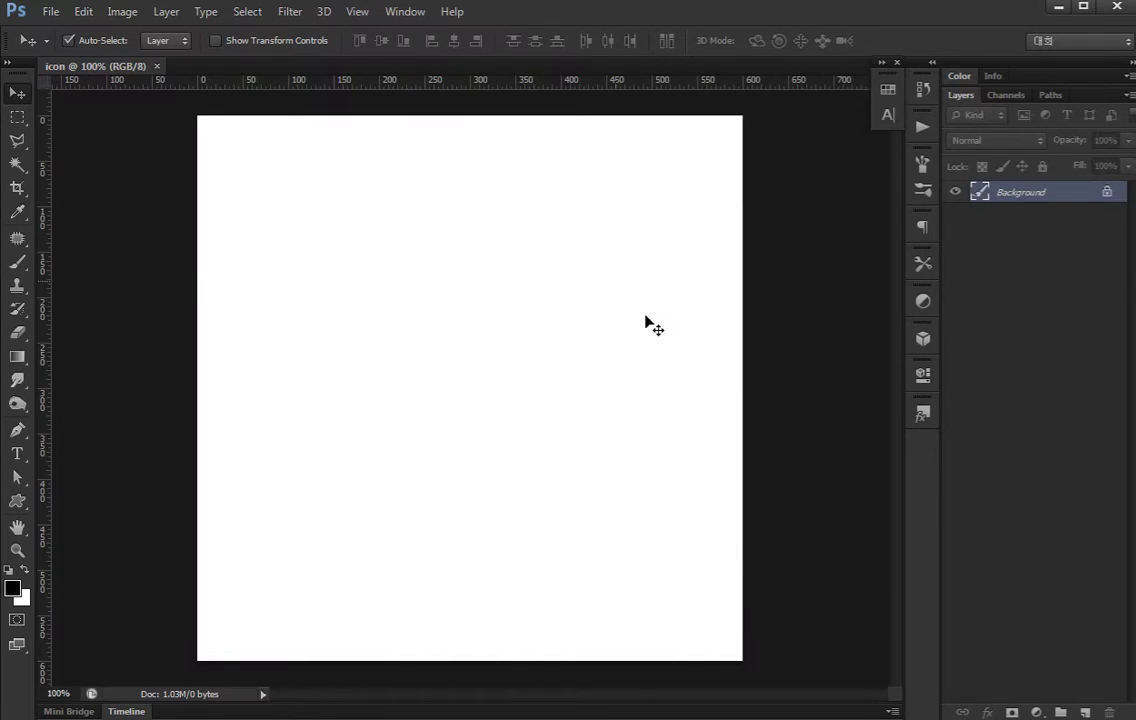
Darken the white background to dark grey with Hue/Saturation Lightness -86.
key("i")
key("ctrl+u")
left_click_drag(801, 601, 789, 597)
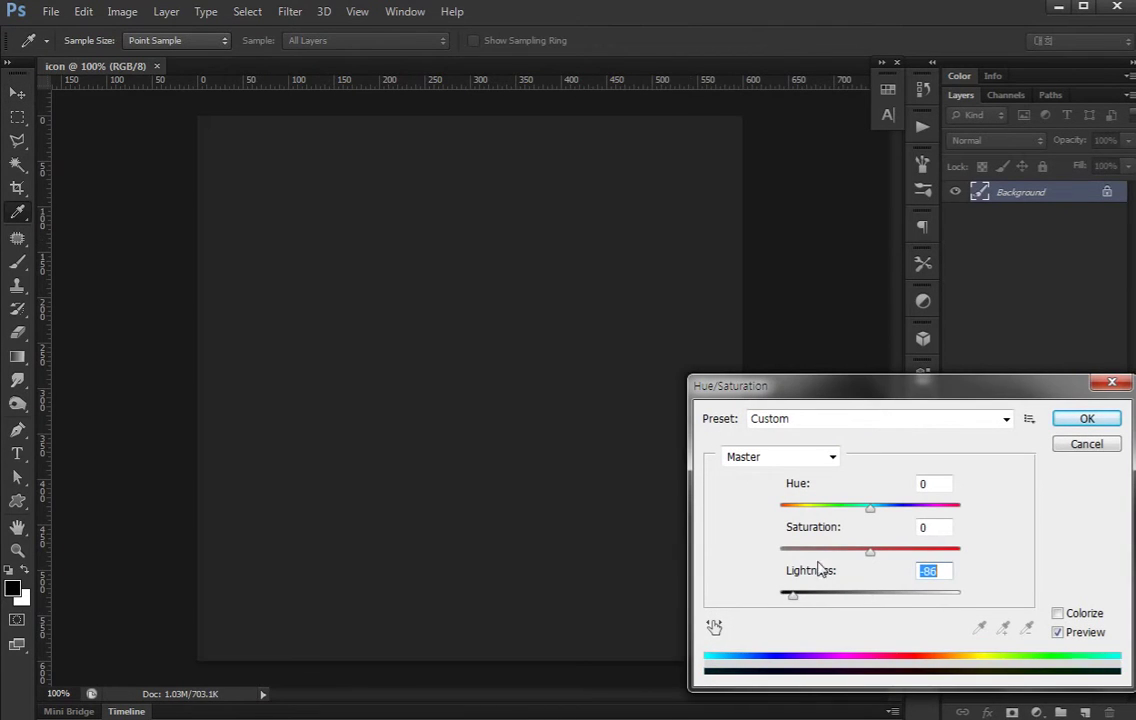
left_click(1062, 424)
key("v")
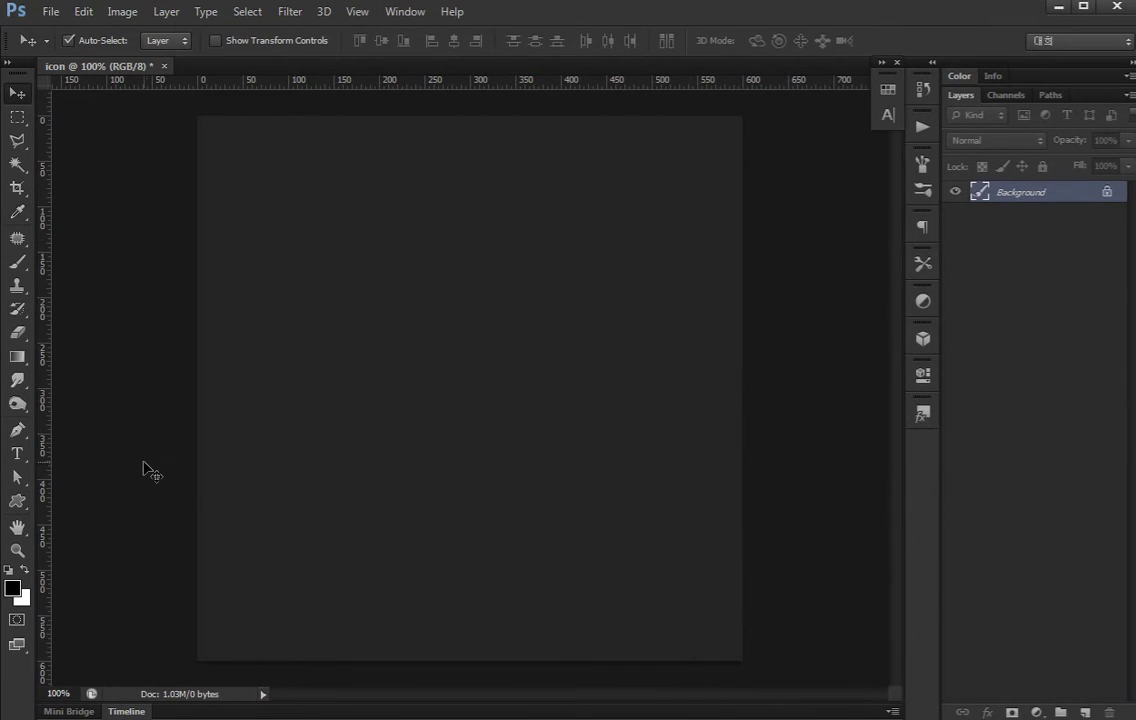
key("ctrl+plus")
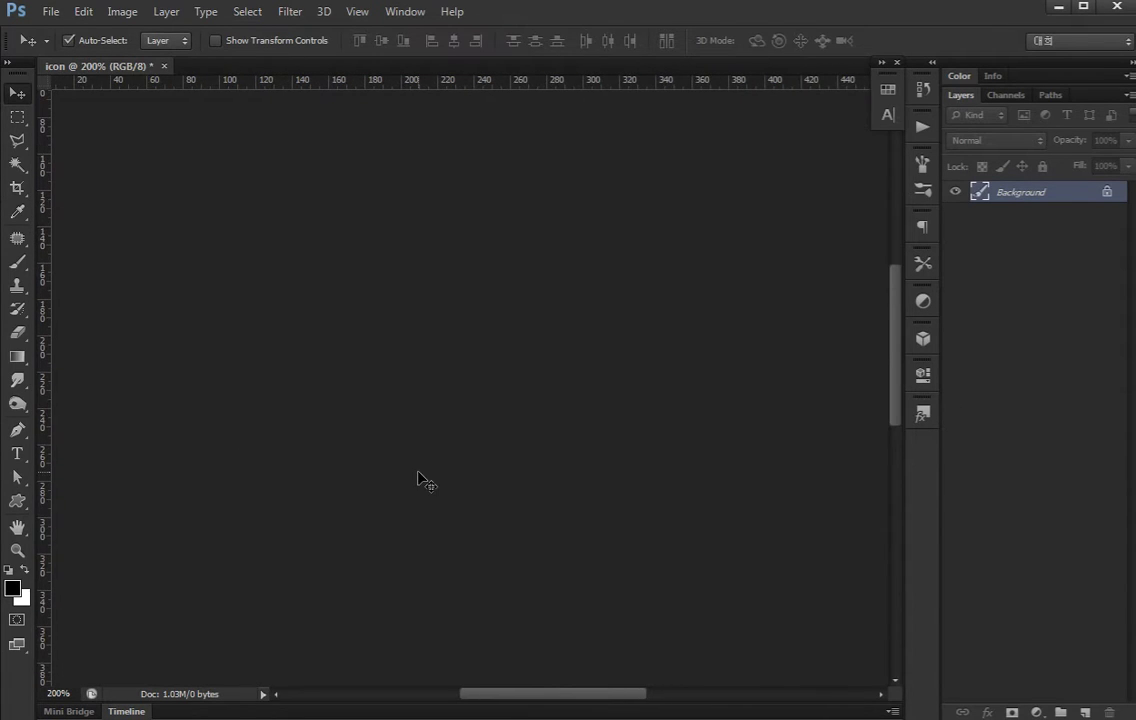
key("ctrl+minus")
Draw a black shield custom shape, about 188×190 px, as layer Shape 1 in the canvas centre.
left_click(17, 500)
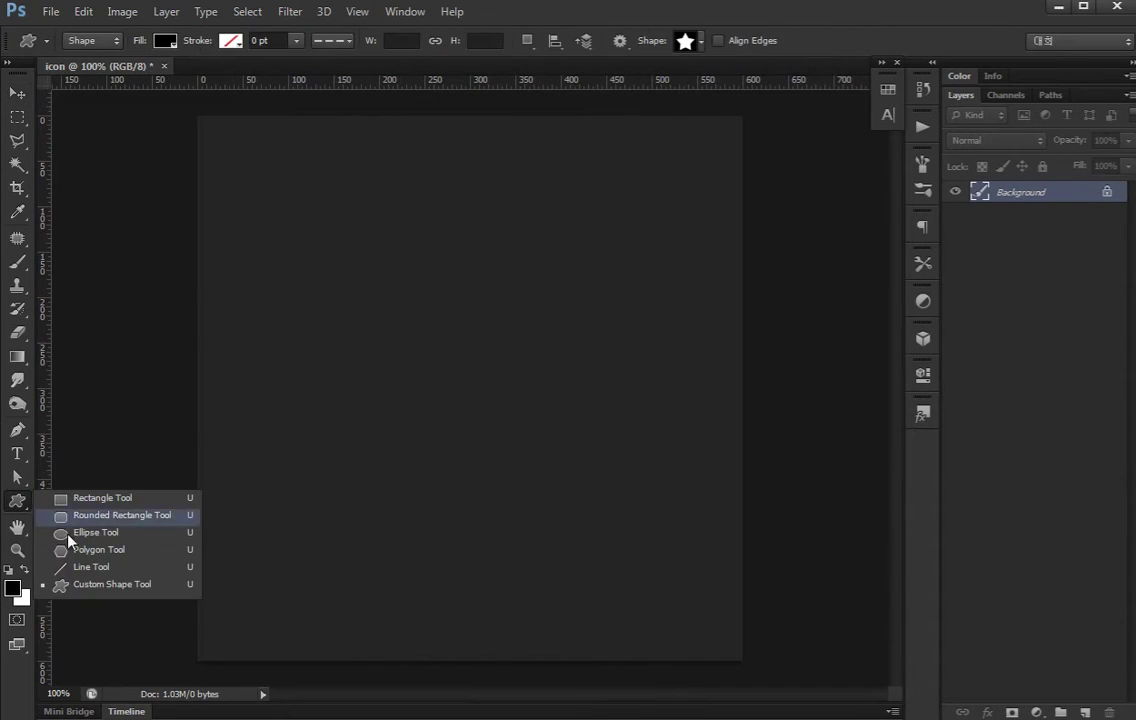
left_click(99, 588)
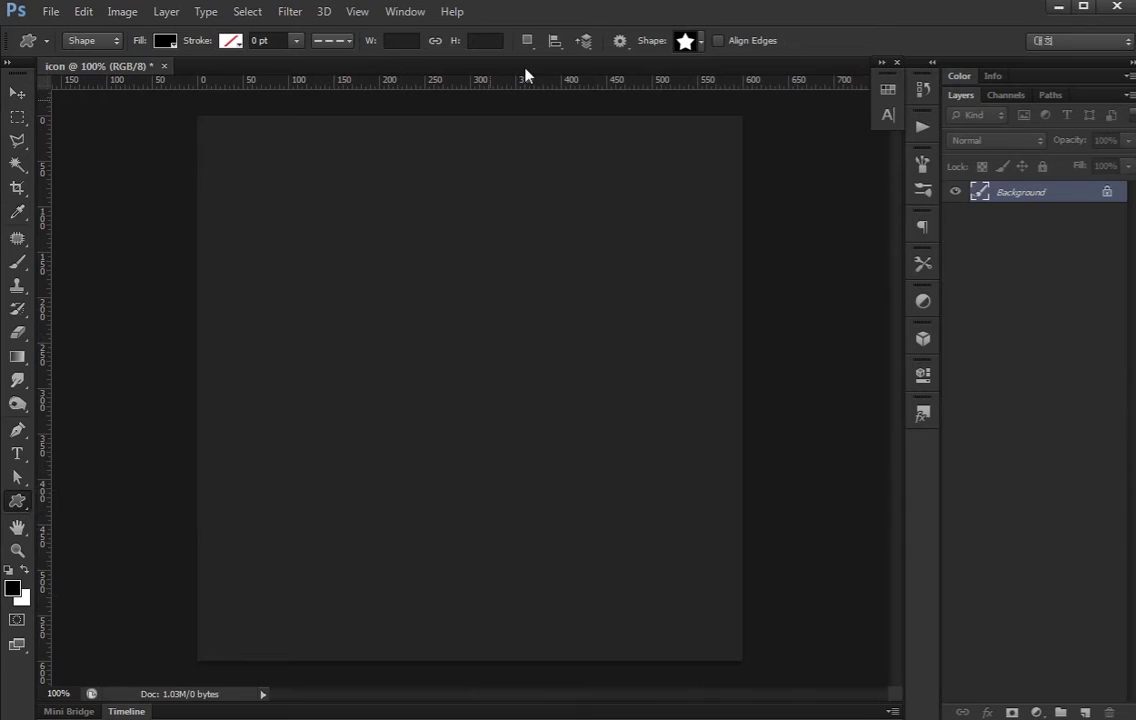
left_click(690, 40)
left_click(865, 344)
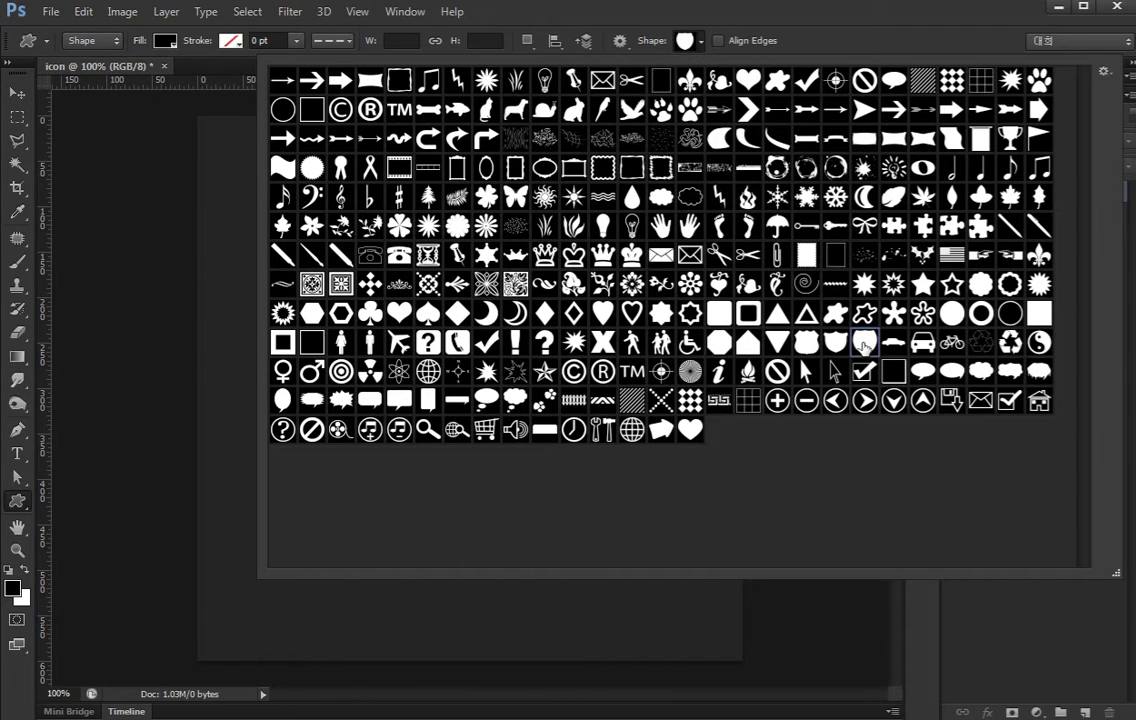
left_click(690, 40)
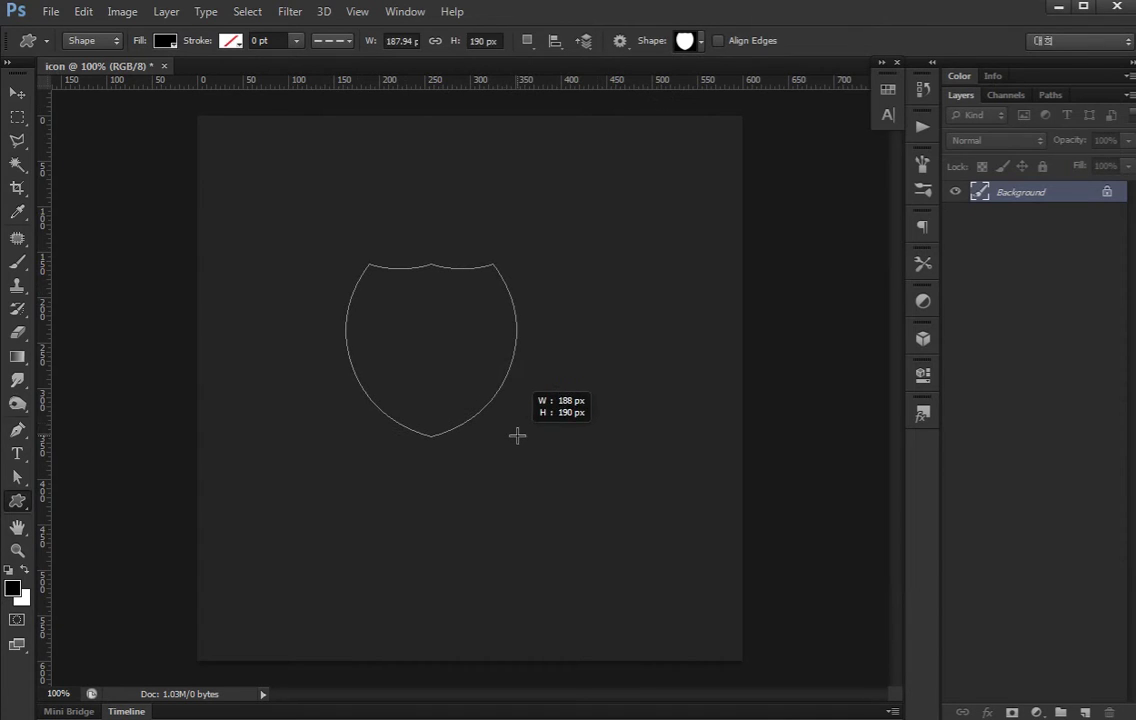
left_click_drag(343, 262, 516, 436)
key("v")
mouse_move(406, 332)
left_mouse_down()
mouse_move(454, 360)
mouse_move(442, 383)
left_mouse_up()
scroll(456, 362, "up", 1)
Delete the shield's top-middle anchor point so its top edge becomes straight.
key("a")
left_click_drag(454, 294, 521, 172)
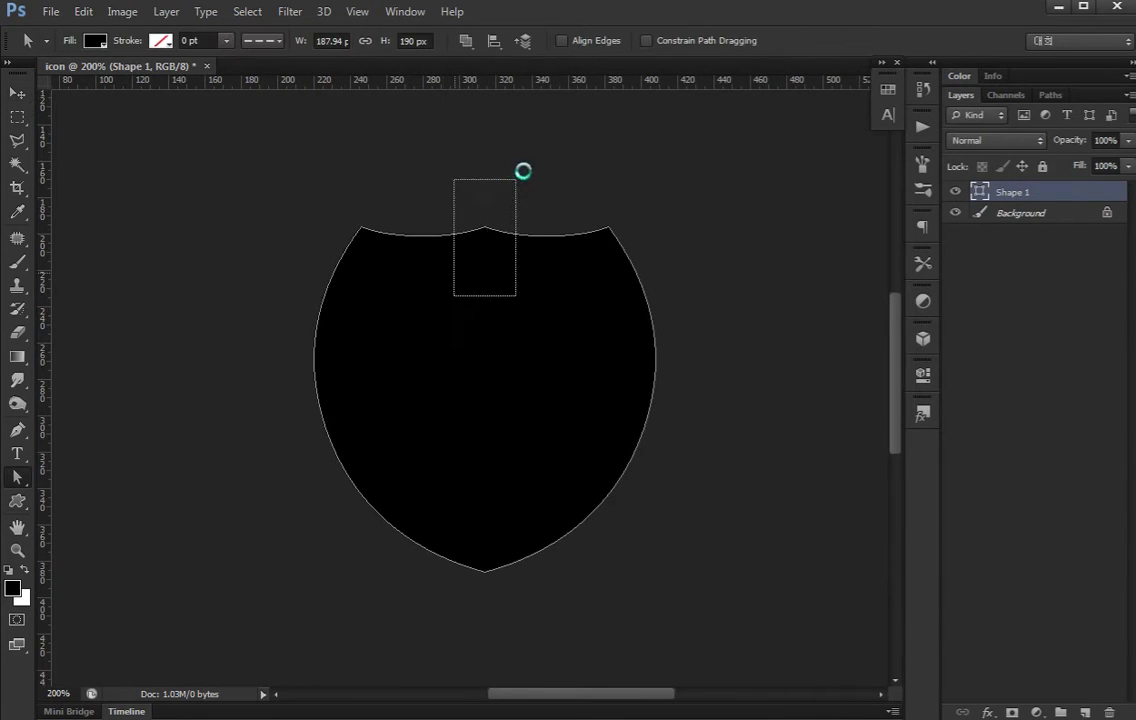
key("Delete")
key("p")
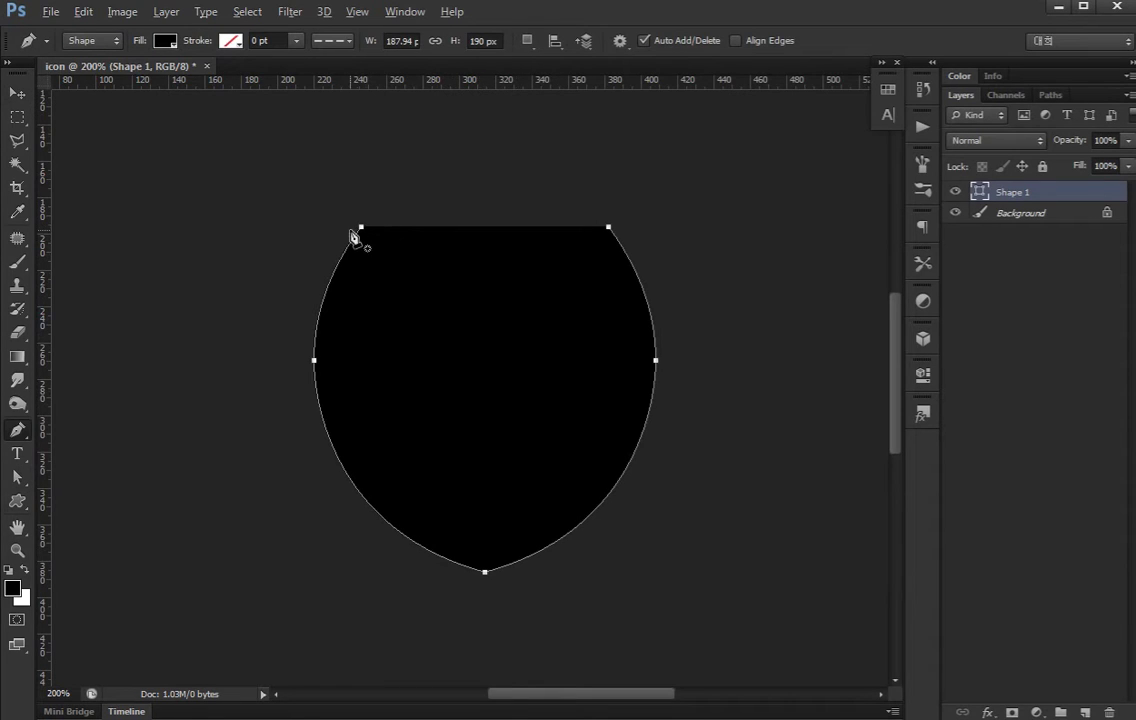
key("Escape")
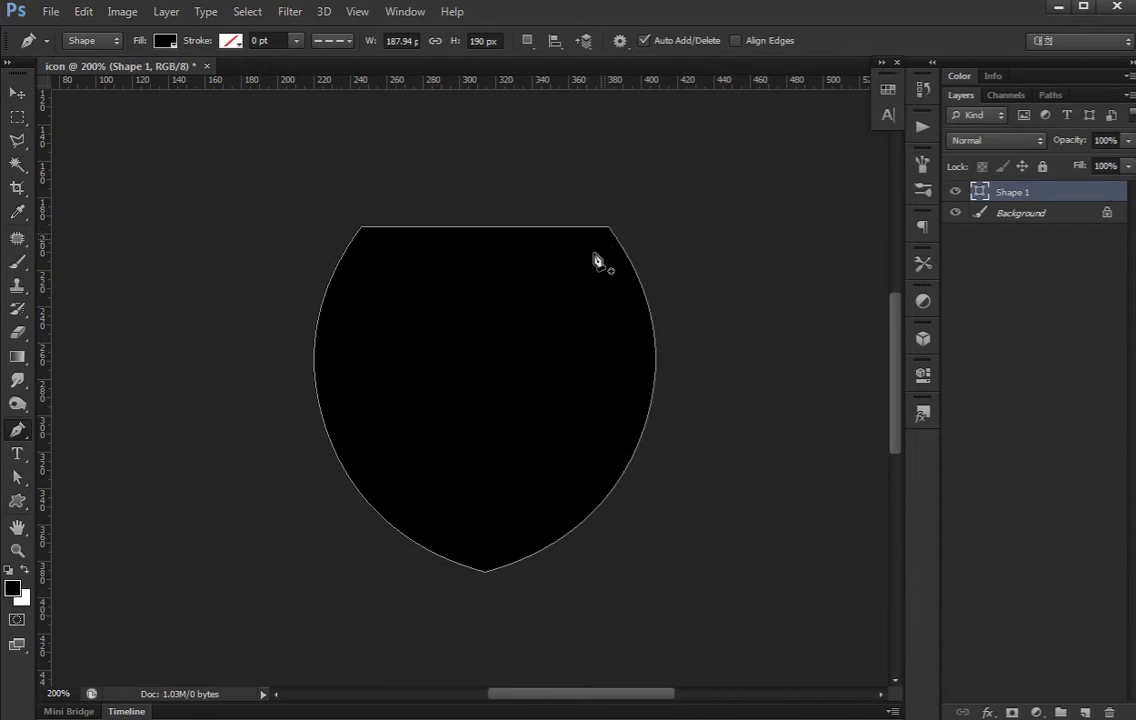
key("a")
key("v")
left_click(1038, 232)
Change the shield's fill colour to dark slate grey #313c40.
double_click(980, 192)
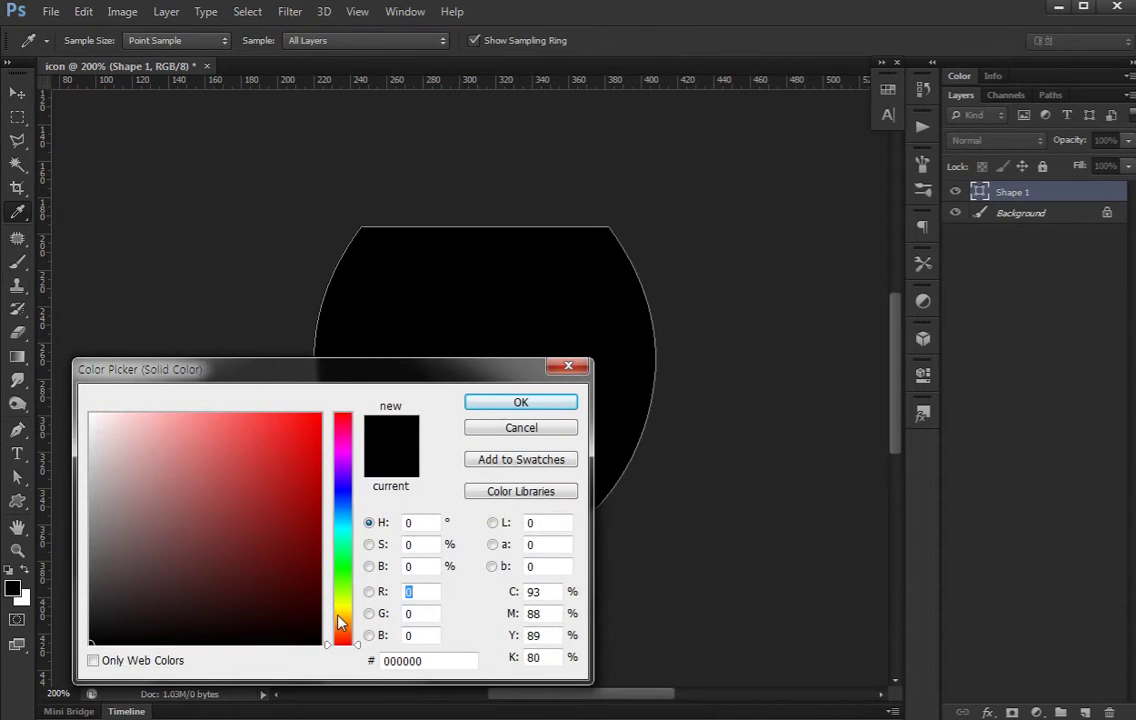
left_click(341, 621)
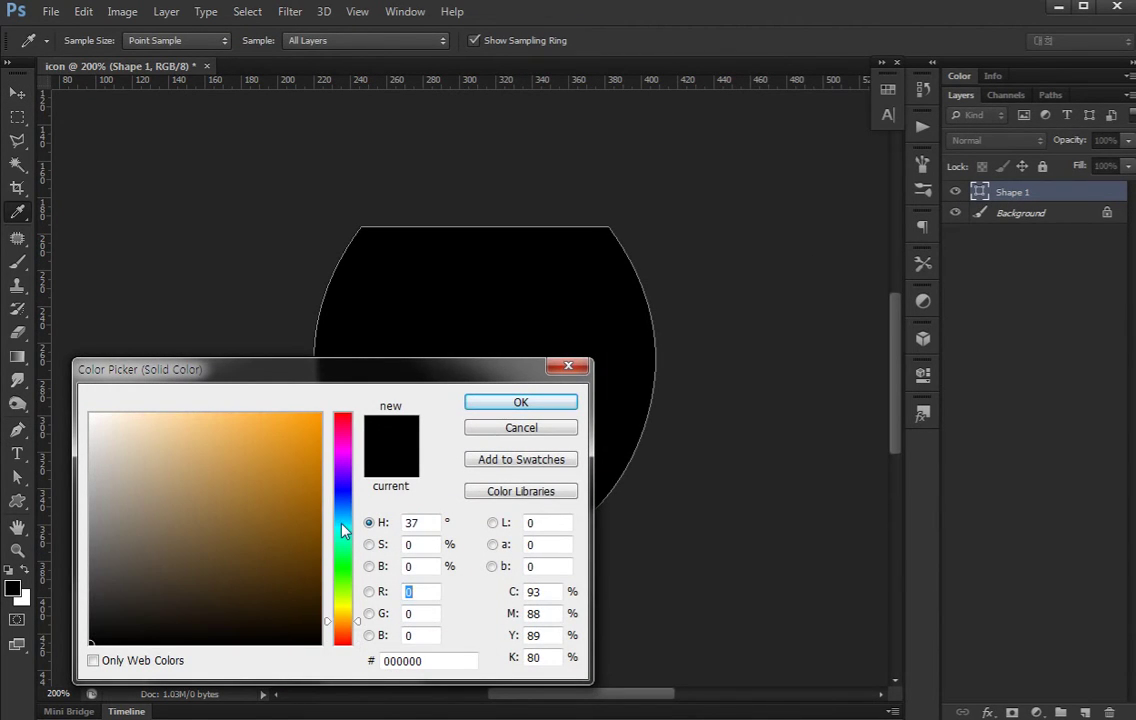
left_click(341, 520)
left_click(142, 587)
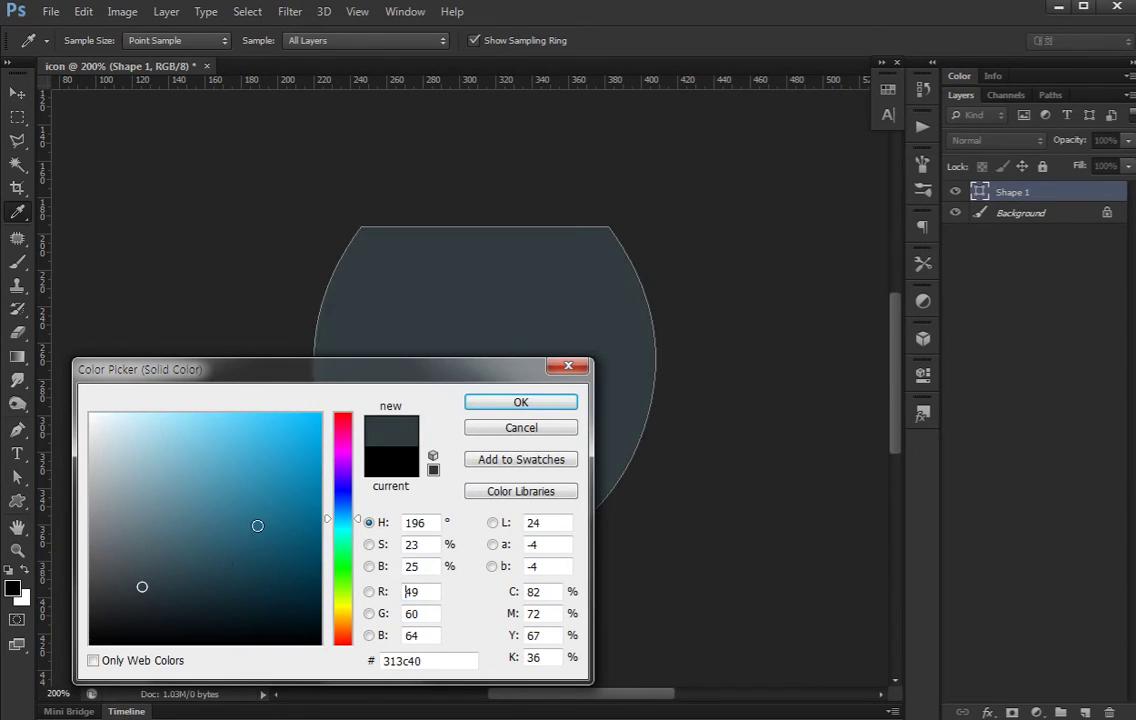
left_click(521, 402)
left_click(1061, 260)
double_click(1061, 193)
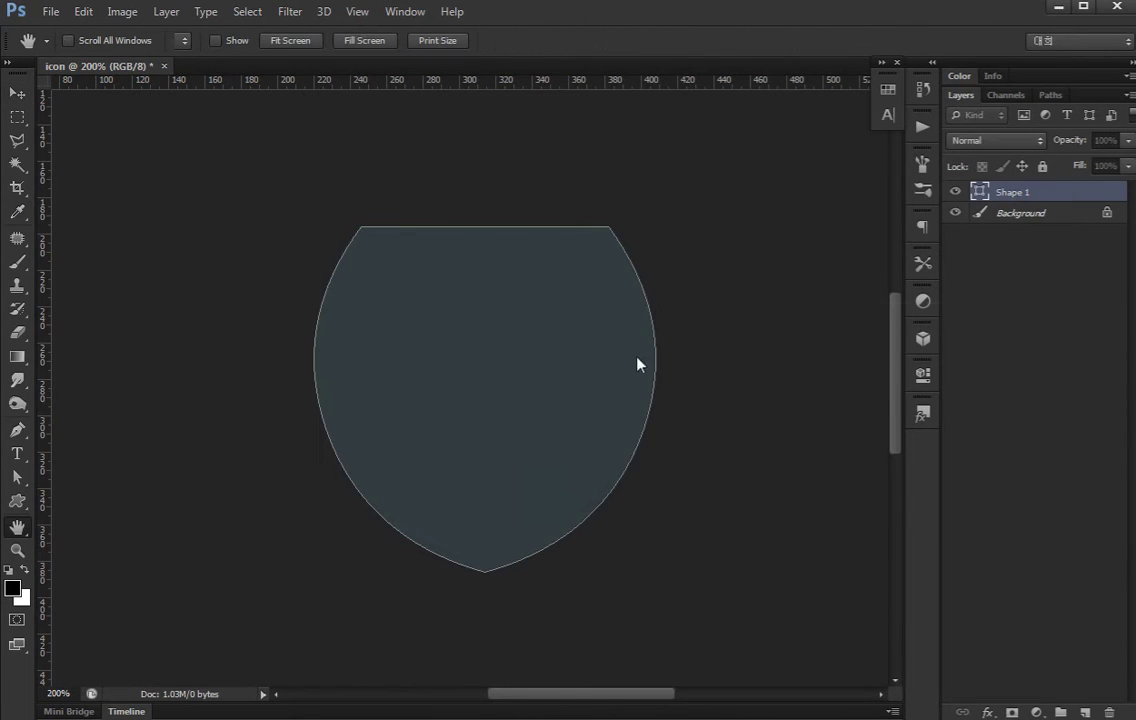
Add an inner bevel: depth 1000%, size 9 px, global light off, angle ~117°, altitude 32°.
left_click(577, 422)
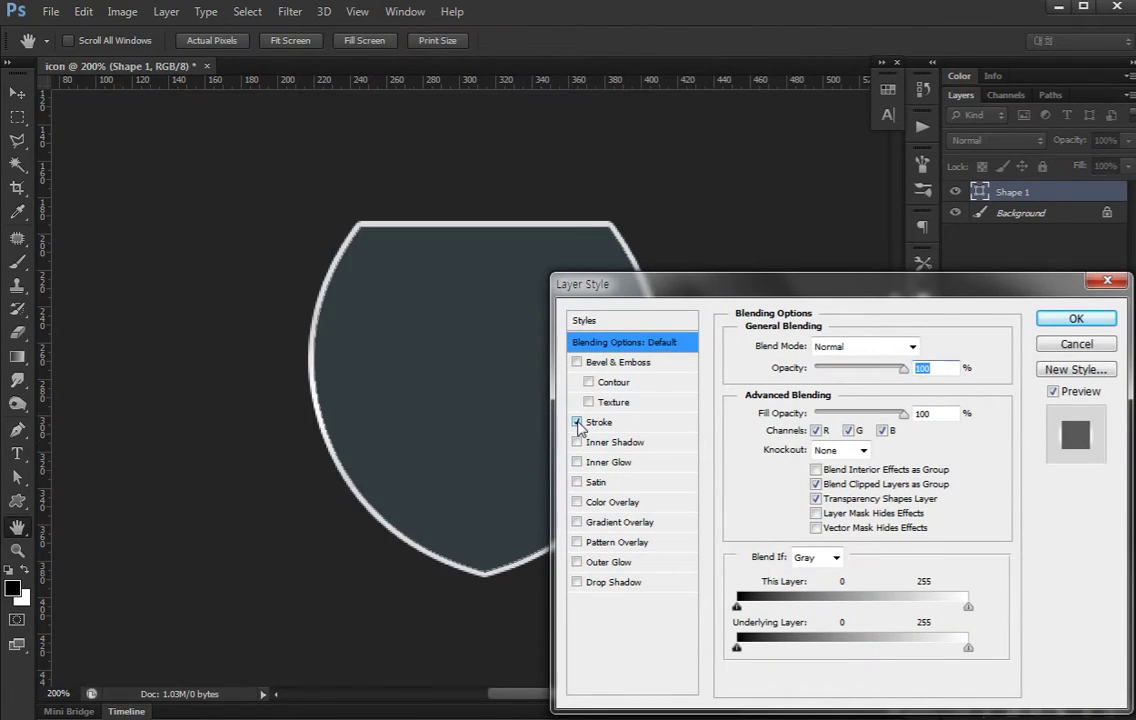
left_click(577, 422)
left_click(577, 362)
left_click(618, 362)
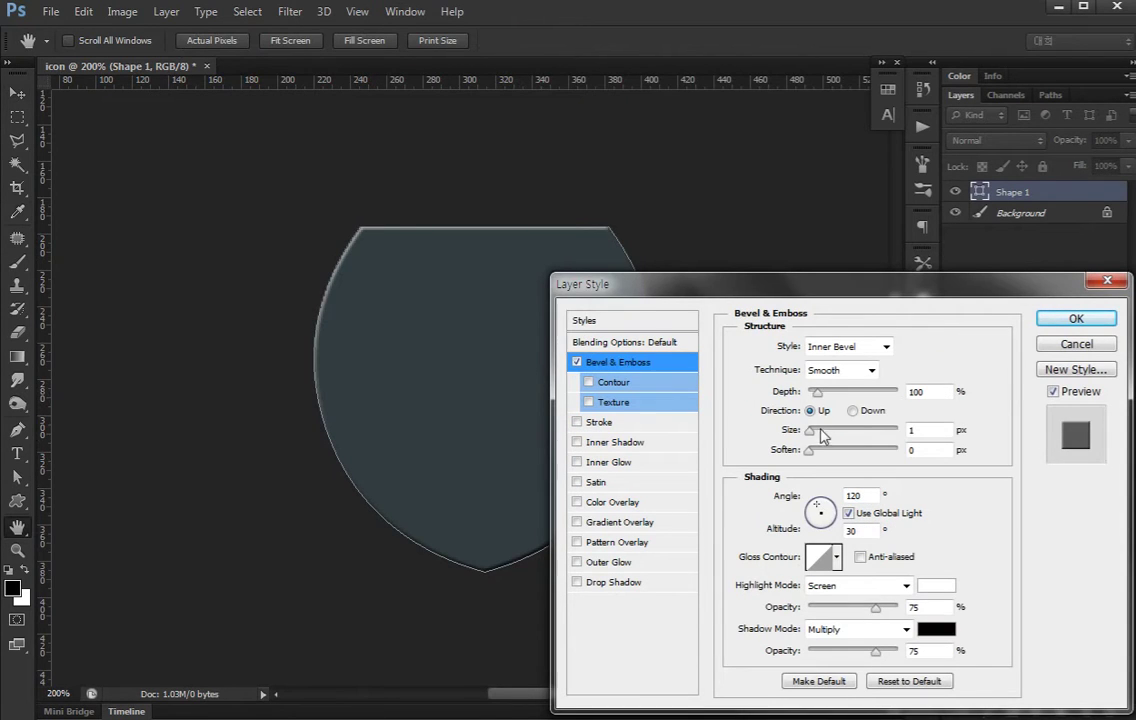
mouse_move(822, 436)
left_mouse_down()
mouse_move(815, 457)
mouse_move(806, 452)
left_mouse_up()
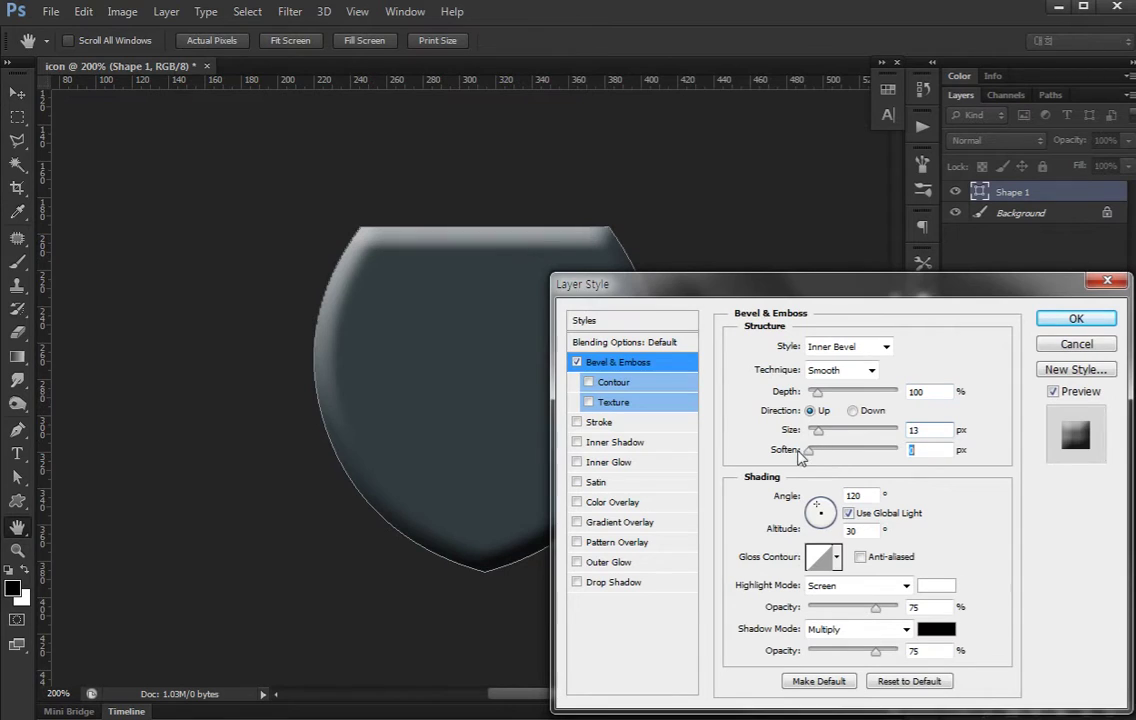
left_click_drag(818, 392, 874, 393)
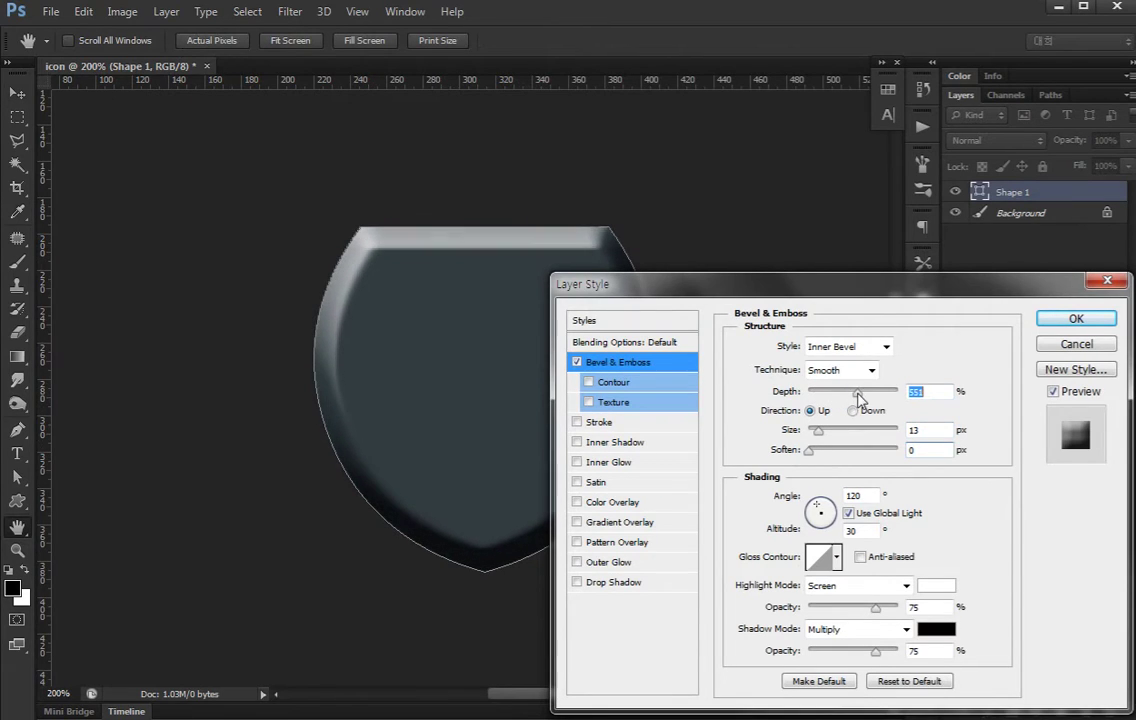
left_click_drag(820, 433, 816, 433)
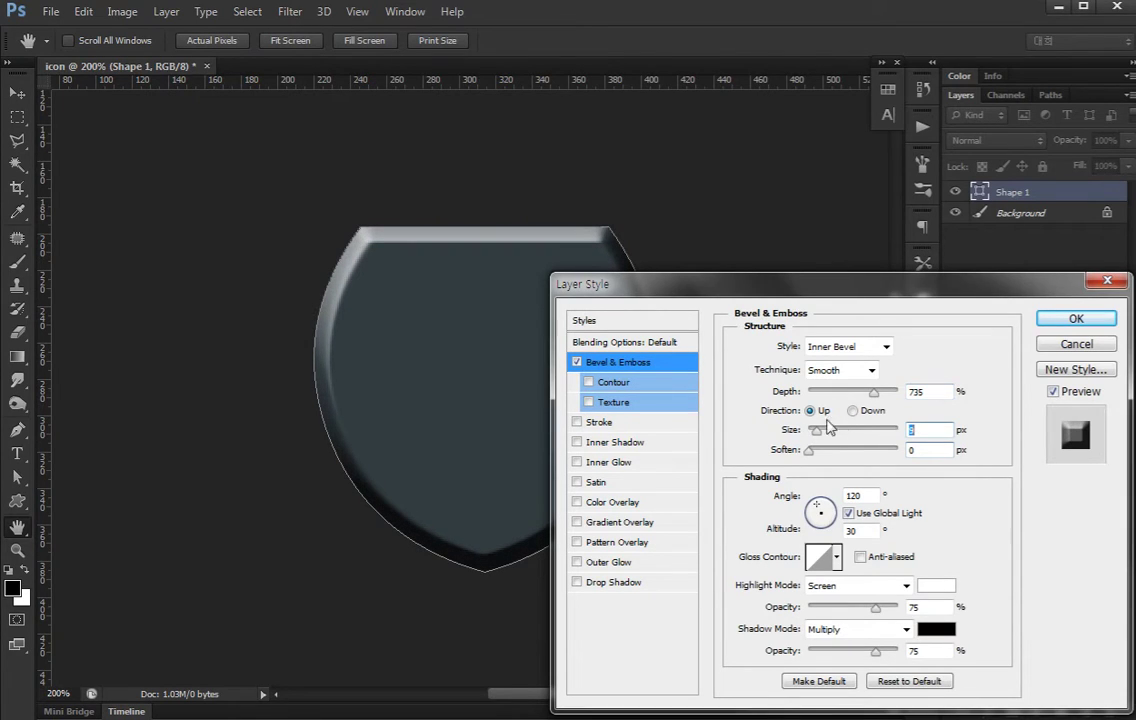
left_click_drag(876, 395, 899, 395)
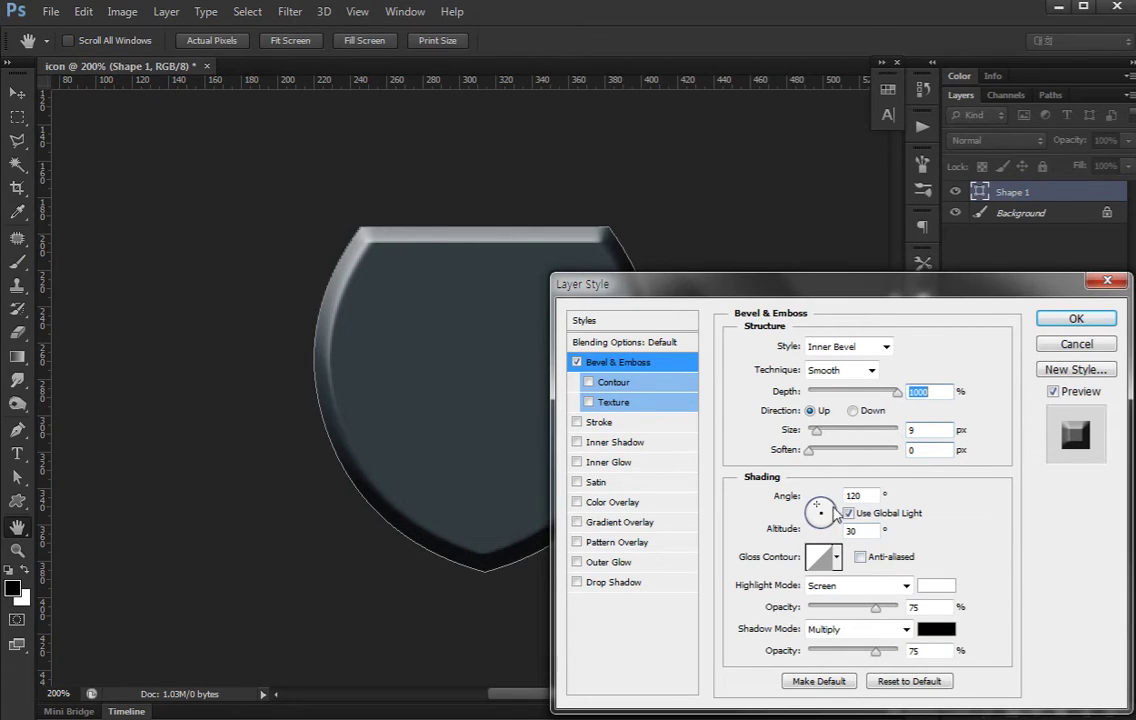
left_click(848, 513)
left_click_drag(820, 510, 818, 511)
Set the bevel shadow to gold e5a200 and both highlight and shadow modes to Normal.
left_click(936, 630)
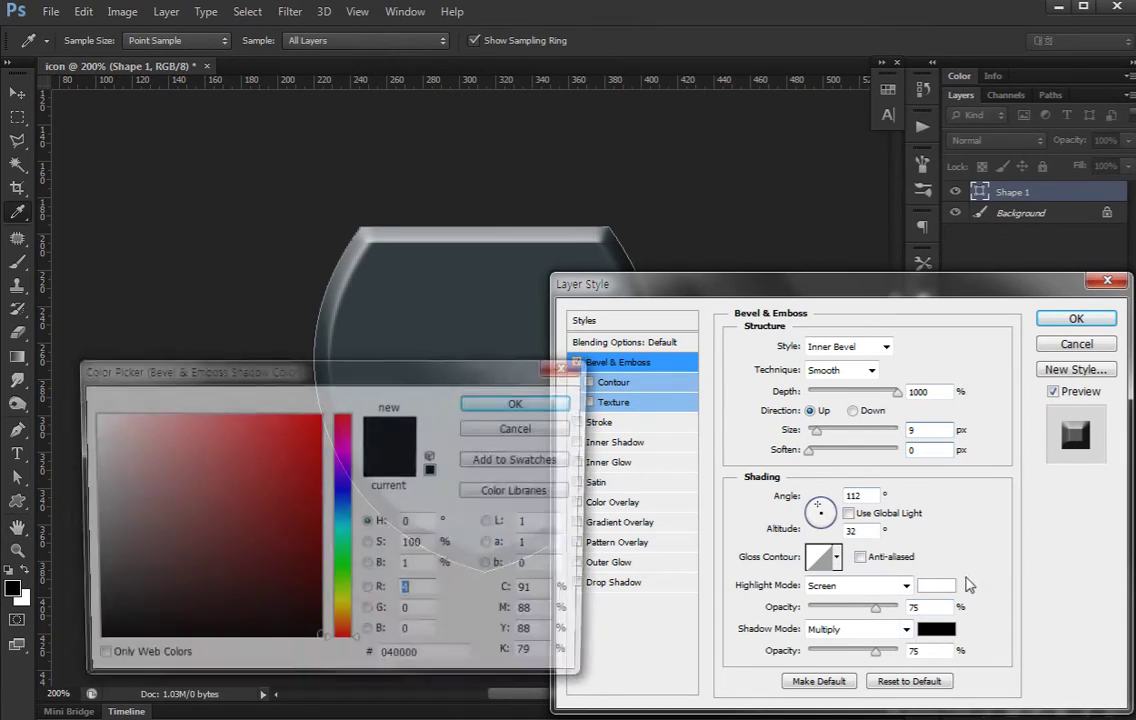
left_click_drag(343, 626, 343, 617)
left_click(298, 436)
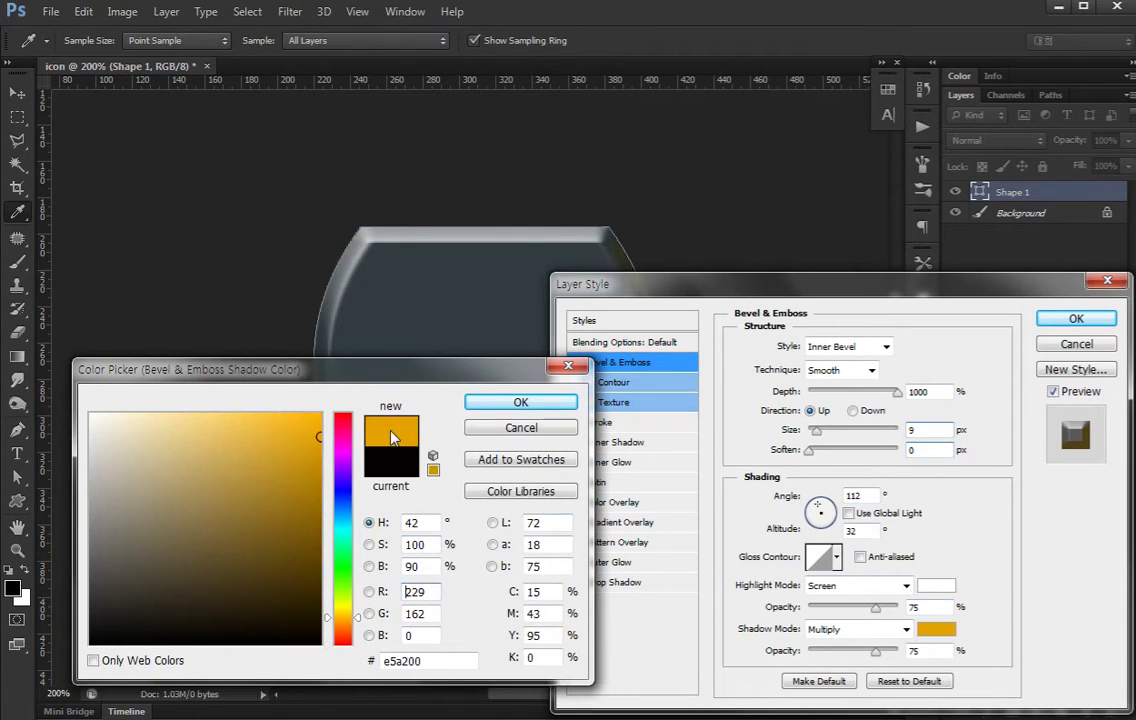
left_click(521, 402)
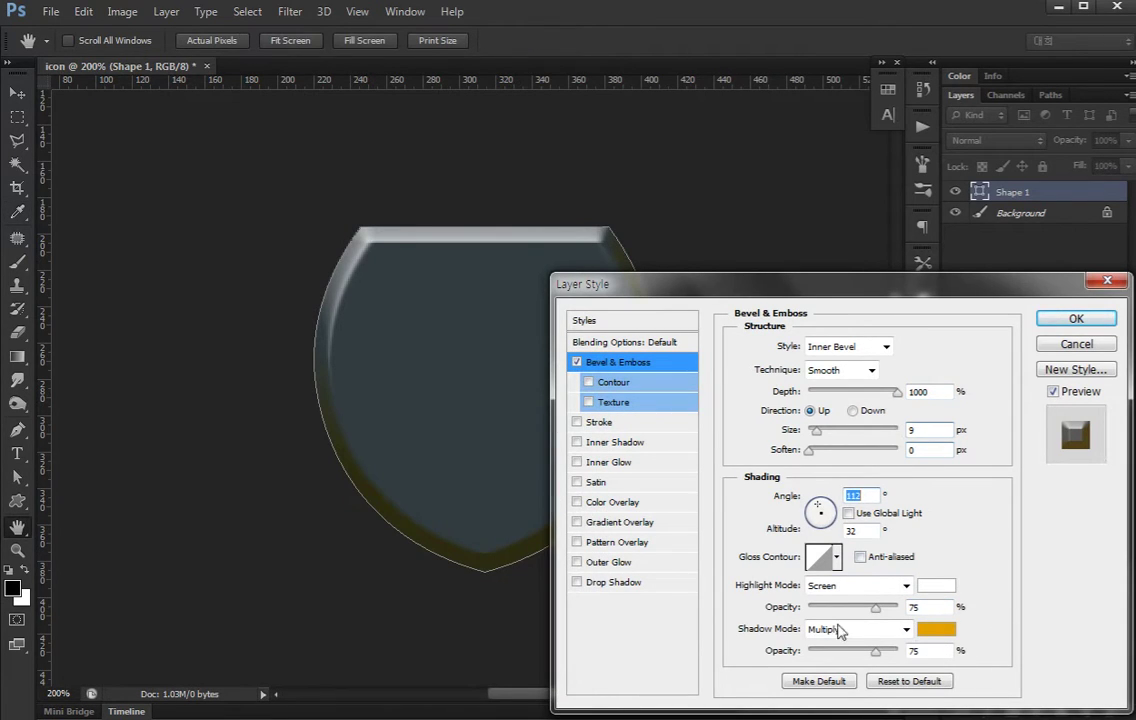
left_click(840, 630)
left_click(830, 227)
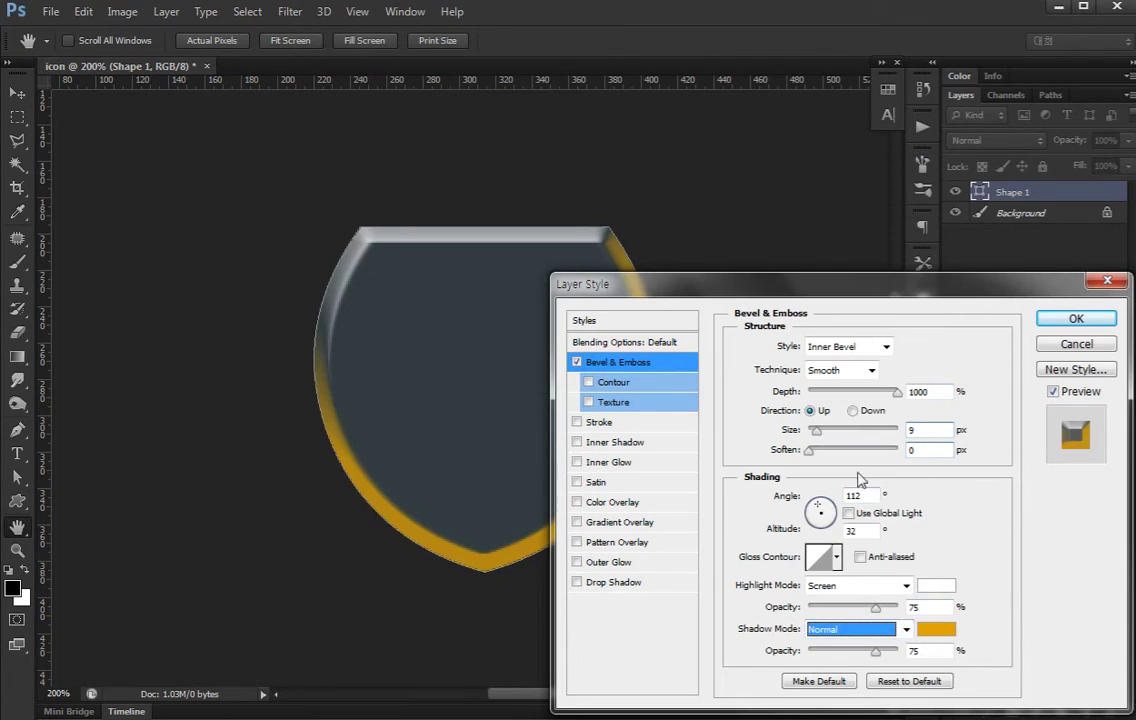
left_click(880, 588)
left_click(790, 110)
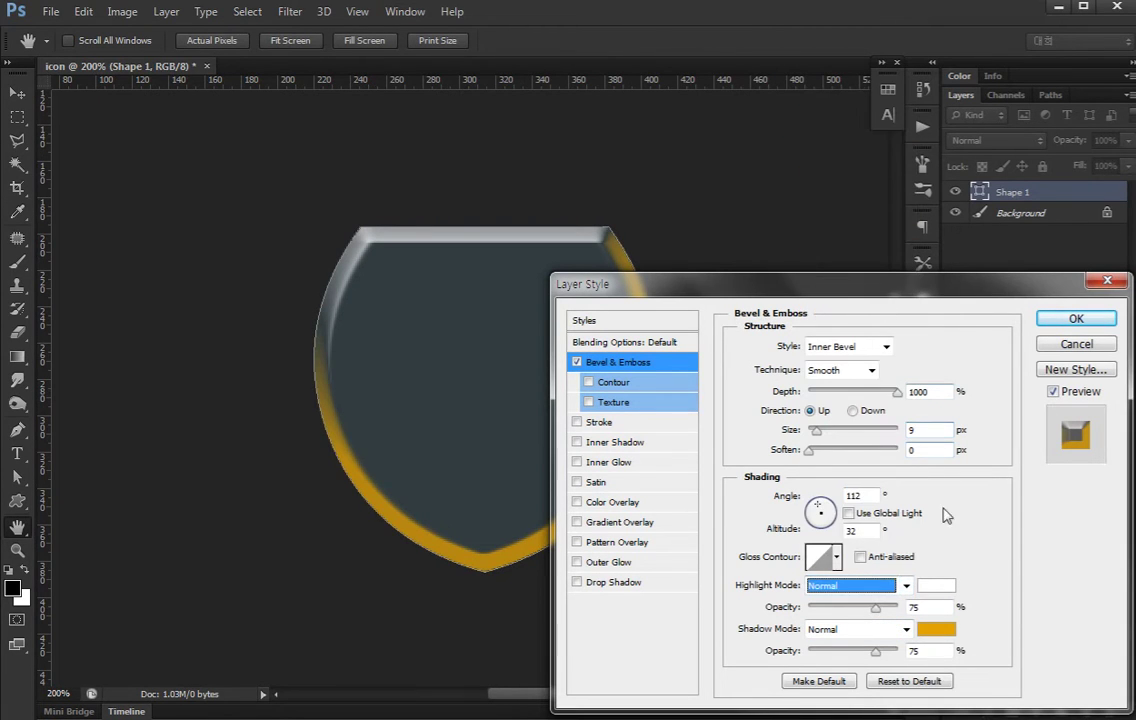
Change the bevel shadow colour to a dark brownish gold #8f611e.
left_click(939, 632)
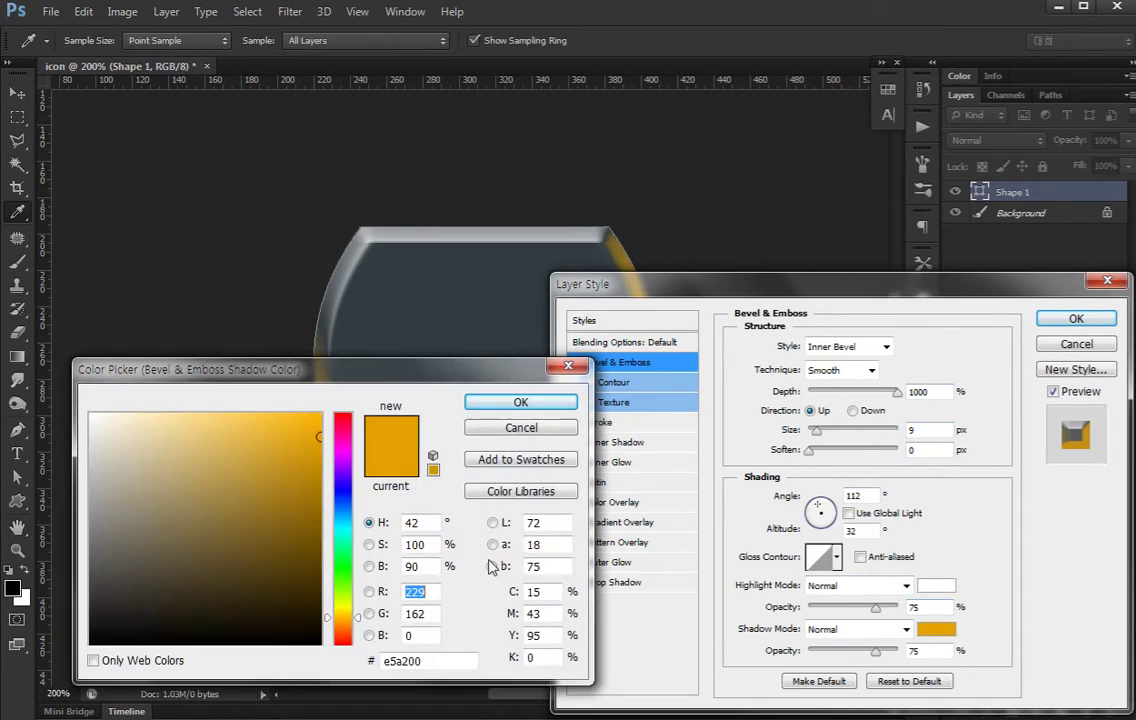
left_click_drag(306, 616, 306, 625)
mouse_move(273, 508)
left_mouse_down()
mouse_move(322, 507)
mouse_move(271, 515)
left_mouse_up()
left_click(341, 617)
left_click(341, 621)
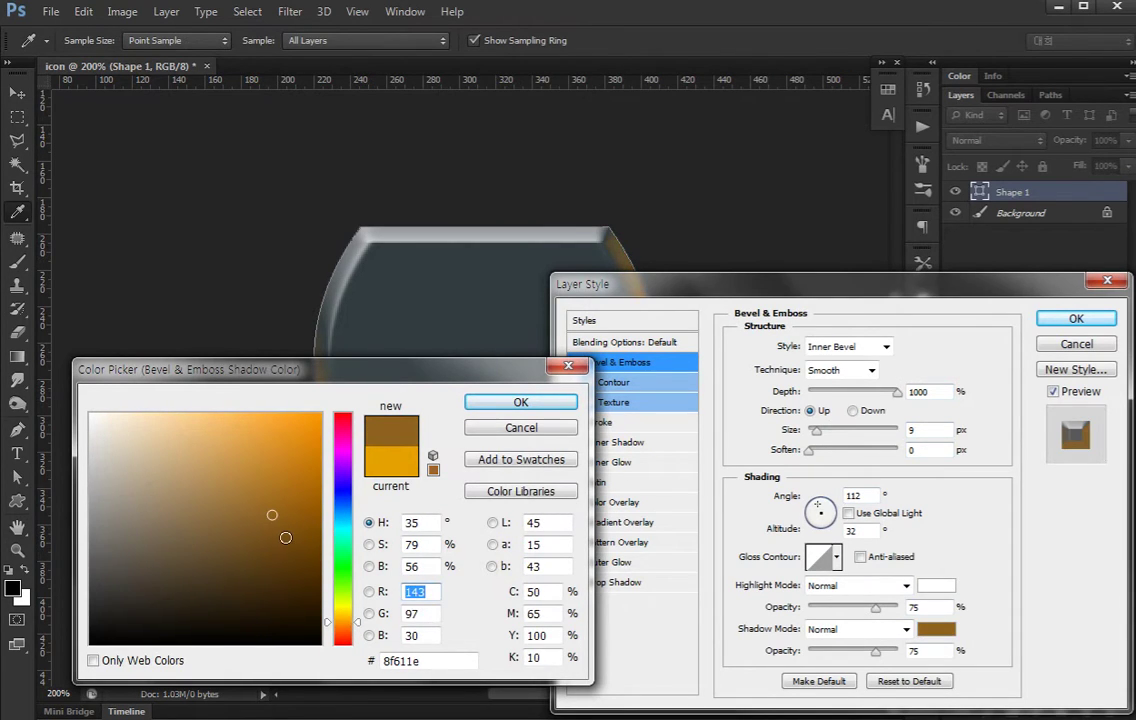
left_click(285, 537)
left_click(518, 402)
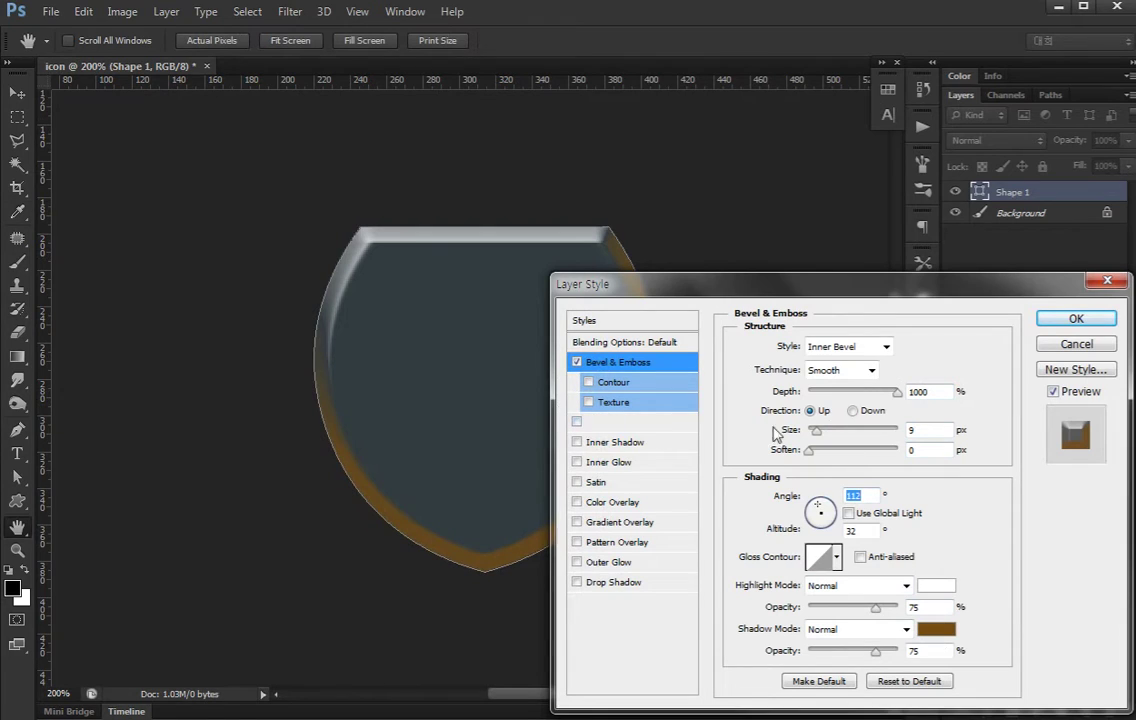
Add a reversed radial Foreground to Transparent gradient overlay at 150% scale.
left_click(605, 522)
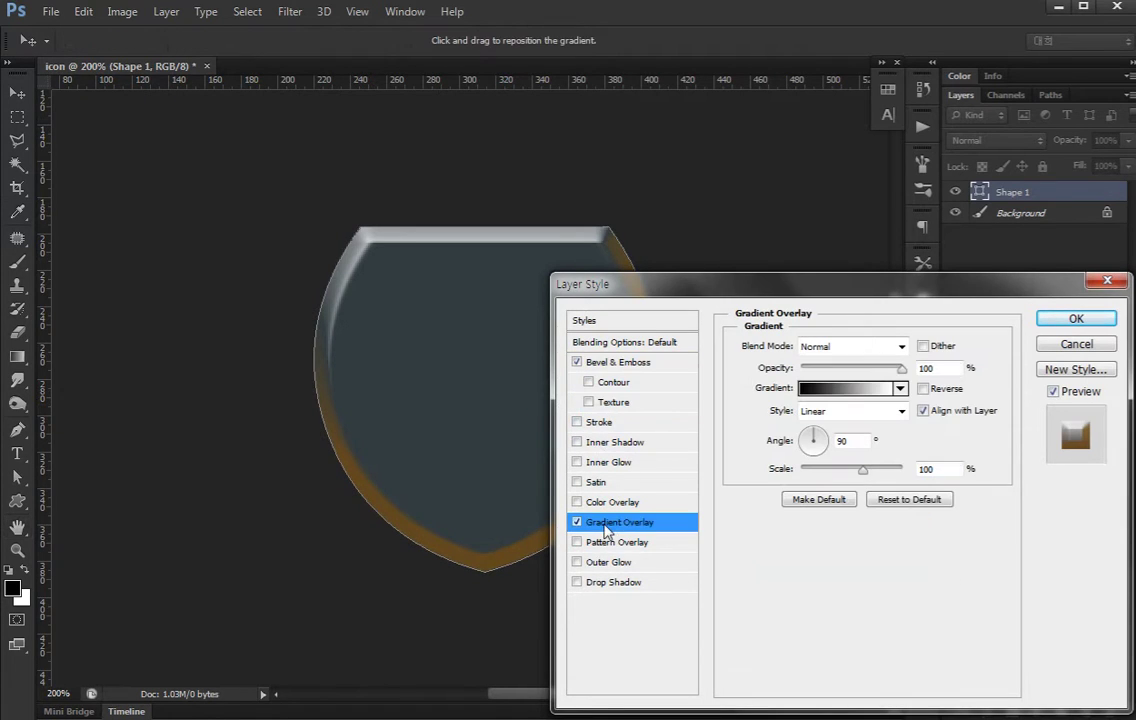
left_click(839, 392)
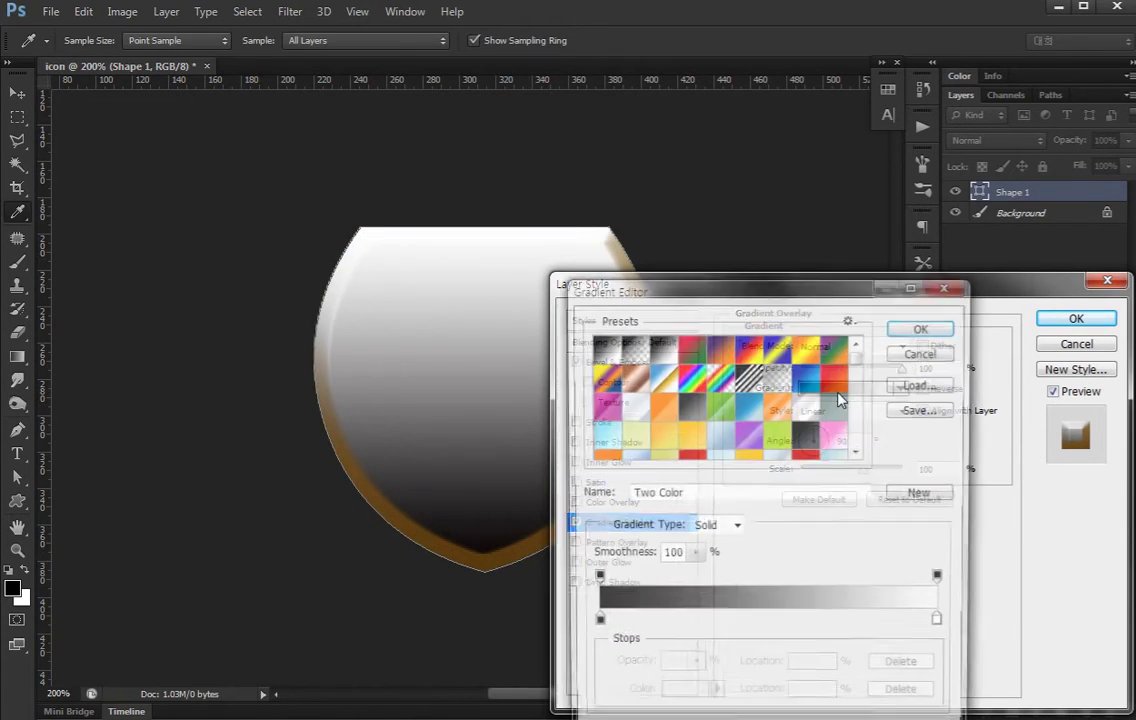
left_click(632, 348)
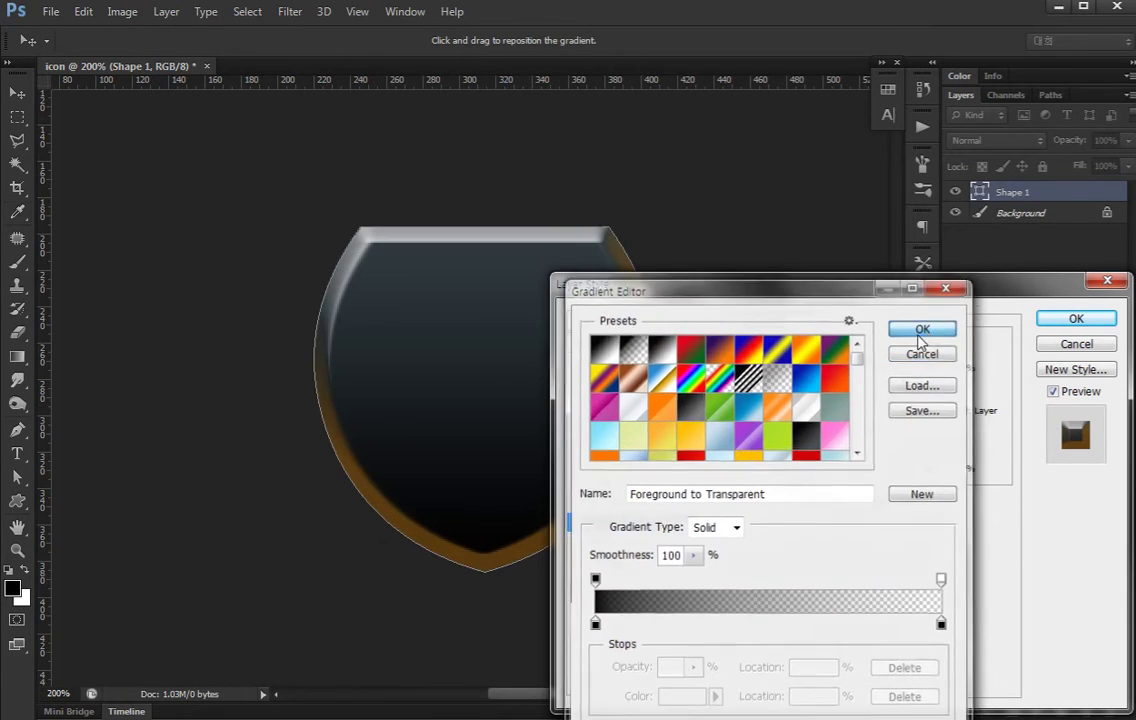
left_click(924, 327)
left_click(922, 389)
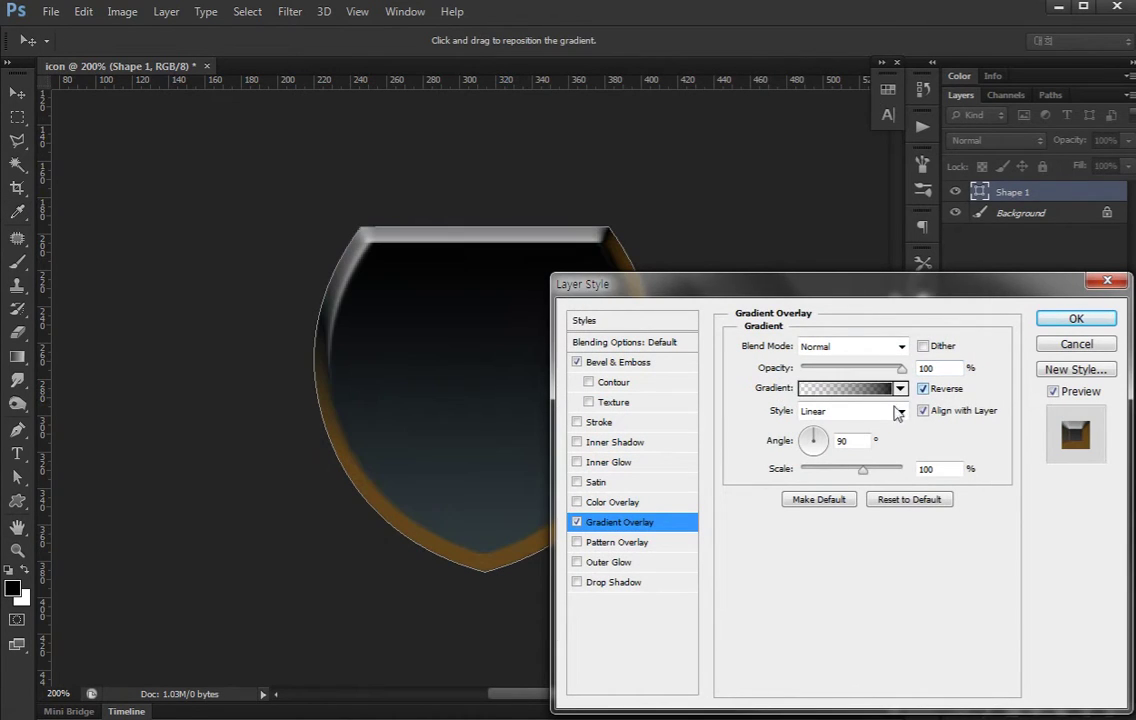
left_click(893, 411)
left_click(850, 443)
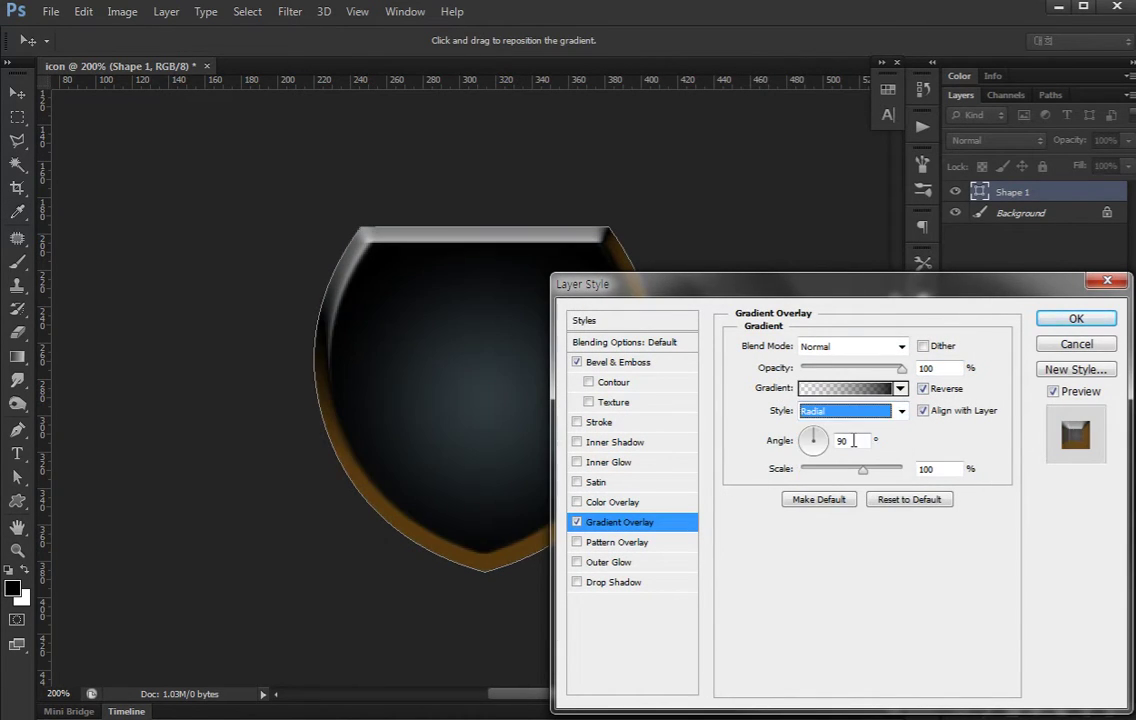
left_click_drag(865, 478, 949, 476)
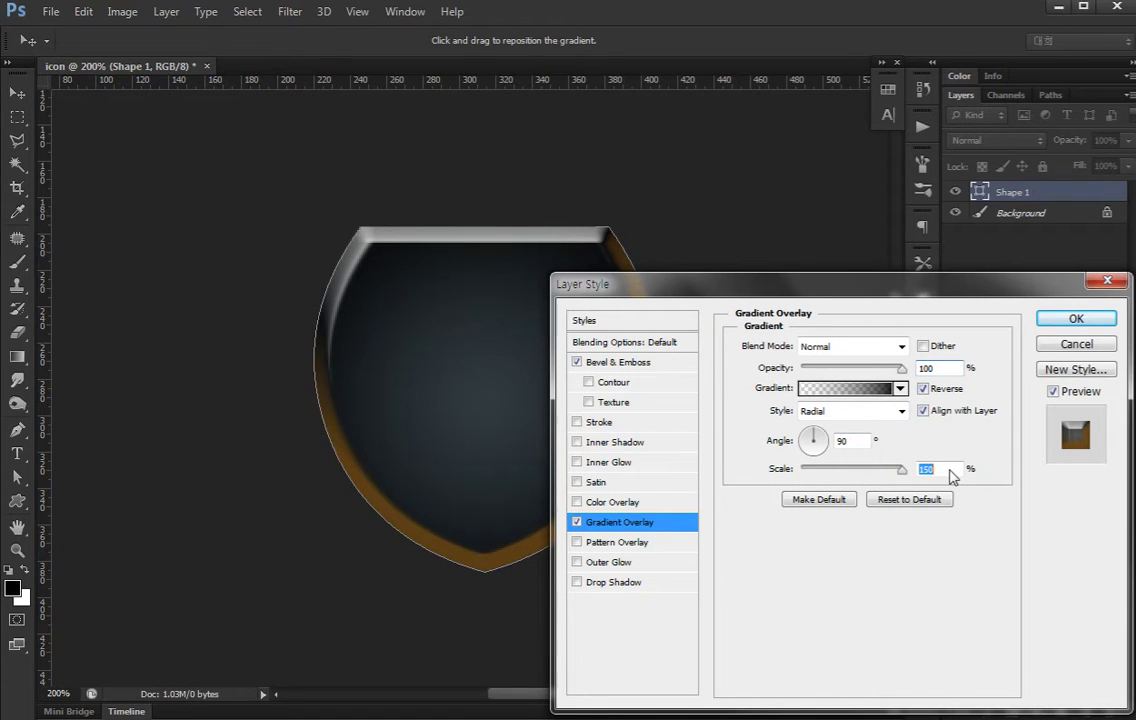
left_click(1076, 318)
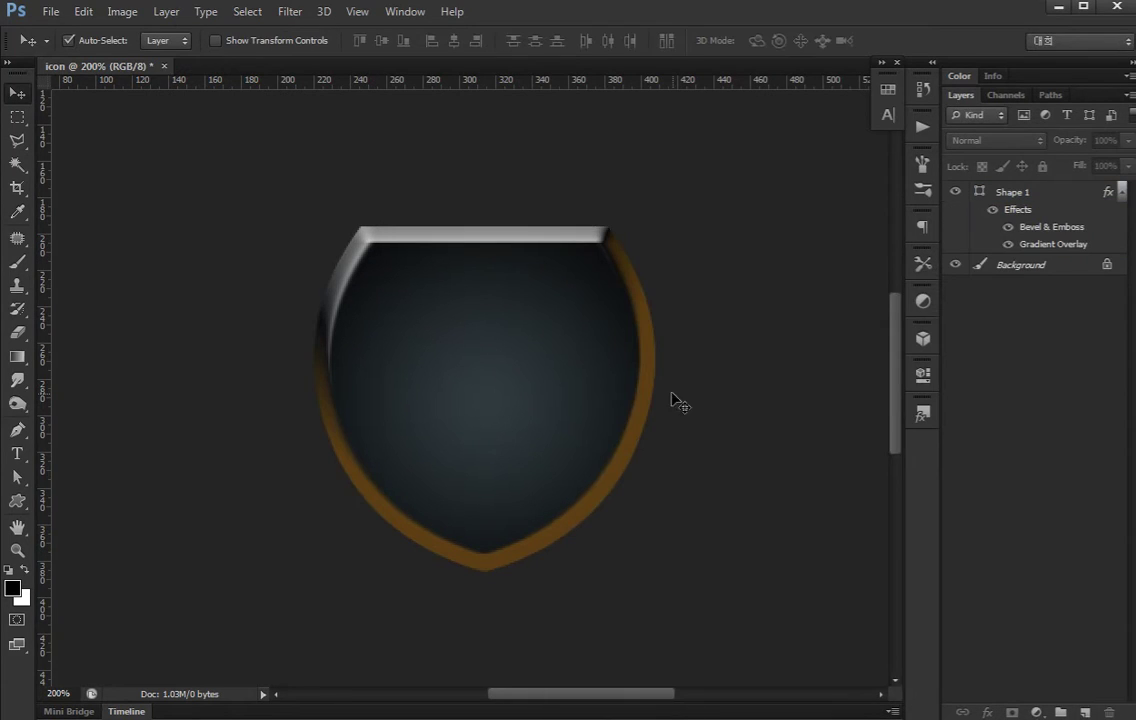
Add an 8 px Stroke positioned inside the shield's edge.
left_click(573, 398)
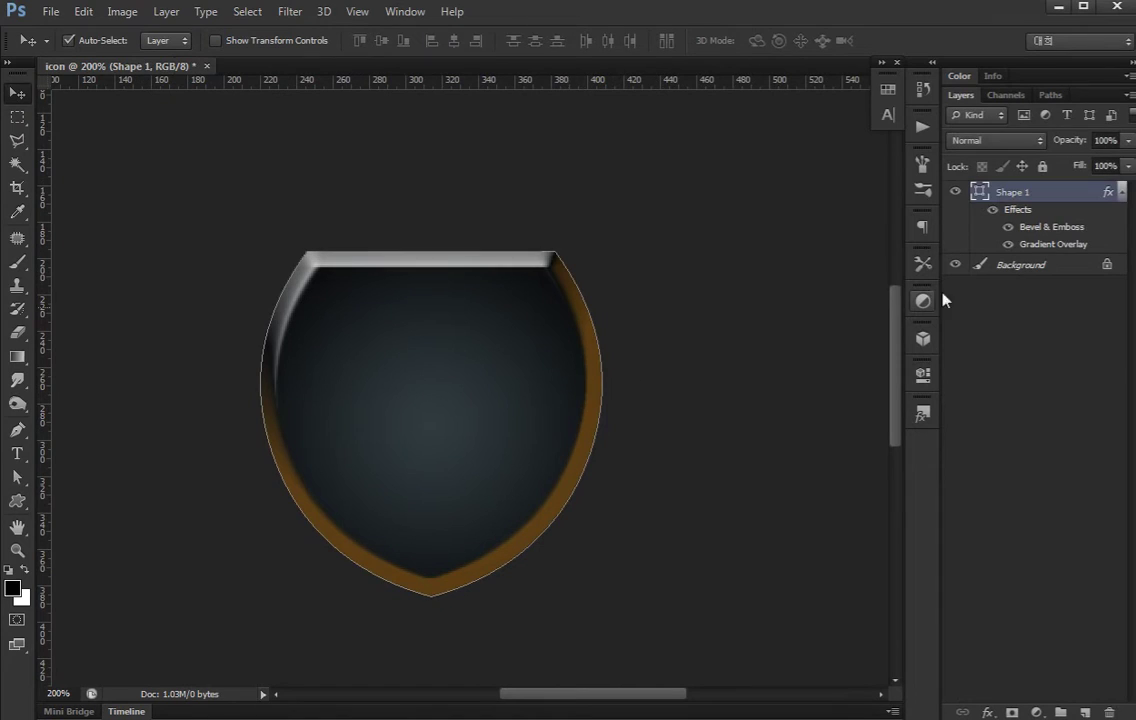
double_click(1042, 245)
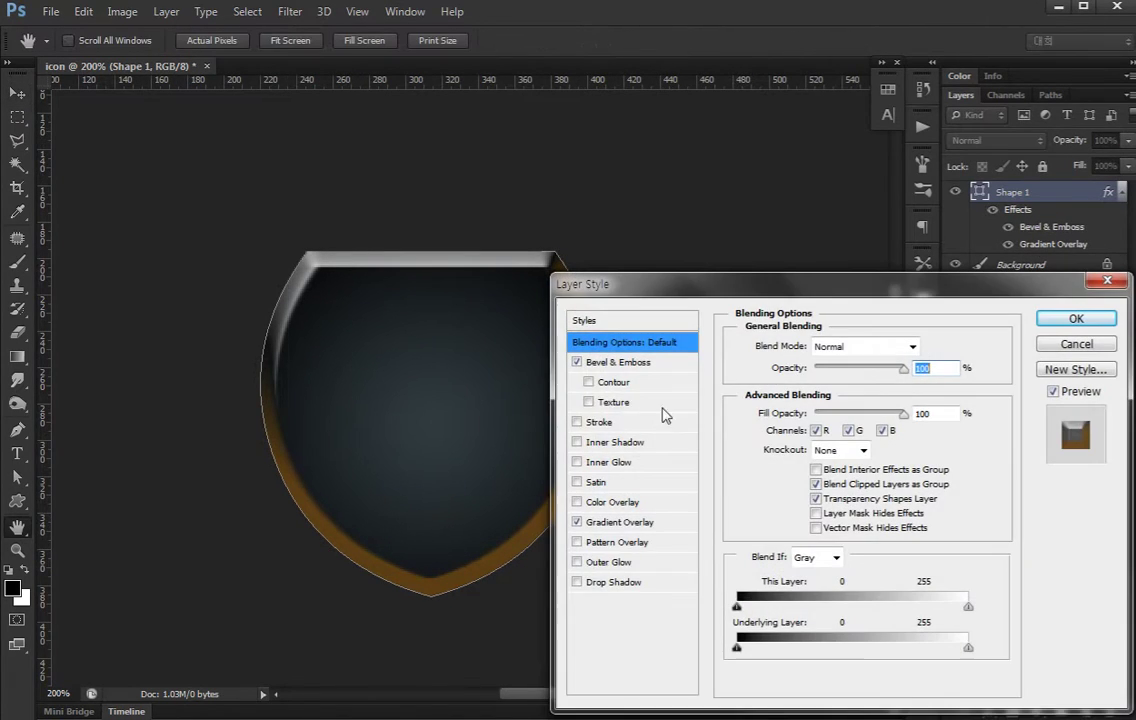
left_click(577, 422)
left_click(600, 422)
left_click(835, 366)
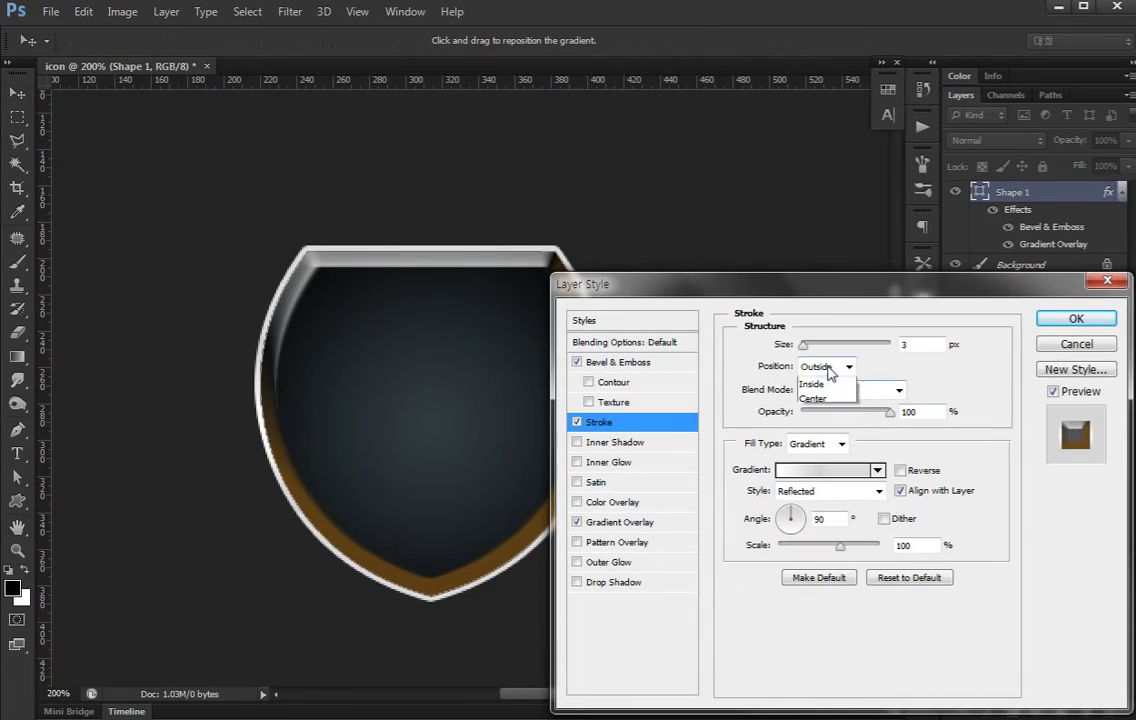
left_click(829, 400)
left_click(910, 344)
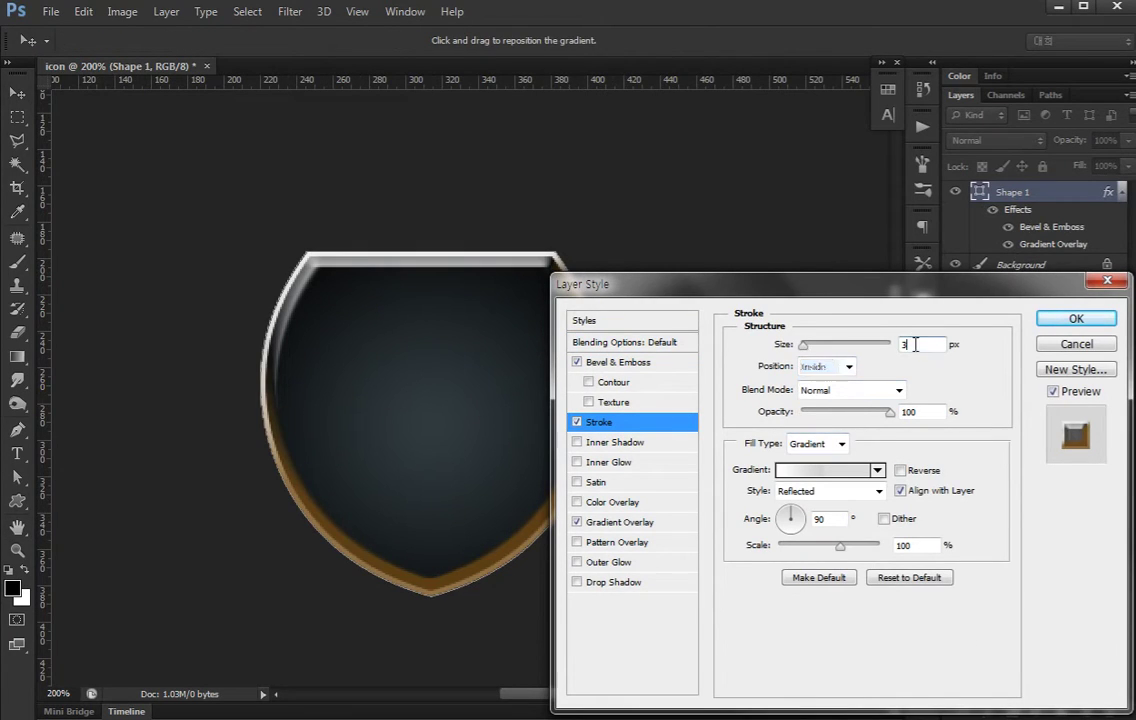
key("Up")
key("Up")
key("Up")
key("Up")
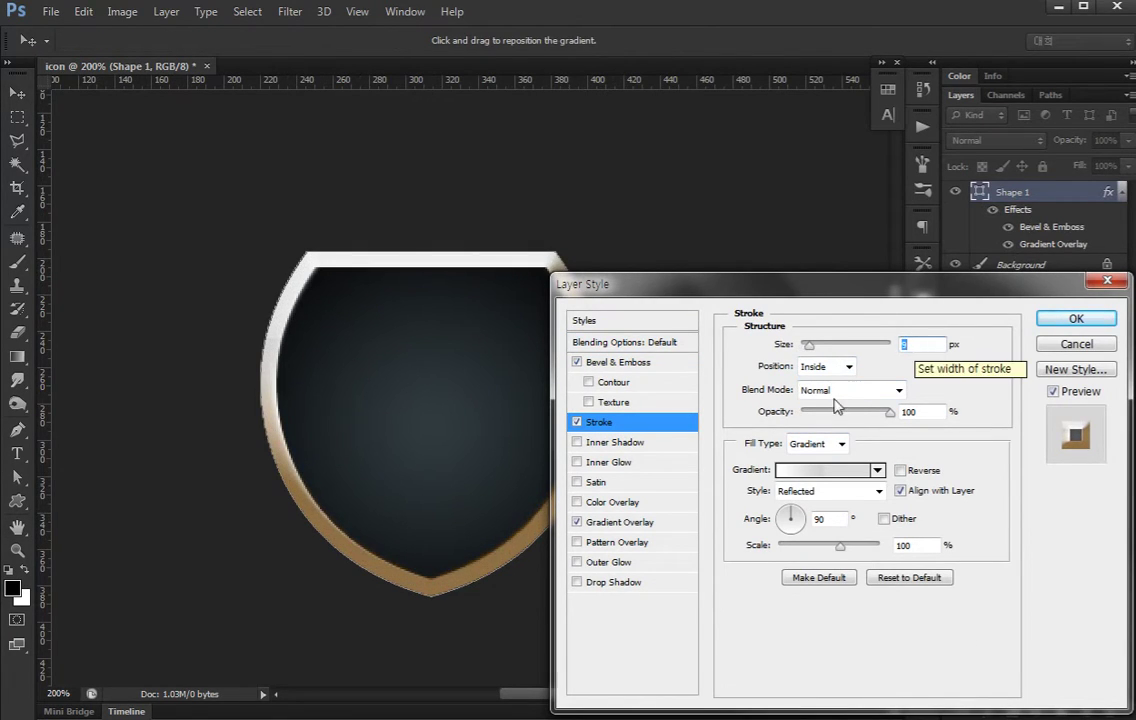
key("Down")
key("Down")
key("Down")
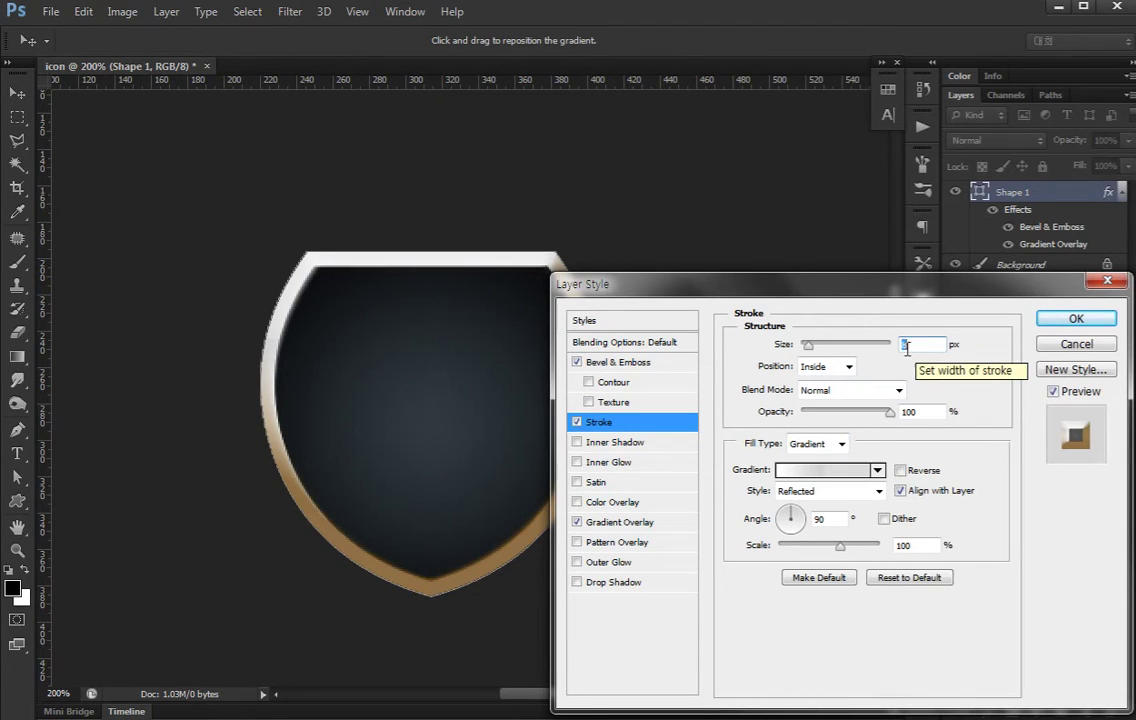
Switch the stroke fill to a gradient with a bright yellow left stop.
left_click(815, 444)
left_click(803, 458)
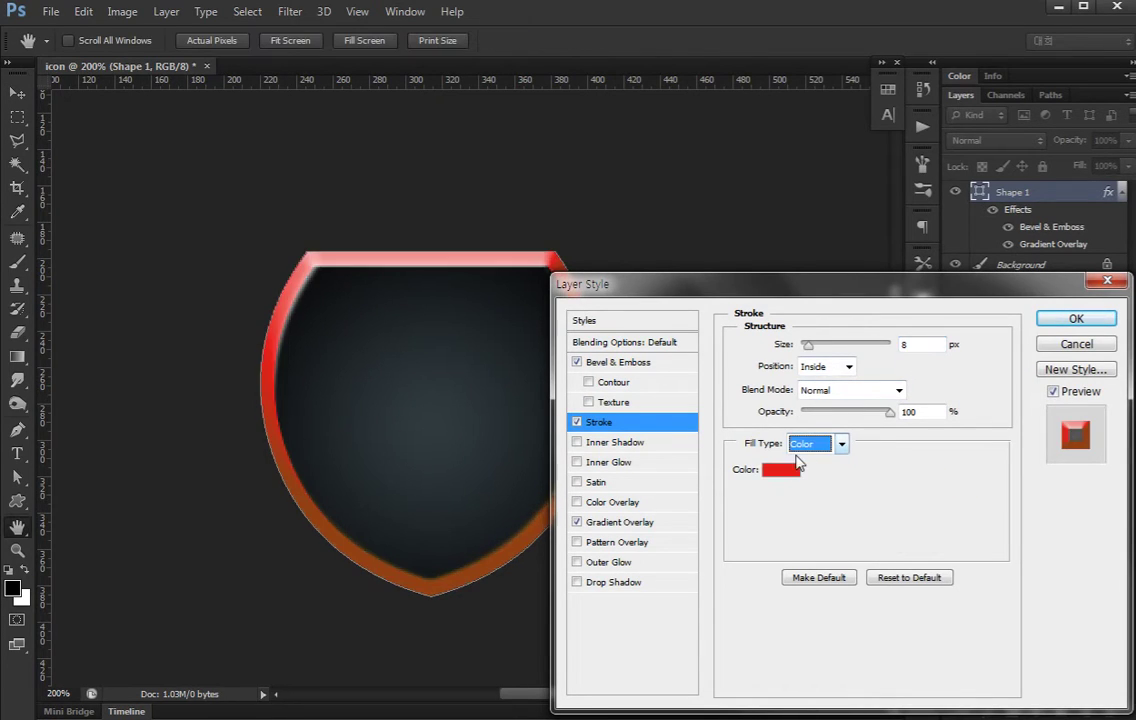
left_click(816, 450)
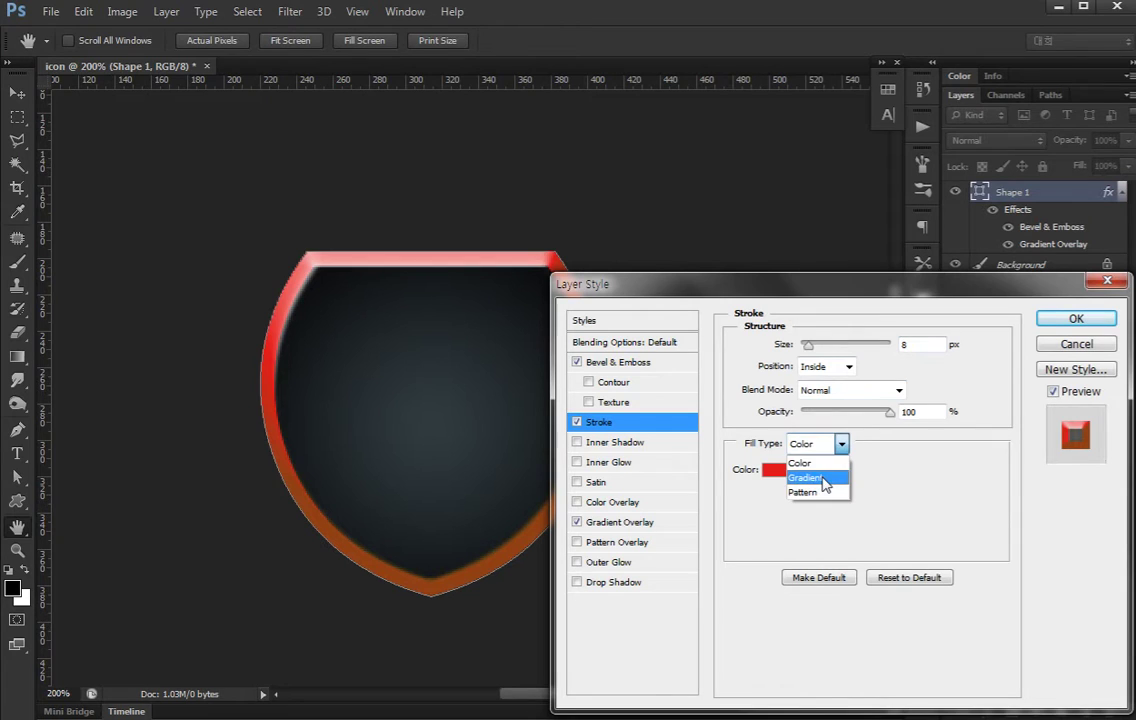
left_click(822, 478)
left_click(818, 469)
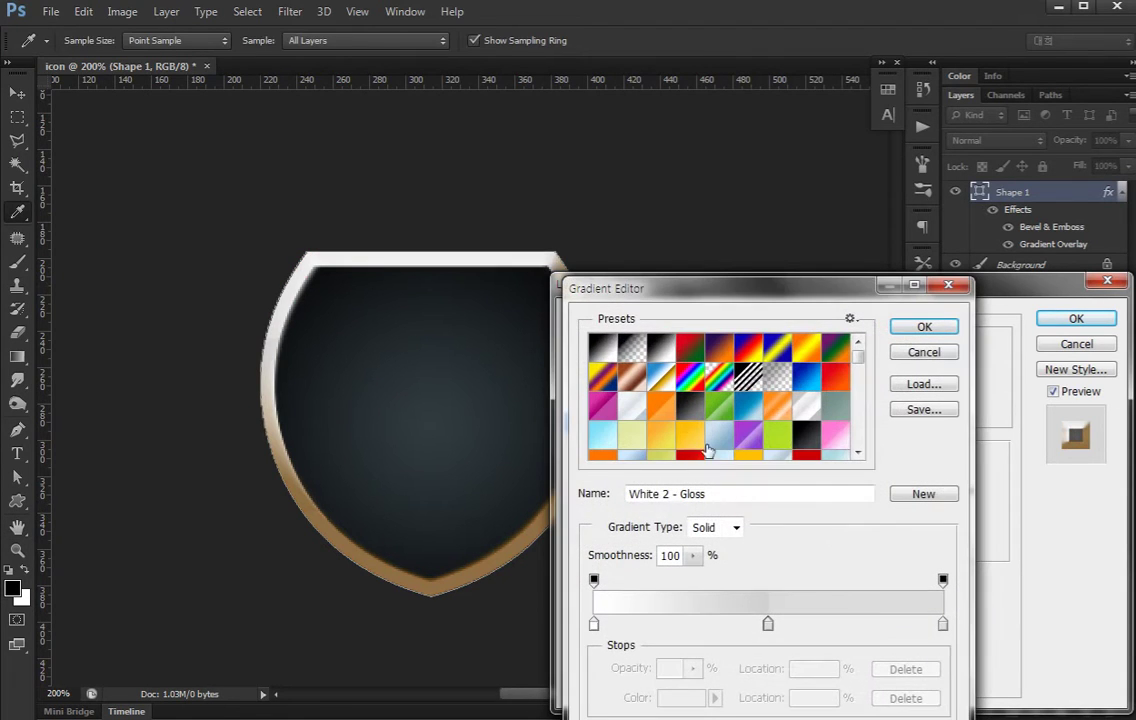
left_click(603, 348)
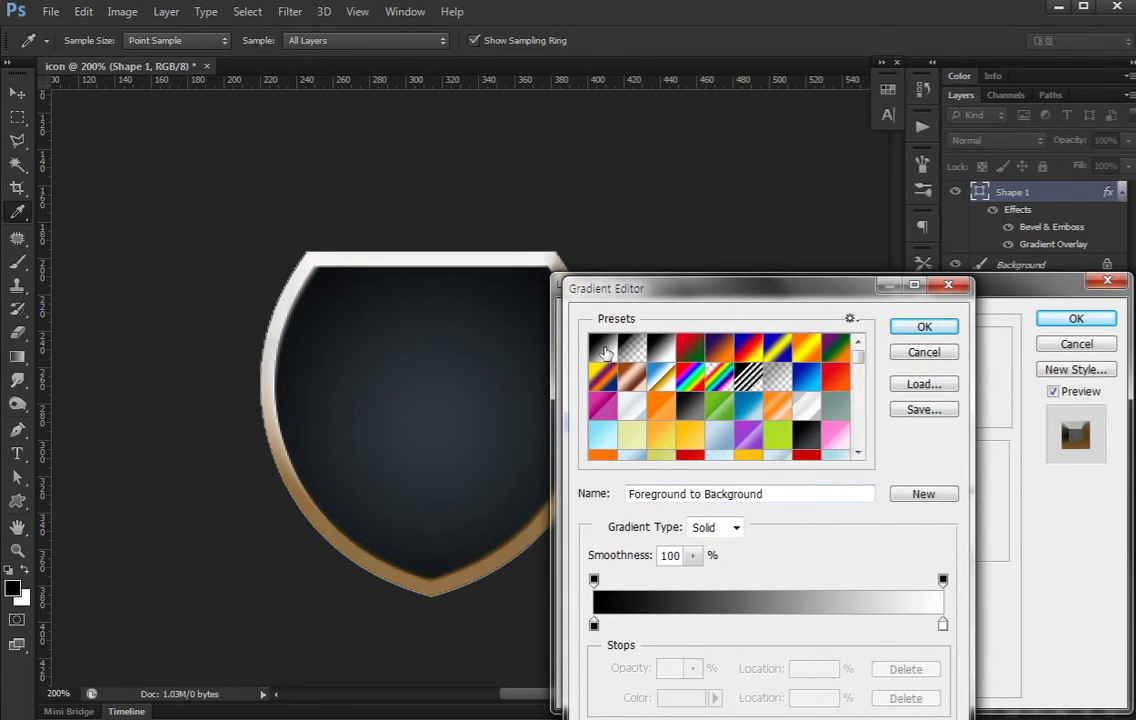
double_click(594, 626)
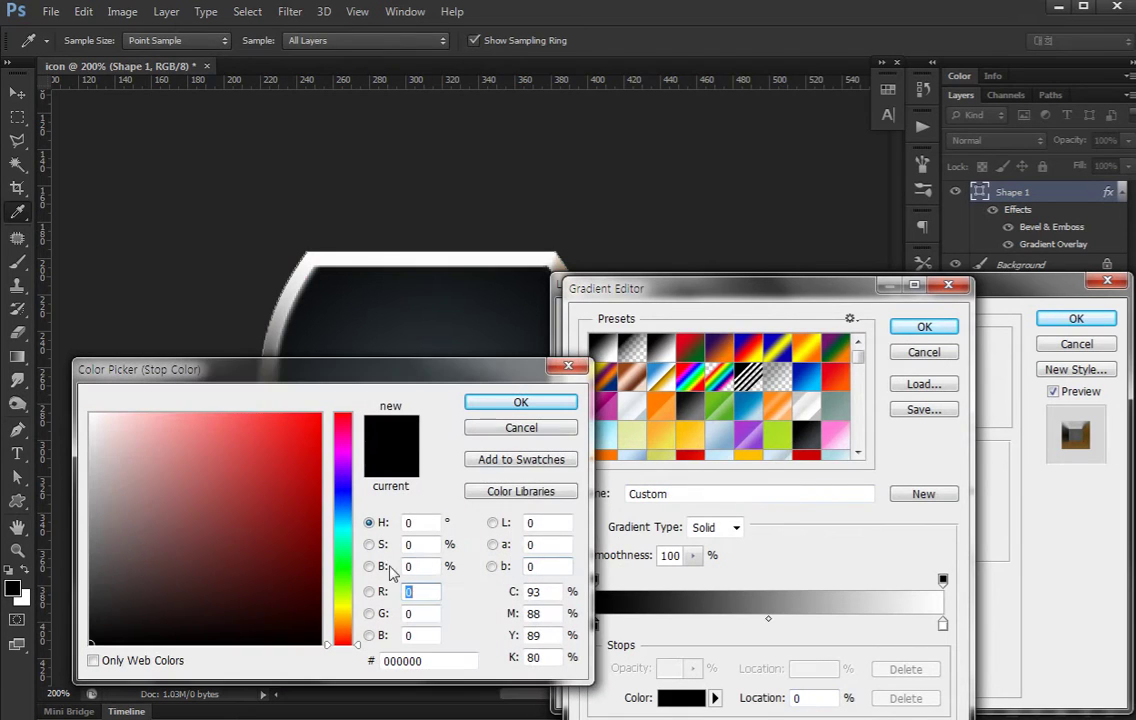
left_click(345, 612)
left_click(321, 413)
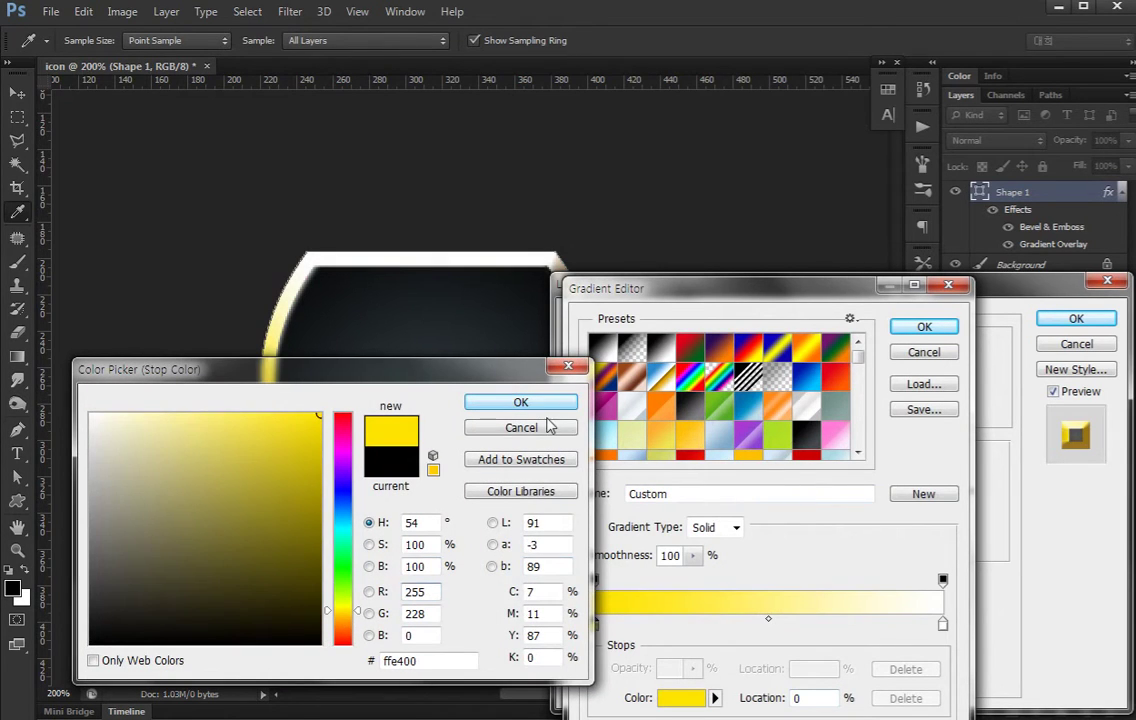
left_click(521, 401)
Make the gradient's right stop a deep orange-gold and apply the gold stroke.
double_click(943, 624)
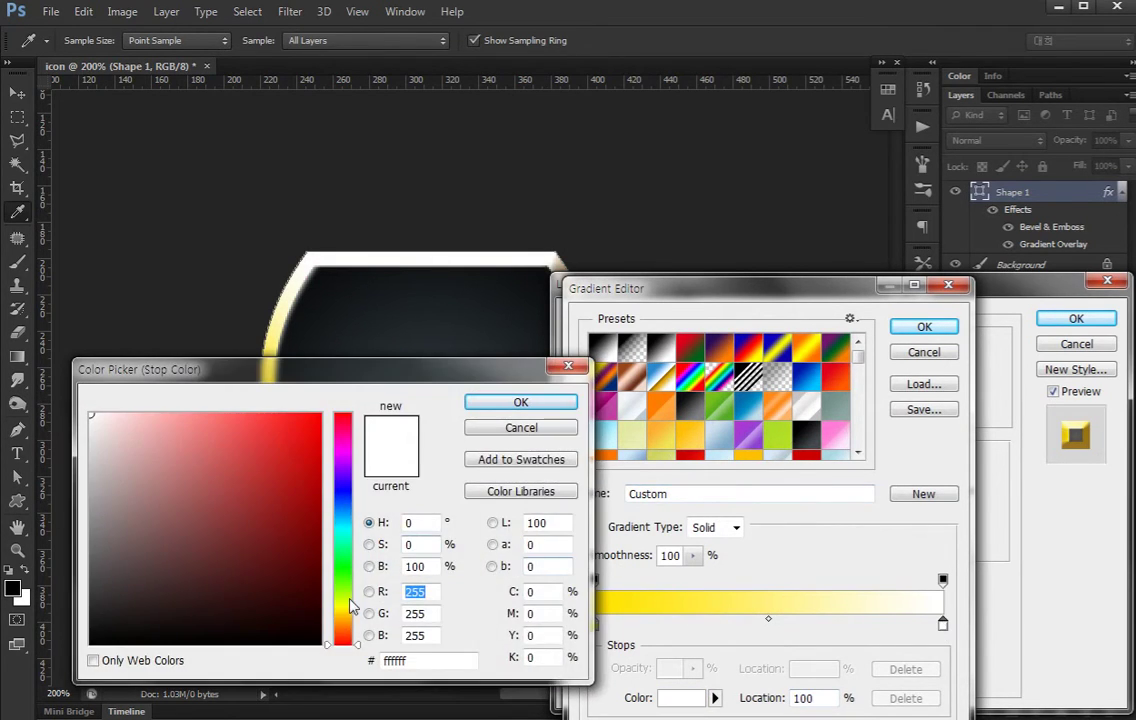
left_click(346, 613)
left_click(319, 417)
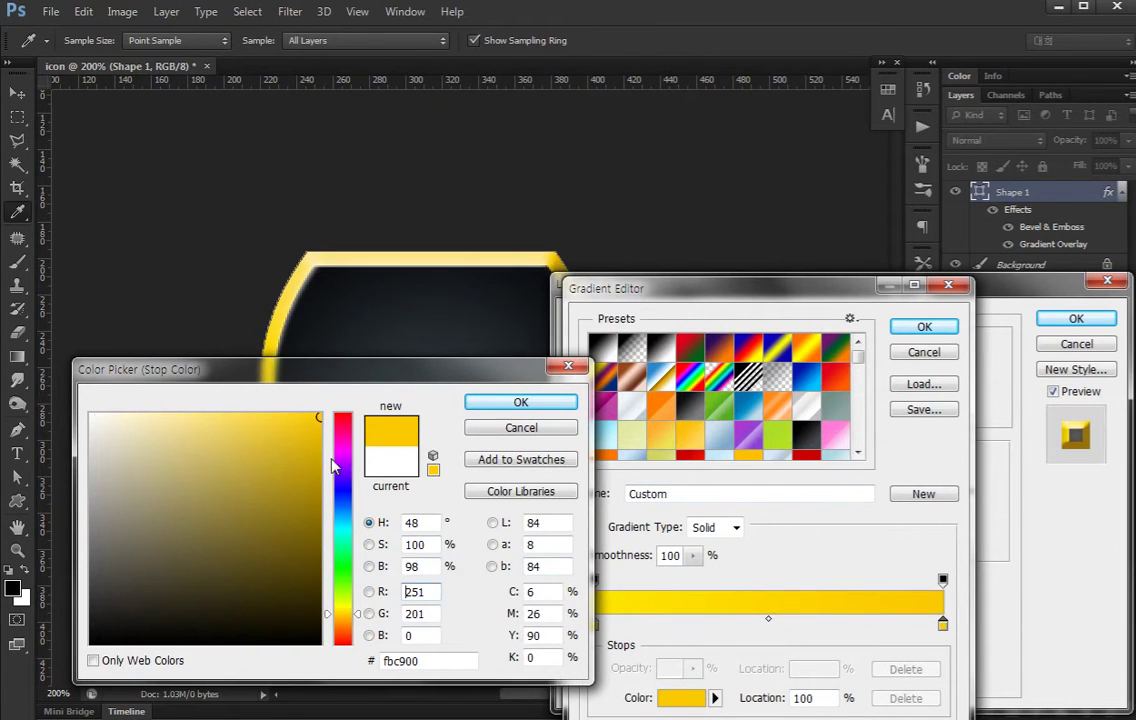
left_click_drag(315, 481, 322, 447)
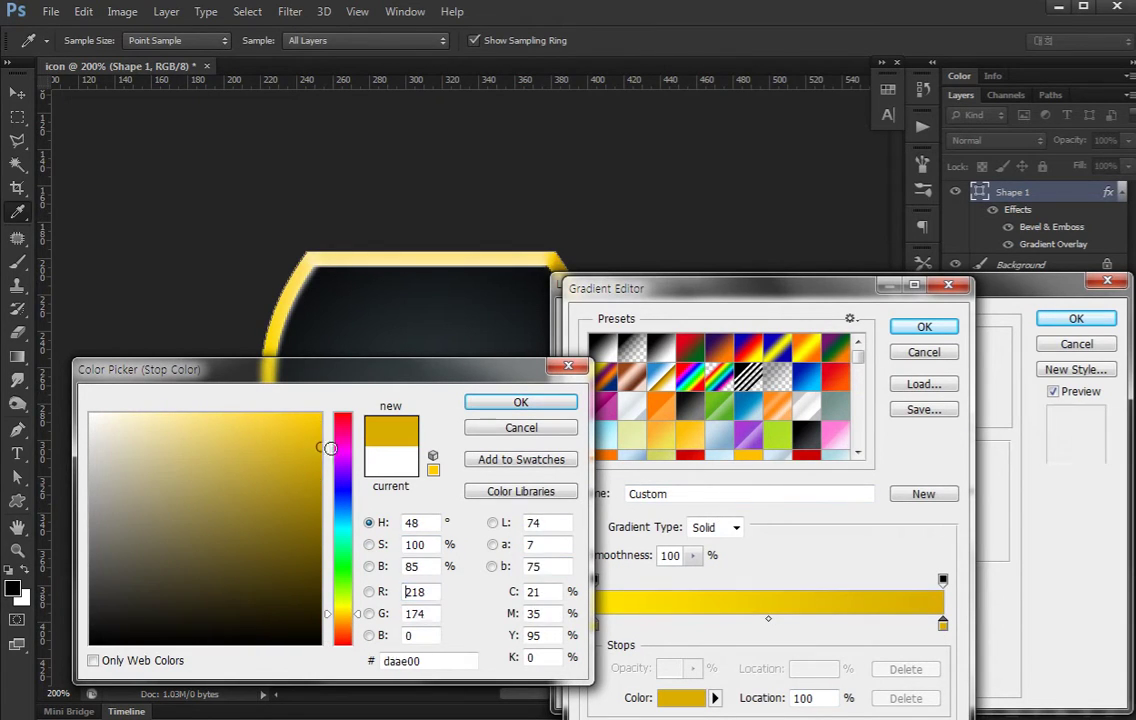
left_click(521, 401)
double_click(943, 624)
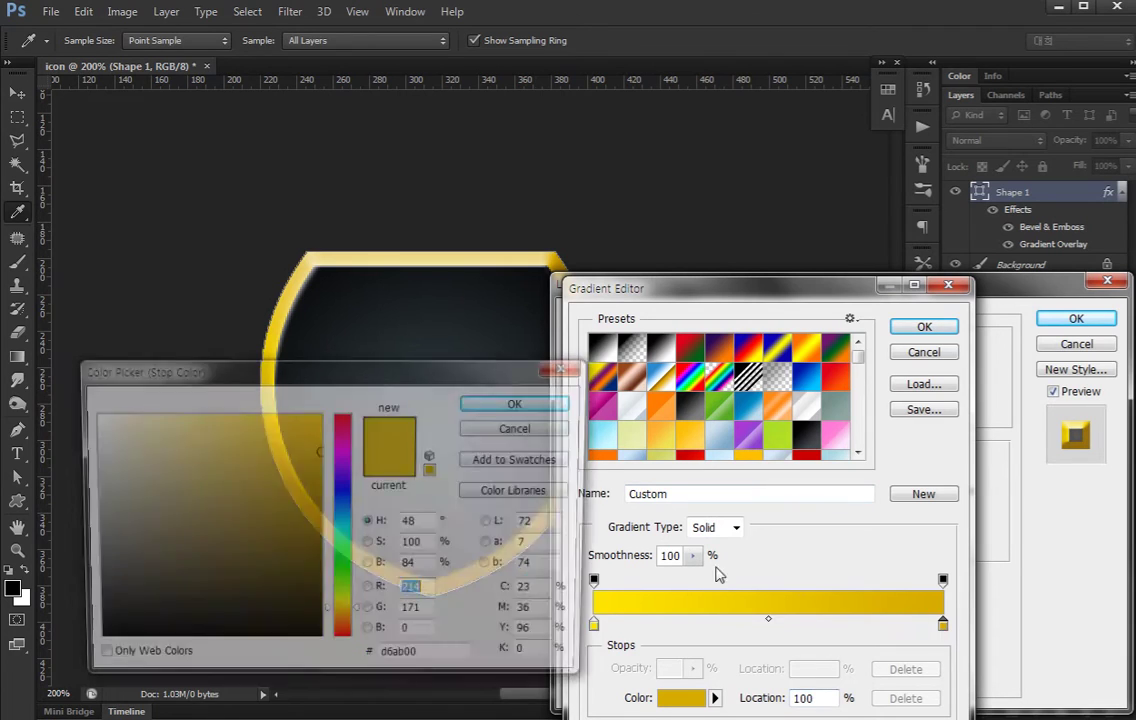
left_click(352, 620)
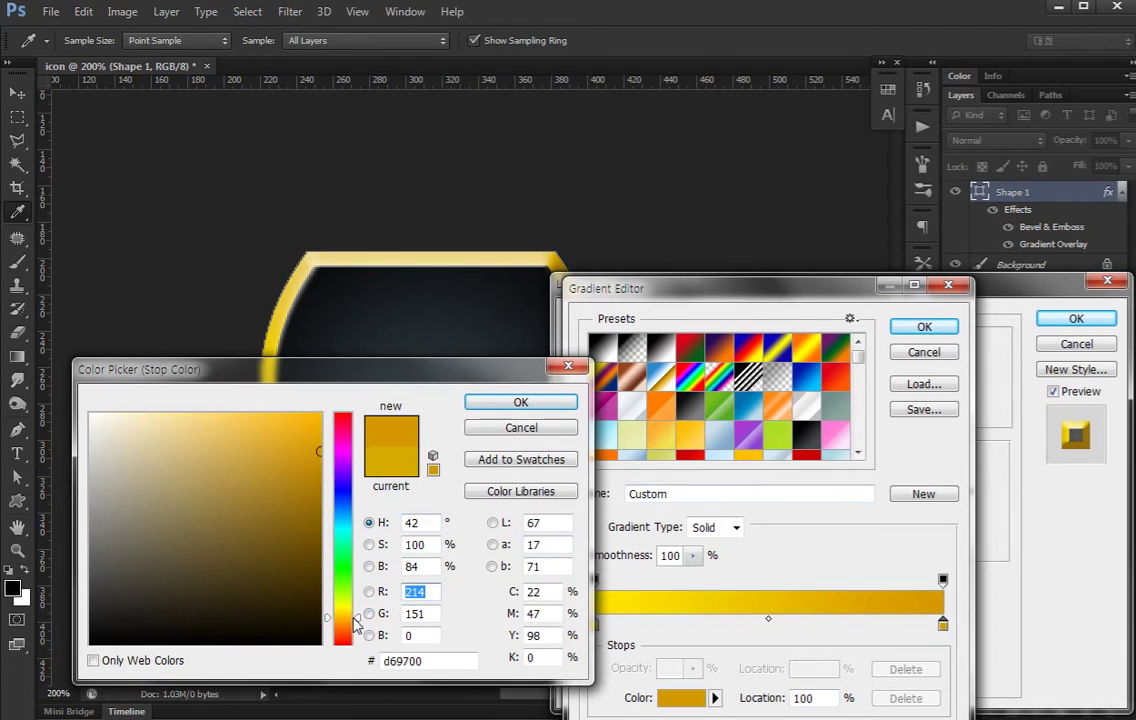
left_click(521, 401)
left_click(924, 327)
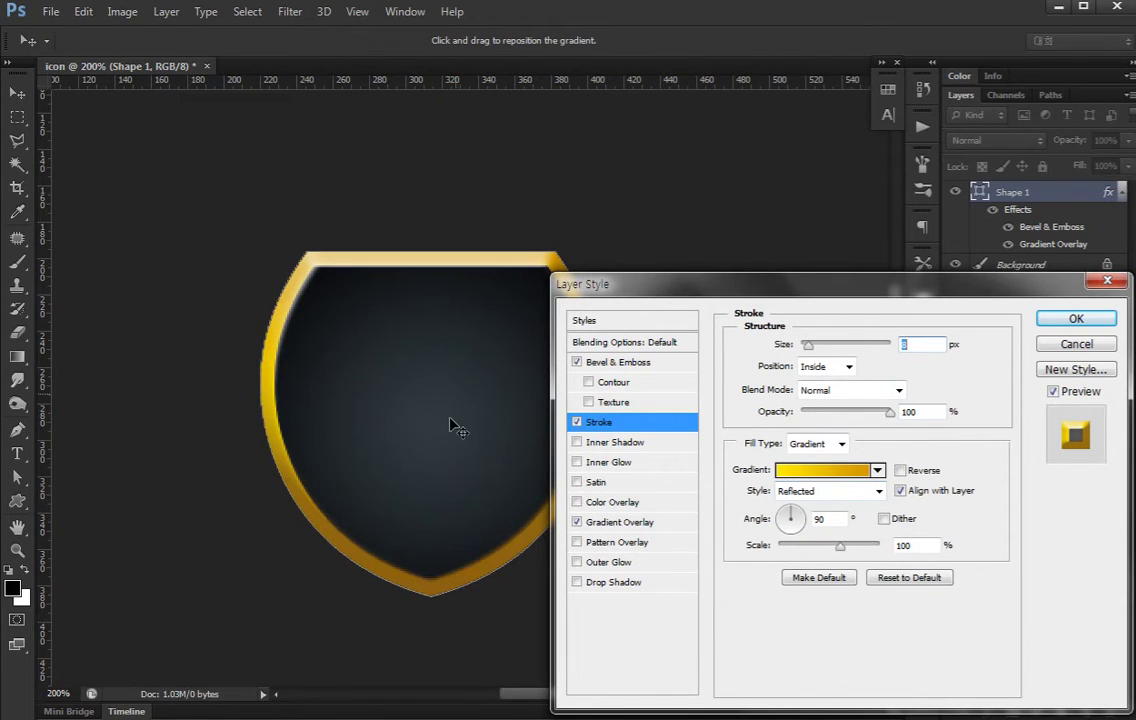
left_click(1076, 320)
Change the bevel shadow colour to a lighter brown.
left_click_drag(695, 345, 675, 361)
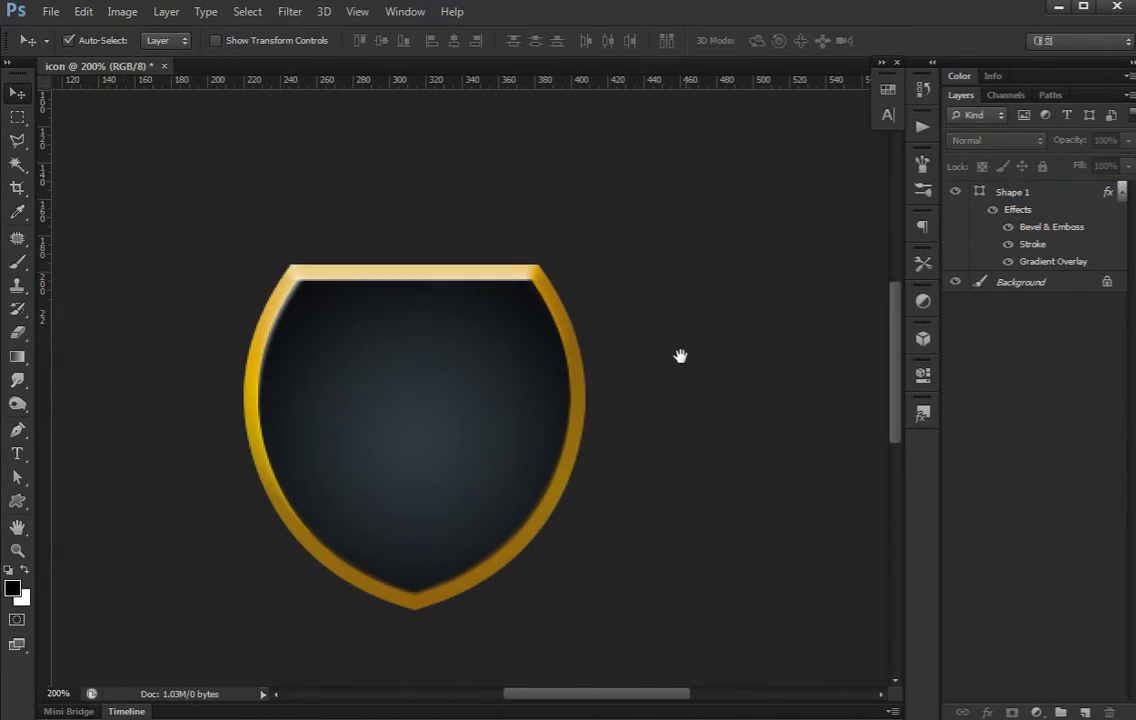
left_click(517, 443)
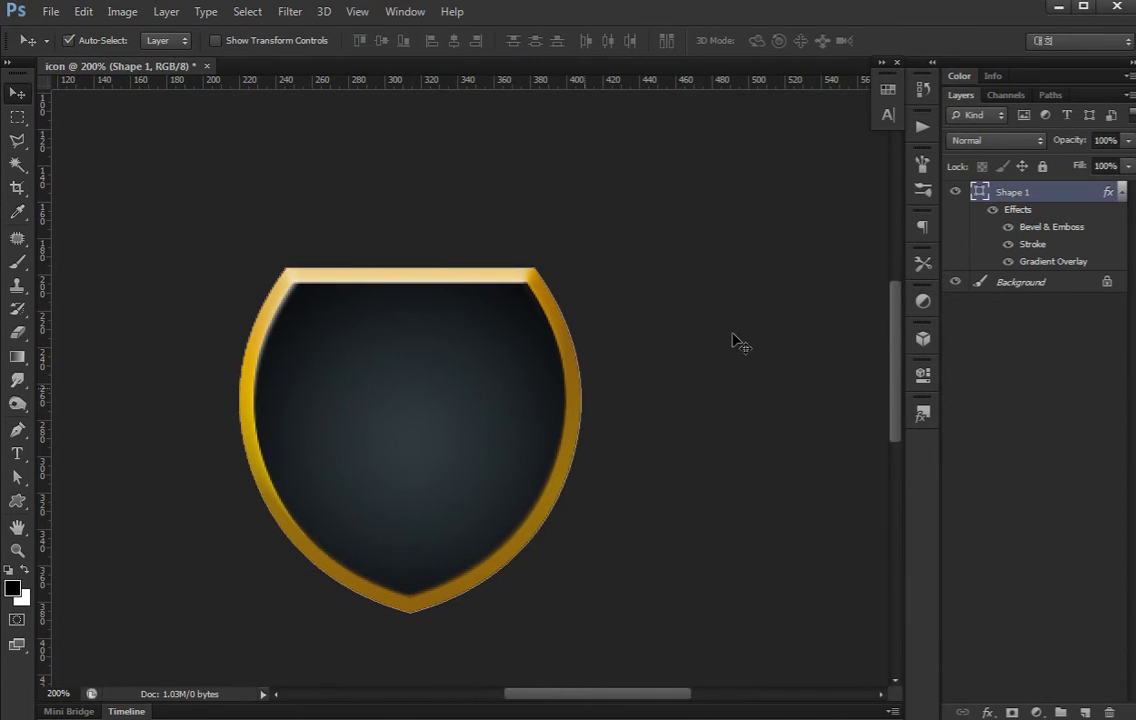
double_click(1082, 212)
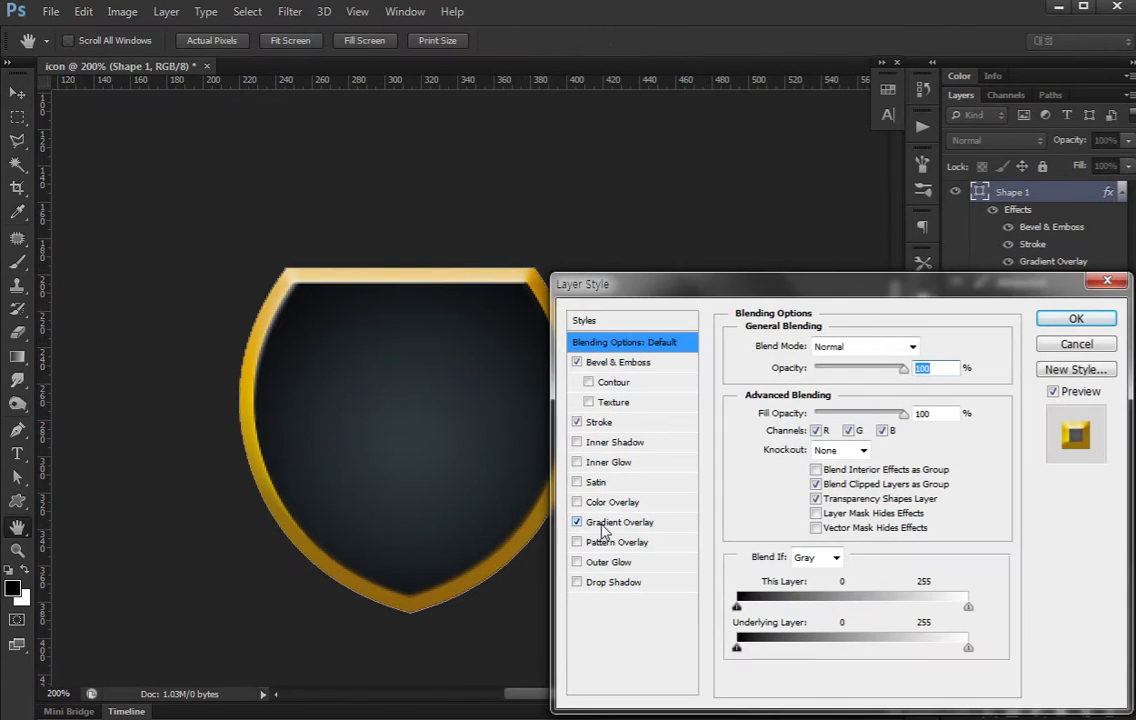
left_click(610, 362)
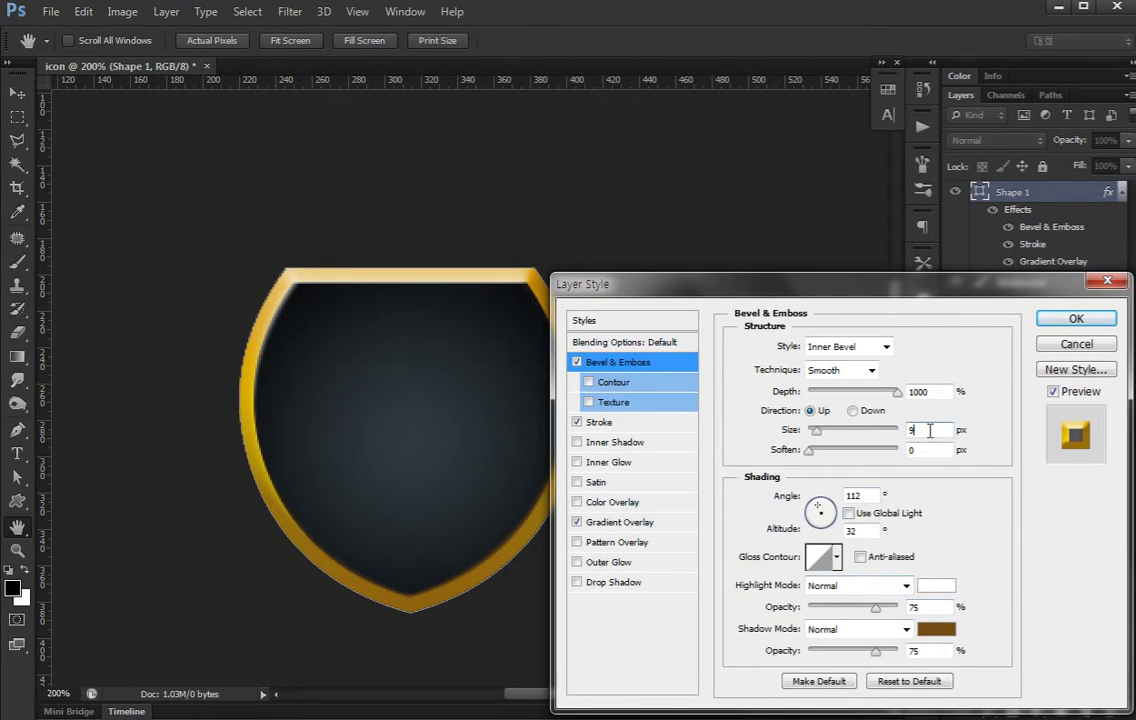
double_click(928, 430)
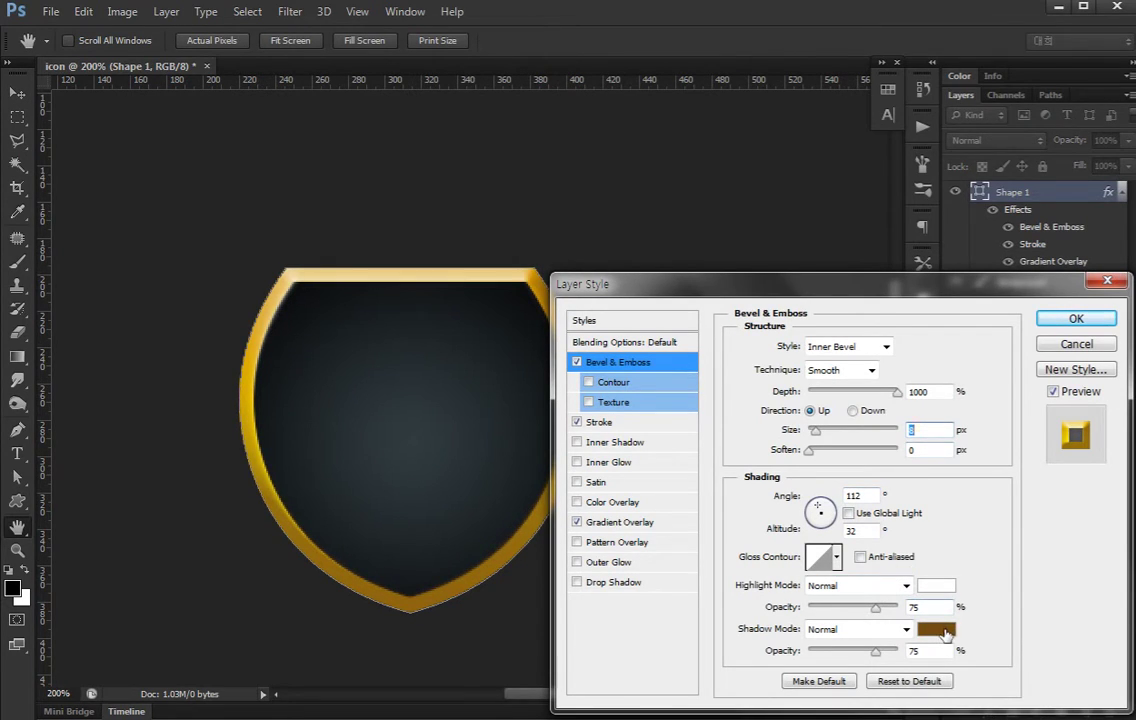
left_click(937, 629)
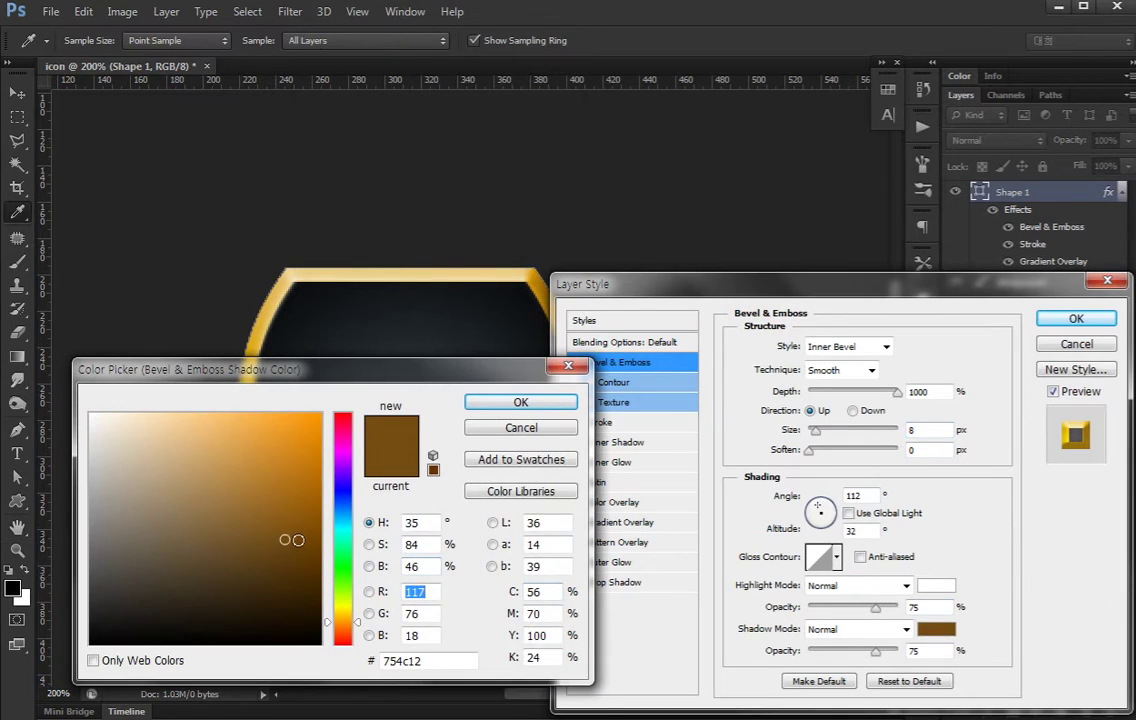
left_click(297, 514)
left_click(515, 402)
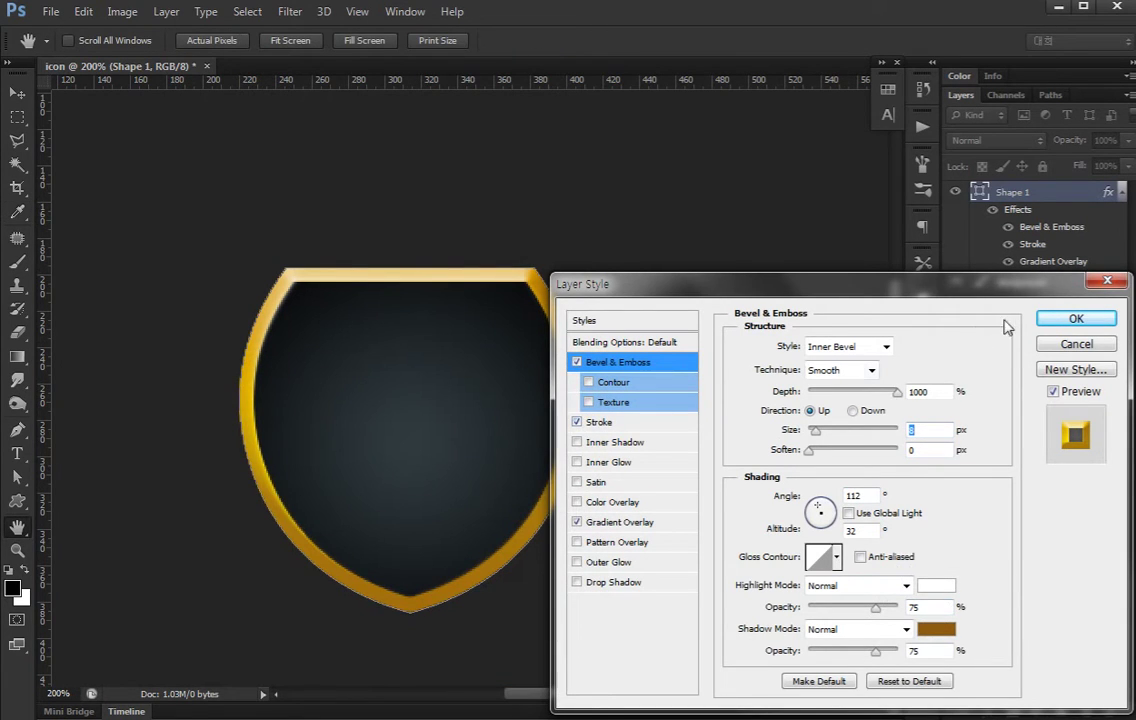
left_click(1072, 319)
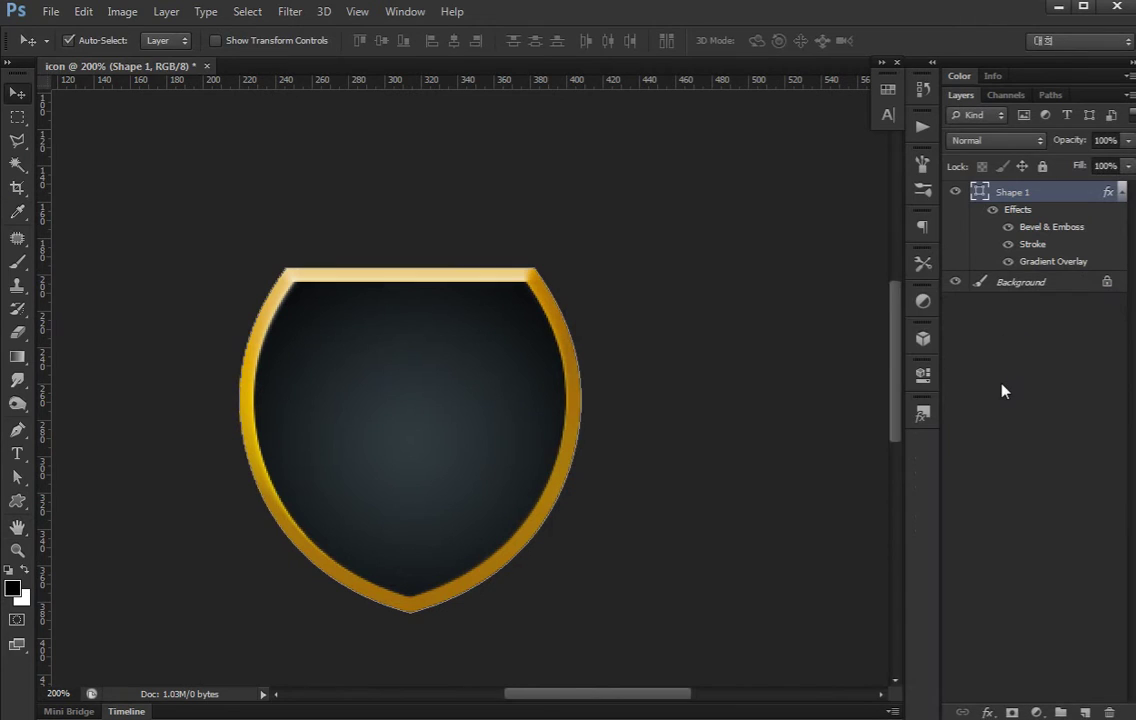
Reduce the shield's bevel size to 4 px.
double_click(1085, 230)
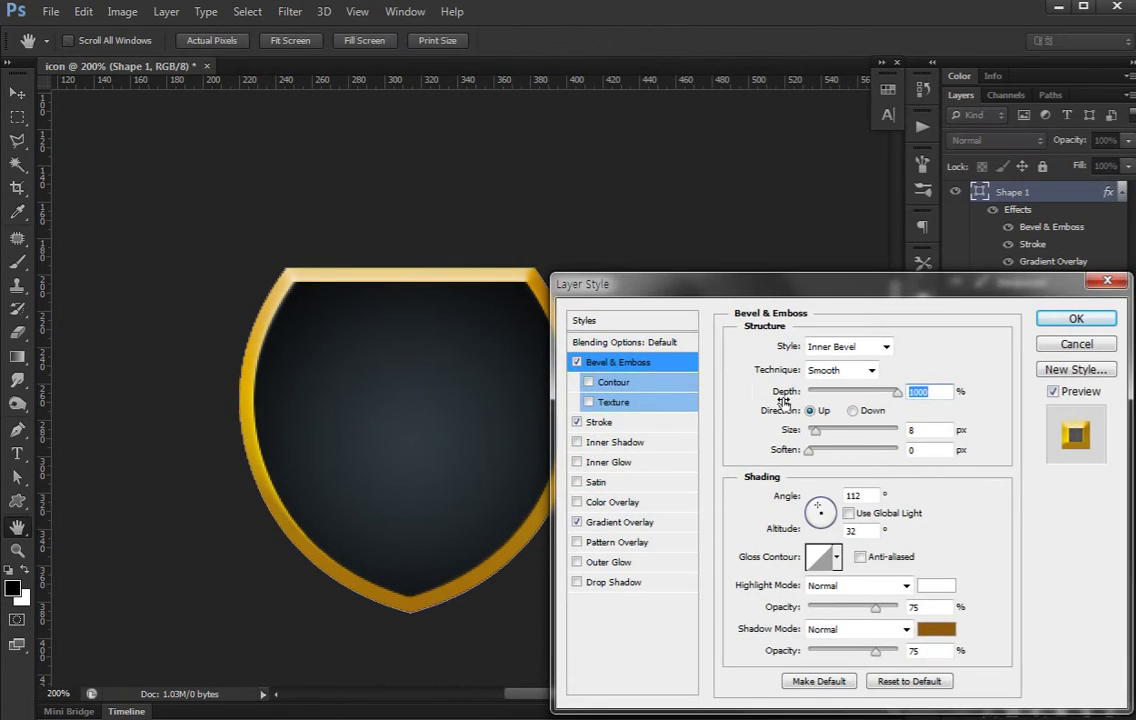
double_click(938, 430)
key("Down")
key("Down")
key("Down")
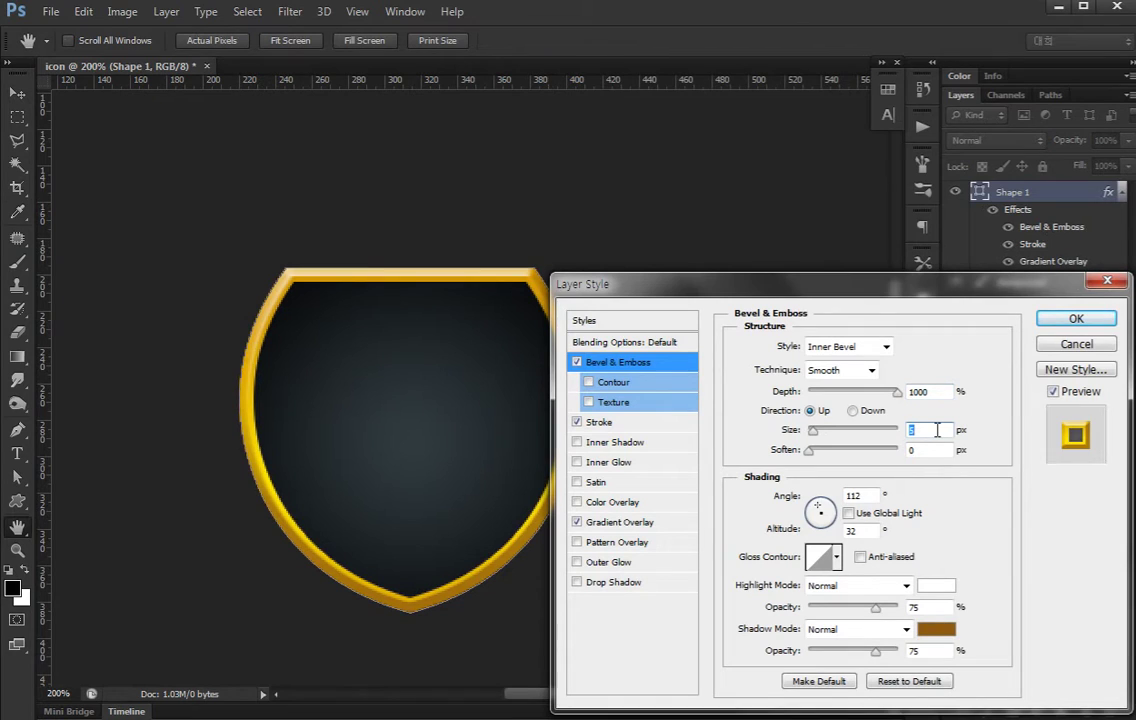
key("Down")
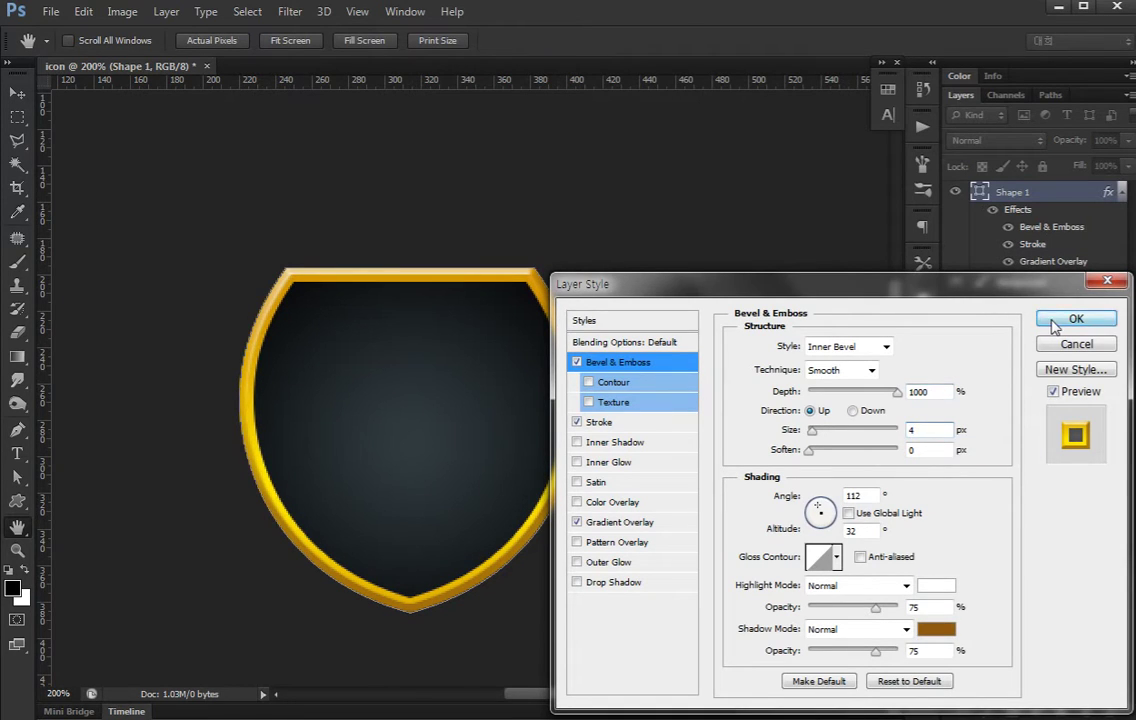
left_click(1052, 319)
left_click(1012, 530)
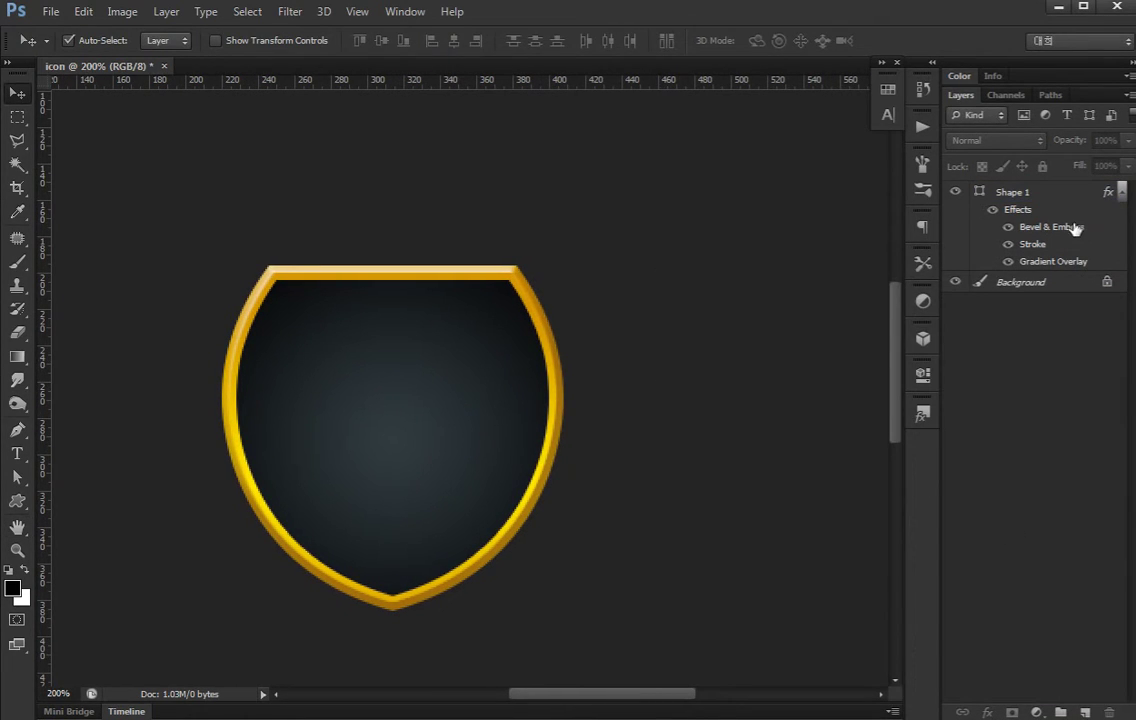
double_click(1025, 208)
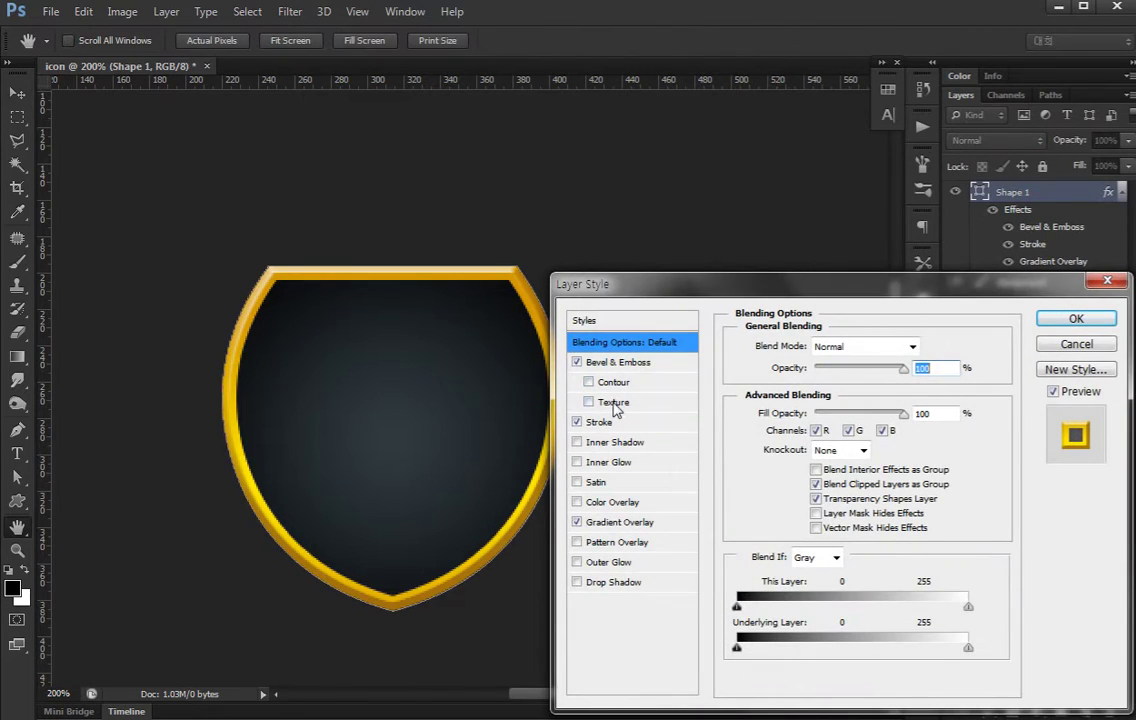
Set the stroke gradient's right stop to brighter gold f0a900 and apply it.
left_click(601, 421)
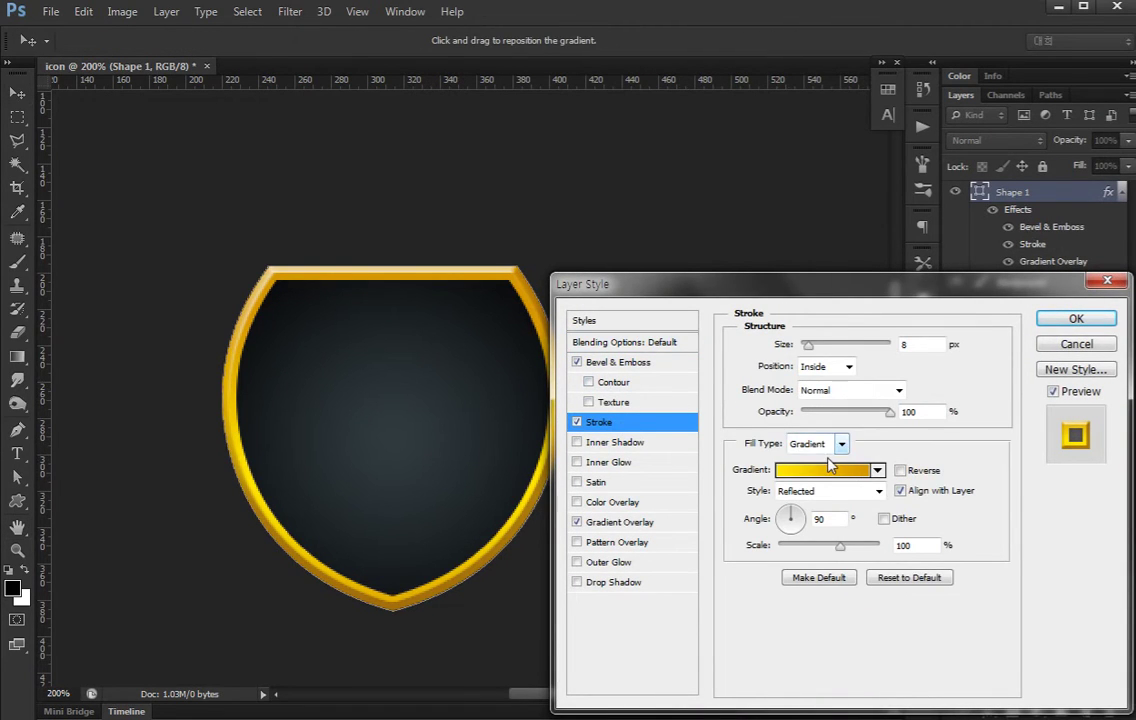
left_click(829, 468)
left_click(942, 625)
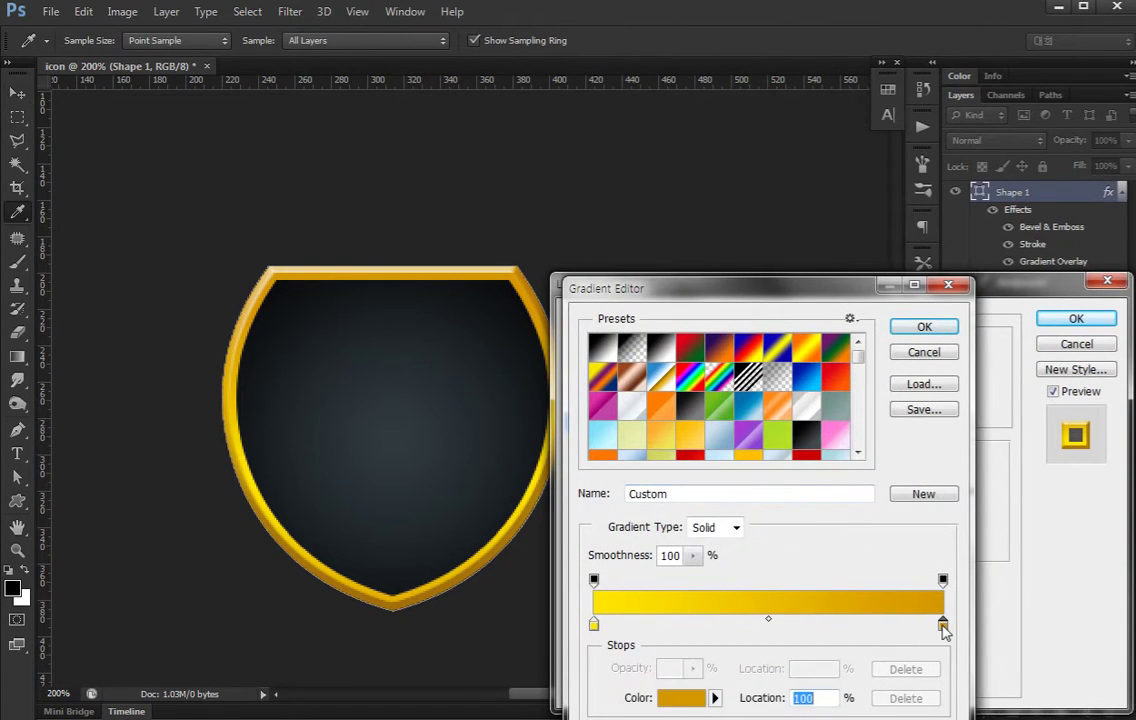
double_click(942, 625)
left_click(311, 426)
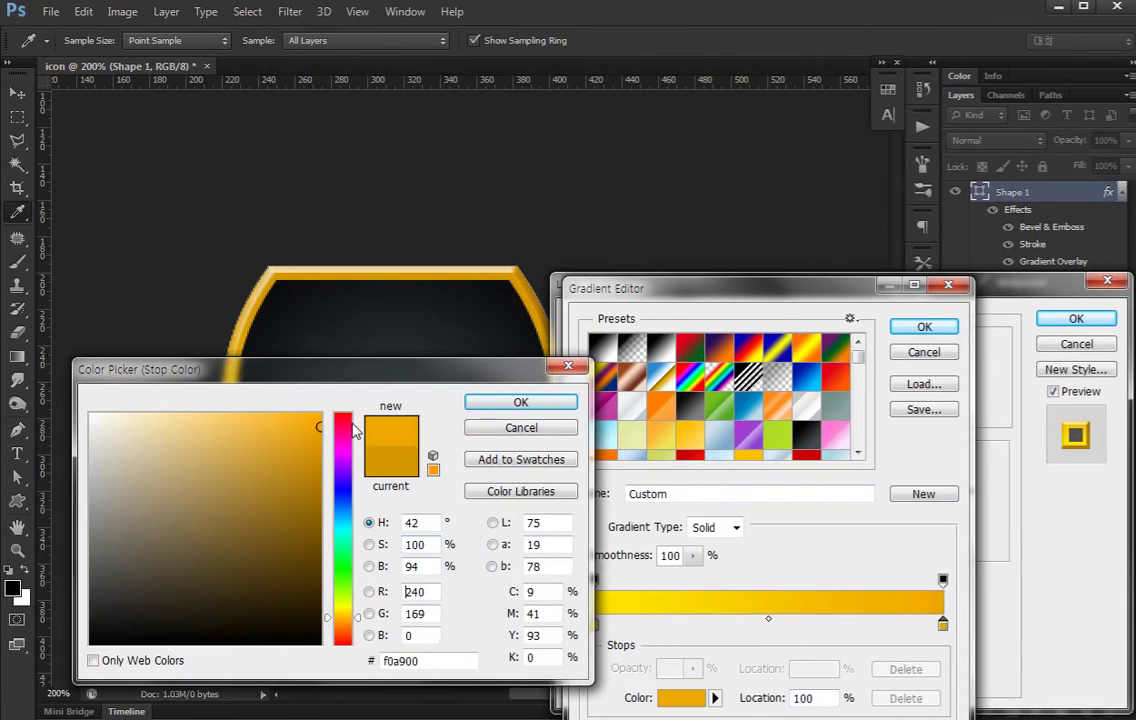
left_click(520, 401)
left_click(924, 327)
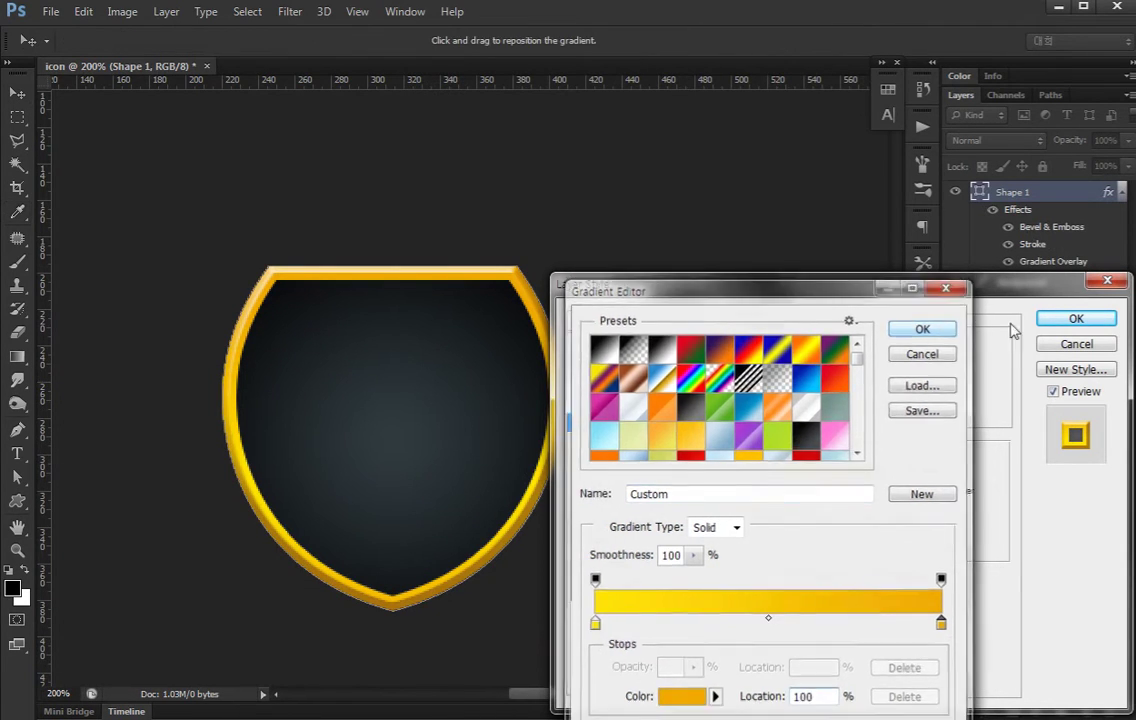
left_click(1076, 318)
Recentre the shield in view and collapse its layer effects list.
left_click_drag(436, 408, 468, 405)
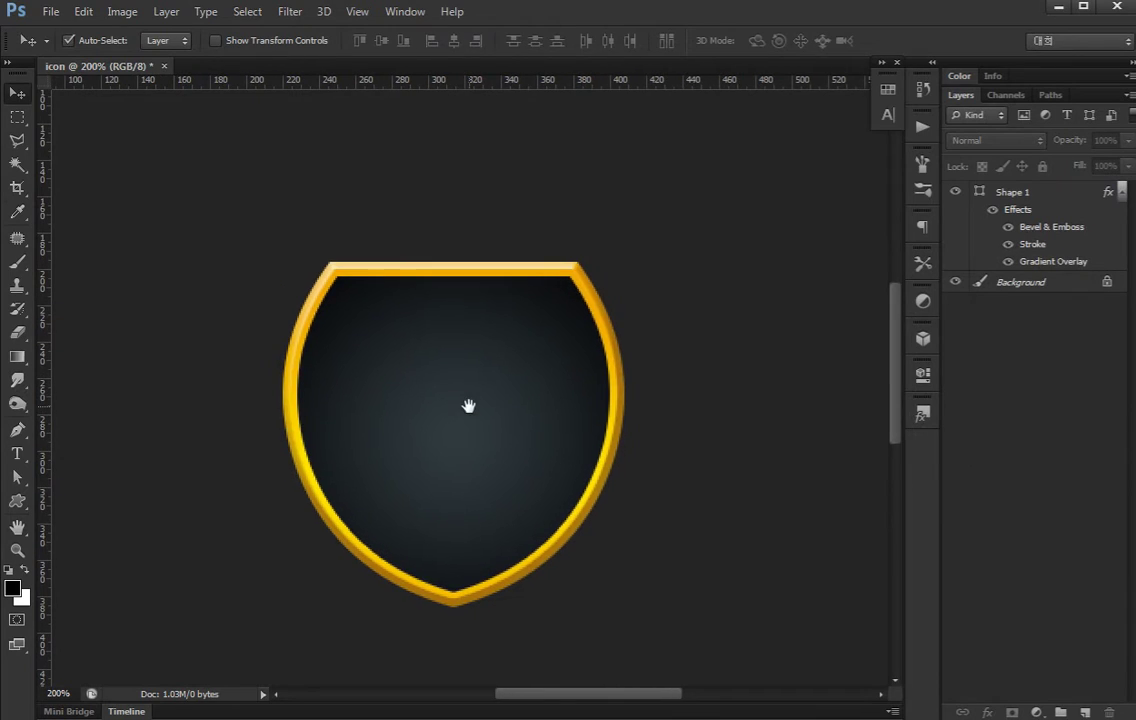
key("ctrl+minus")
key("ctrl+plus")
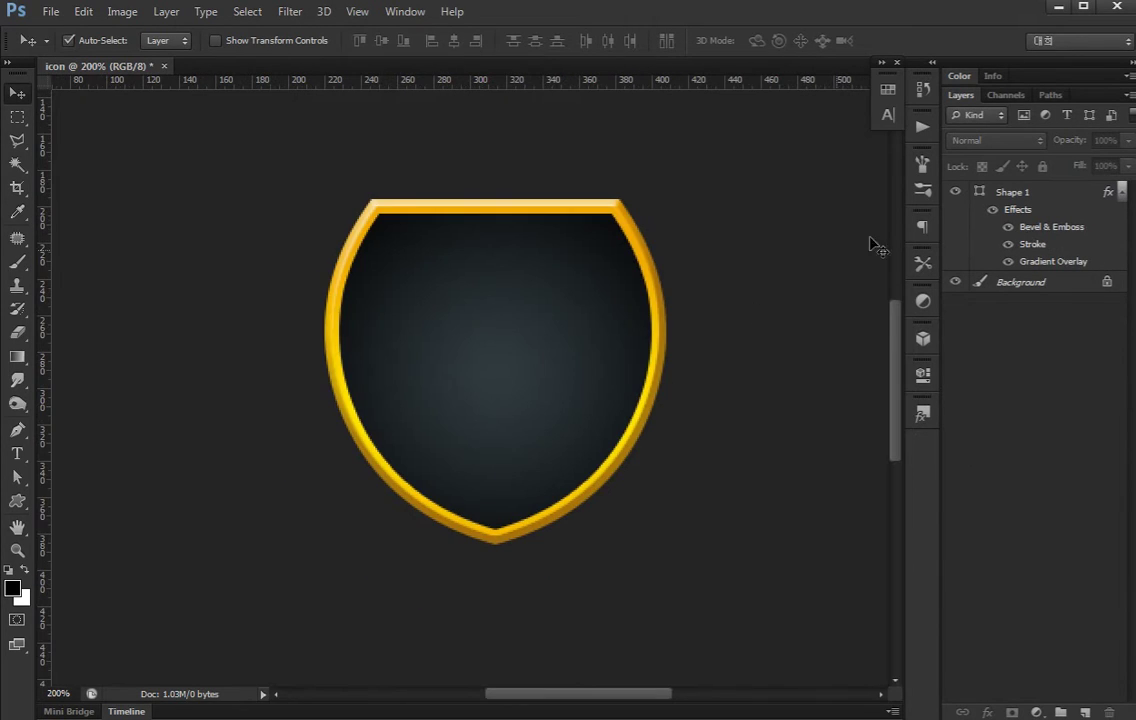
left_click(1121, 191)
left_click_drag(829, 352, 576, 383)
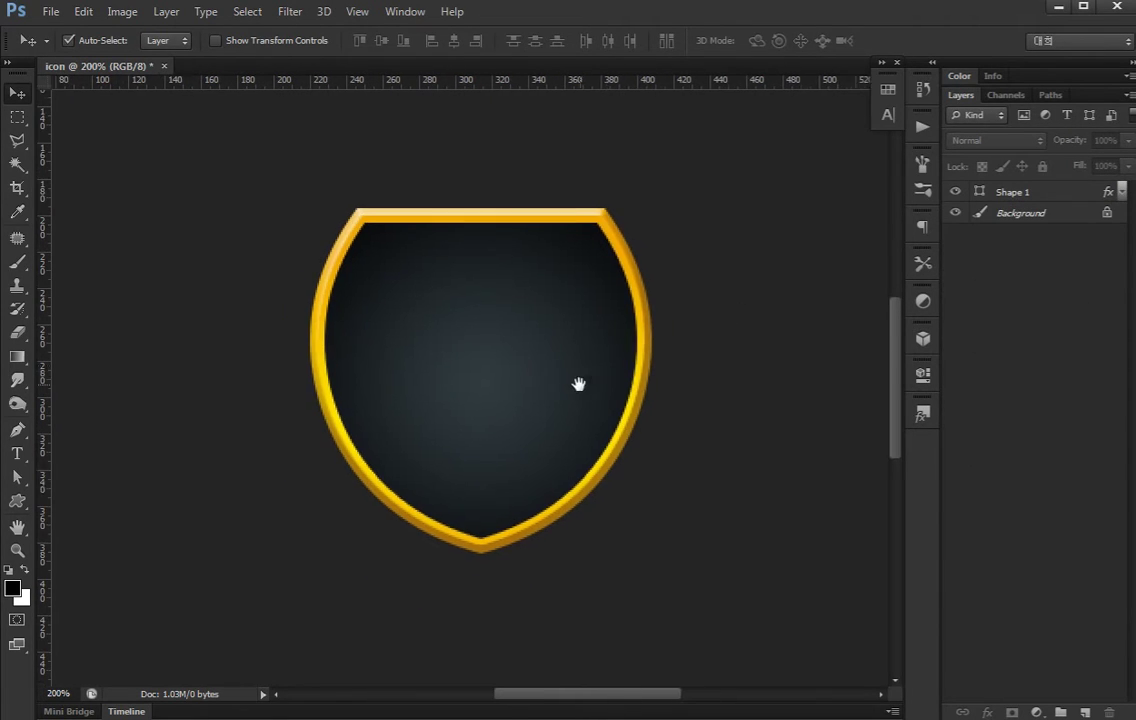
Draw a star custom-shape preset over the middle of the shield.
left_click(17, 501)
right_click(17, 501)
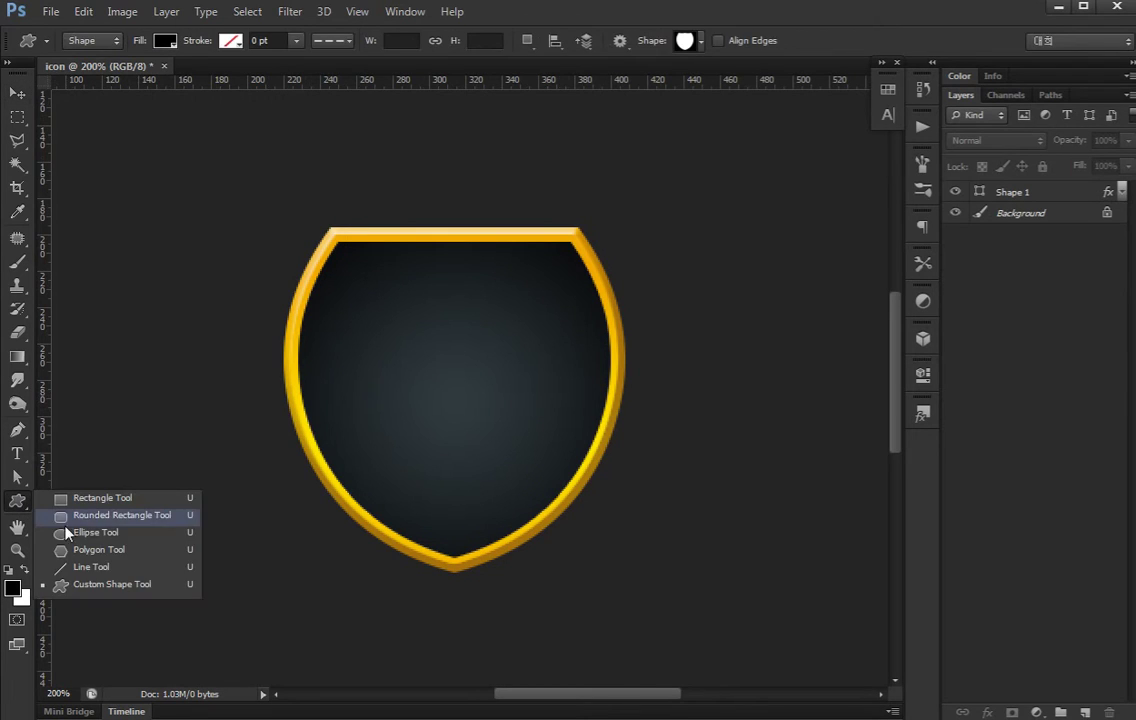
left_click(100, 588)
left_click(699, 41)
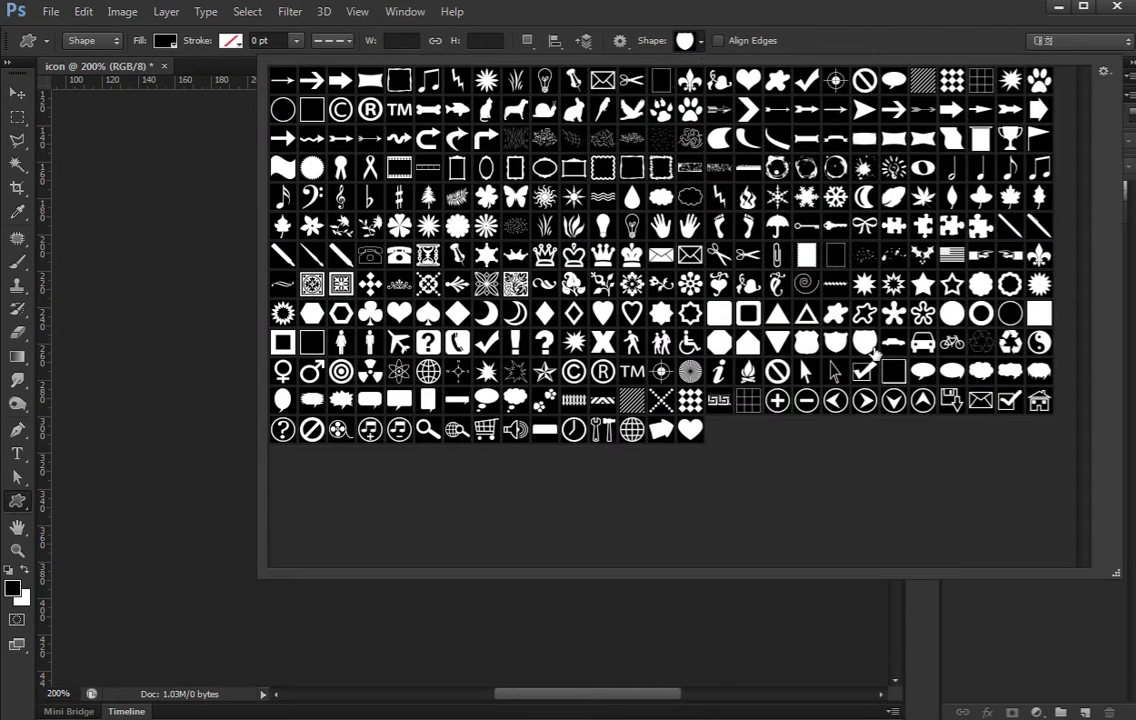
left_click(922, 286)
left_click(701, 42)
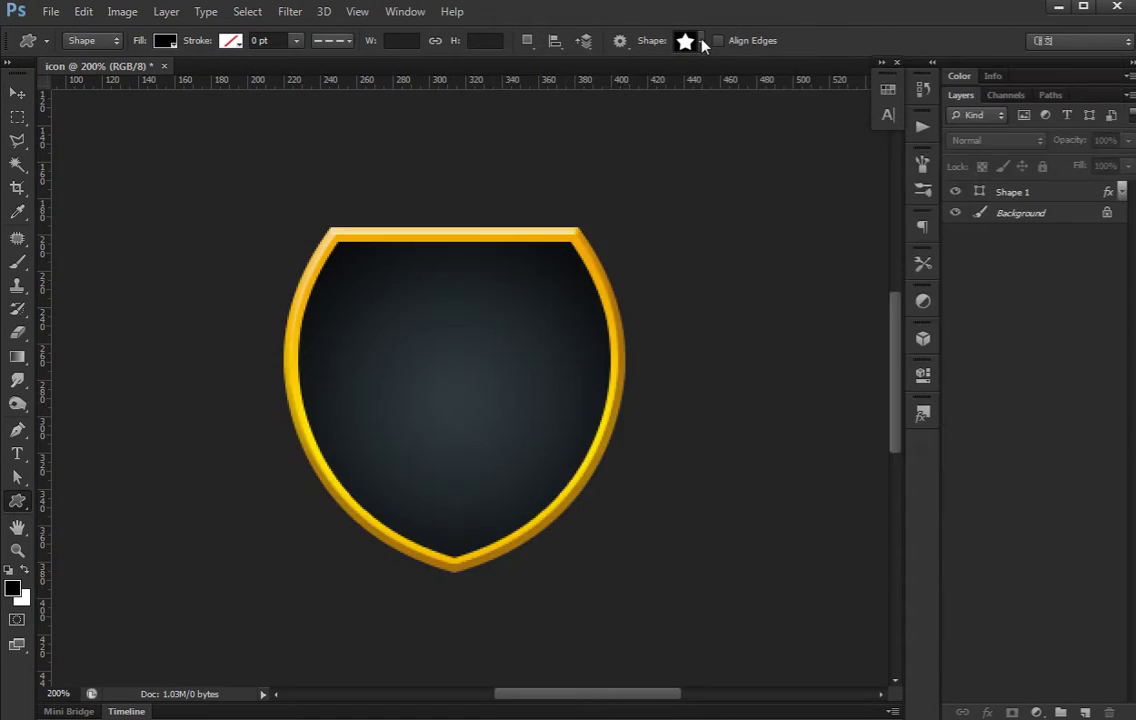
left_click_drag(385, 320, 569, 506)
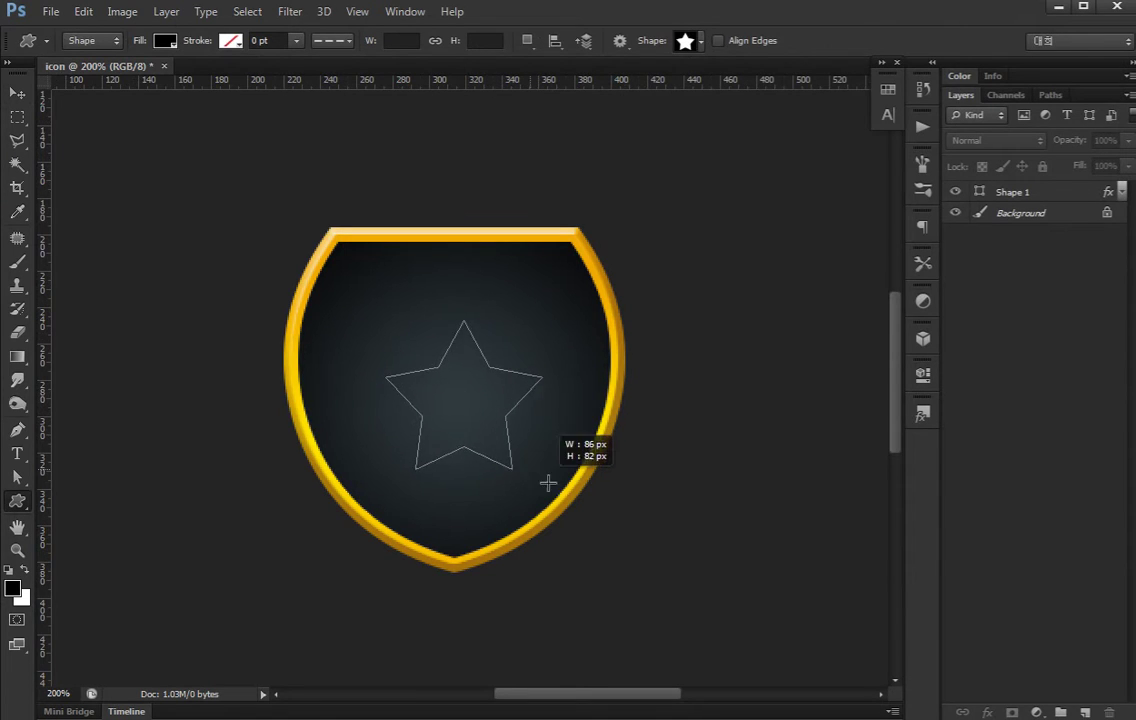
Move the star so it sits centred in the shield.
key("v")
left_click_drag(503, 402, 476, 378)
left_click(540, 314, "shift")
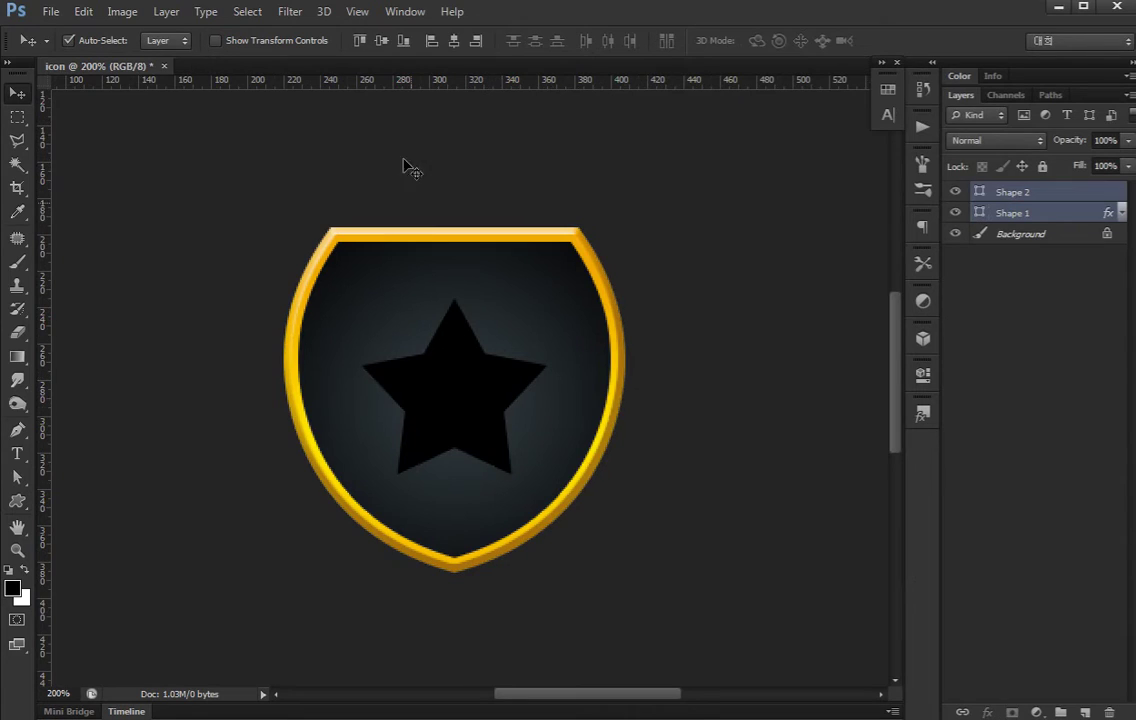
left_click_drag(489, 398, 489, 385)
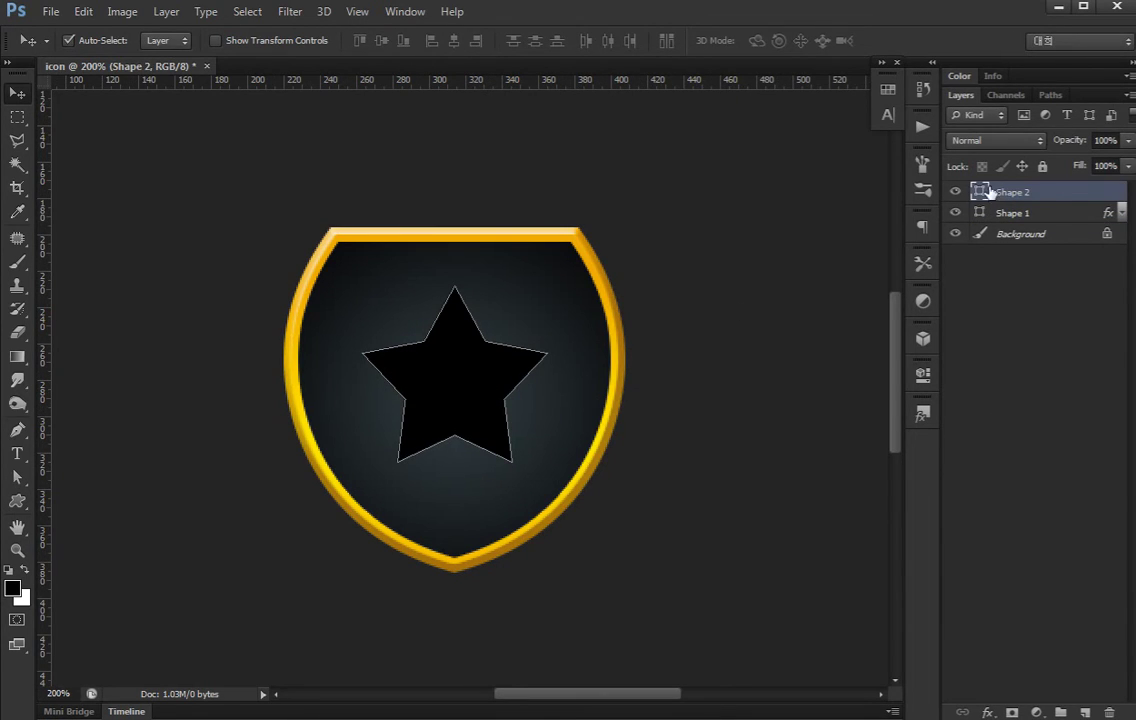
Set the star's fill colour to gold deb129.
double_click(1050, 196)
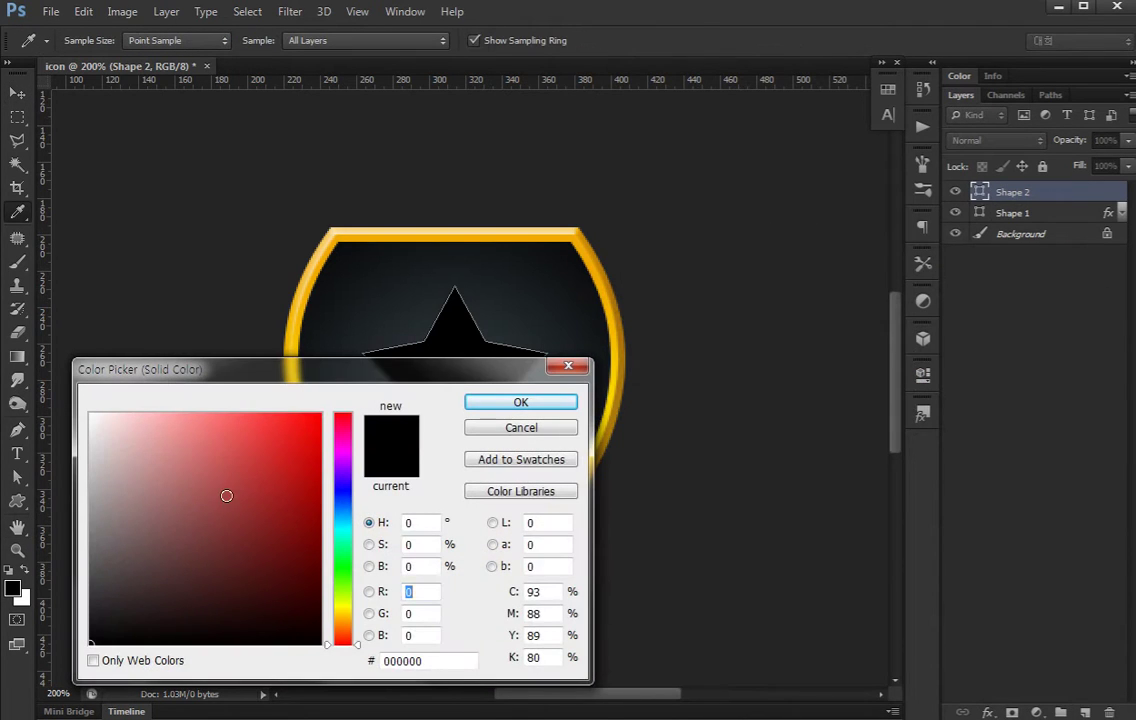
left_click(89, 407)
left_click(502, 401)
key("v")
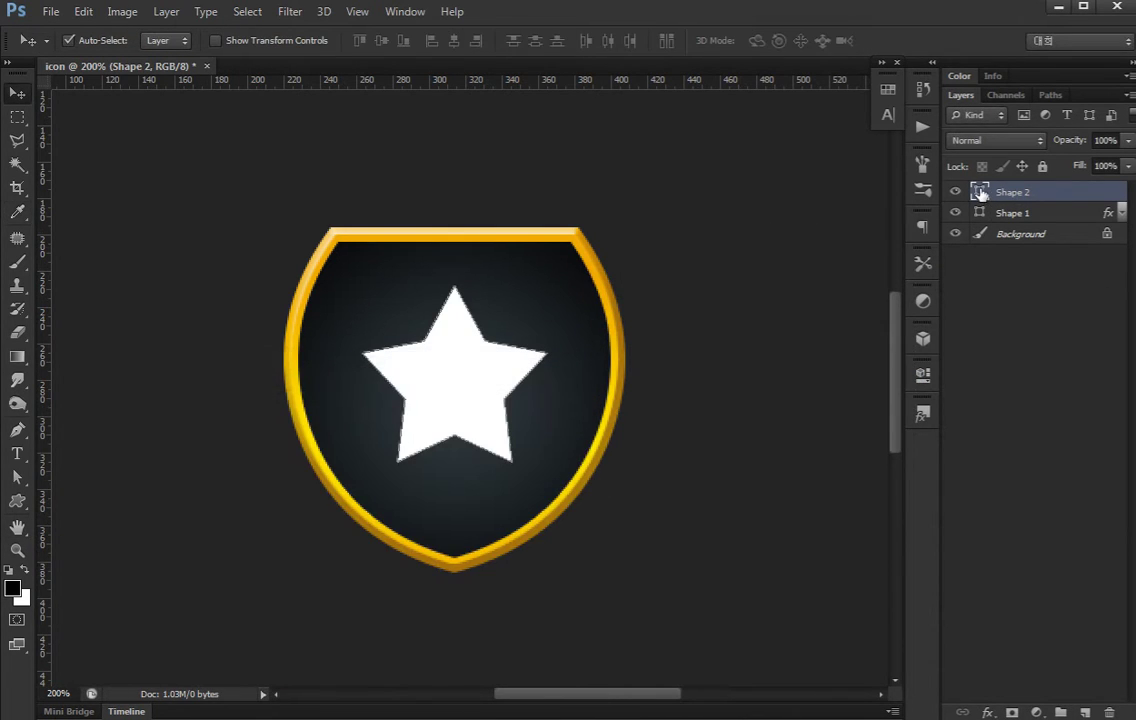
double_click(980, 192)
left_click(343, 612)
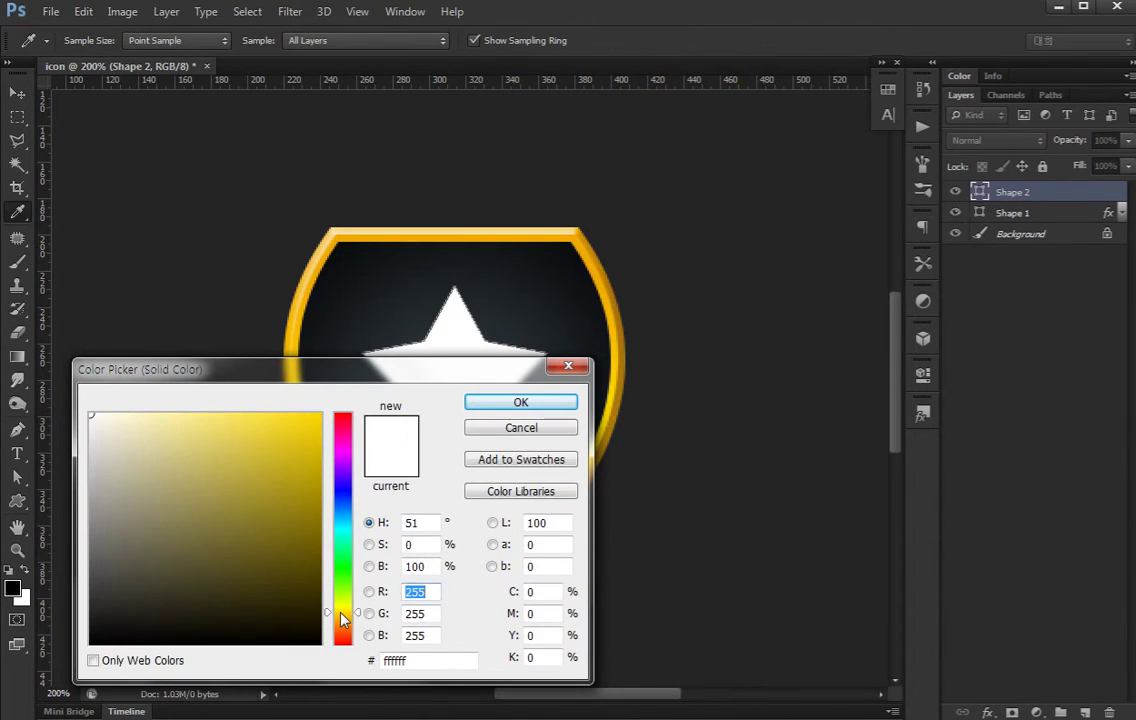
mouse_move(236, 515)
left_mouse_down()
mouse_move(243, 463)
mouse_move(278, 443)
left_mouse_up()
left_click(343, 614)
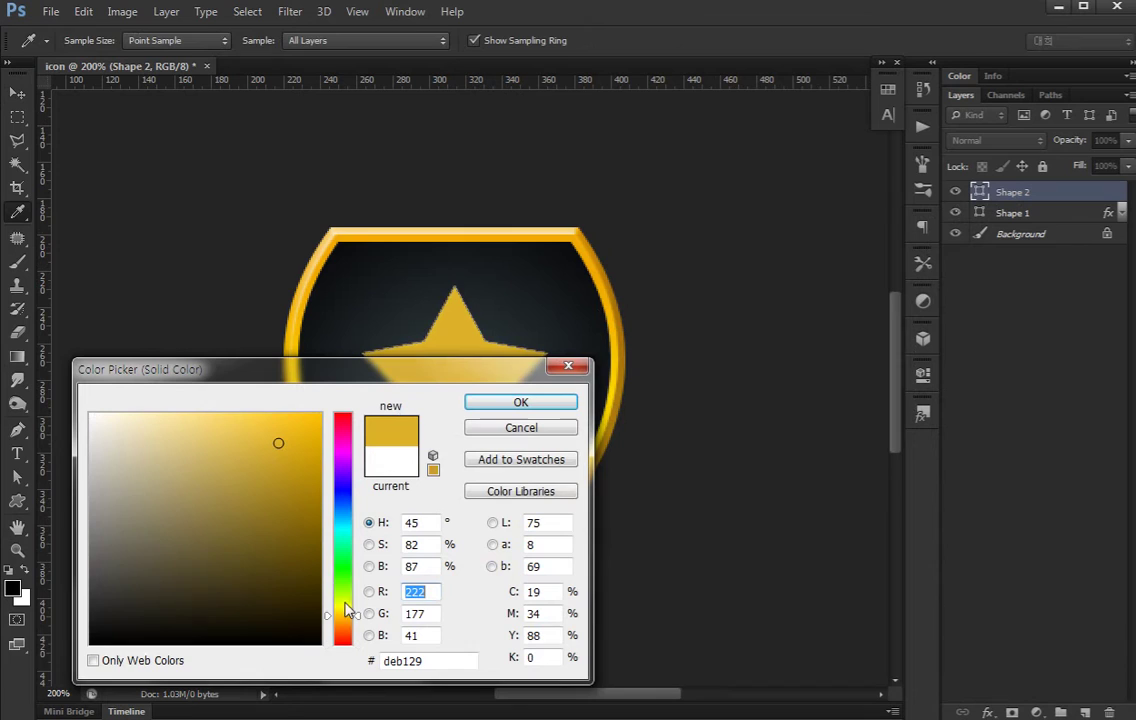
left_click(521, 404)
Enable Bevel & Emboss on the star with Chisel Hard technique and 38 px size.
double_click(1060, 192)
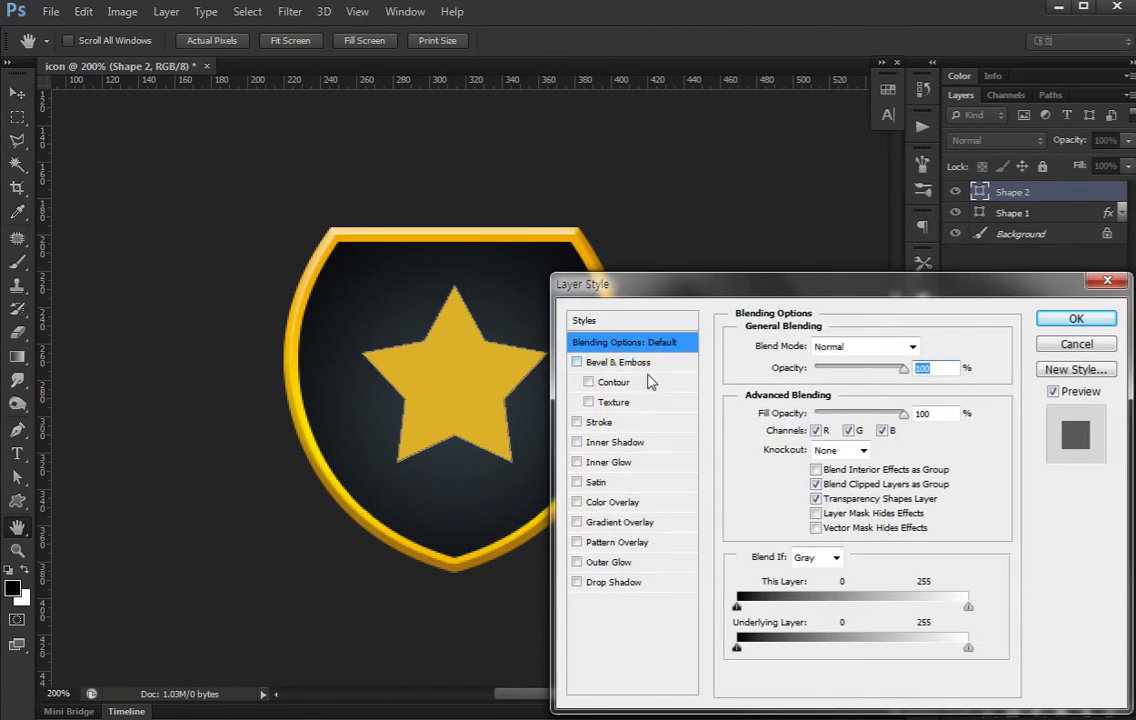
left_click(578, 362)
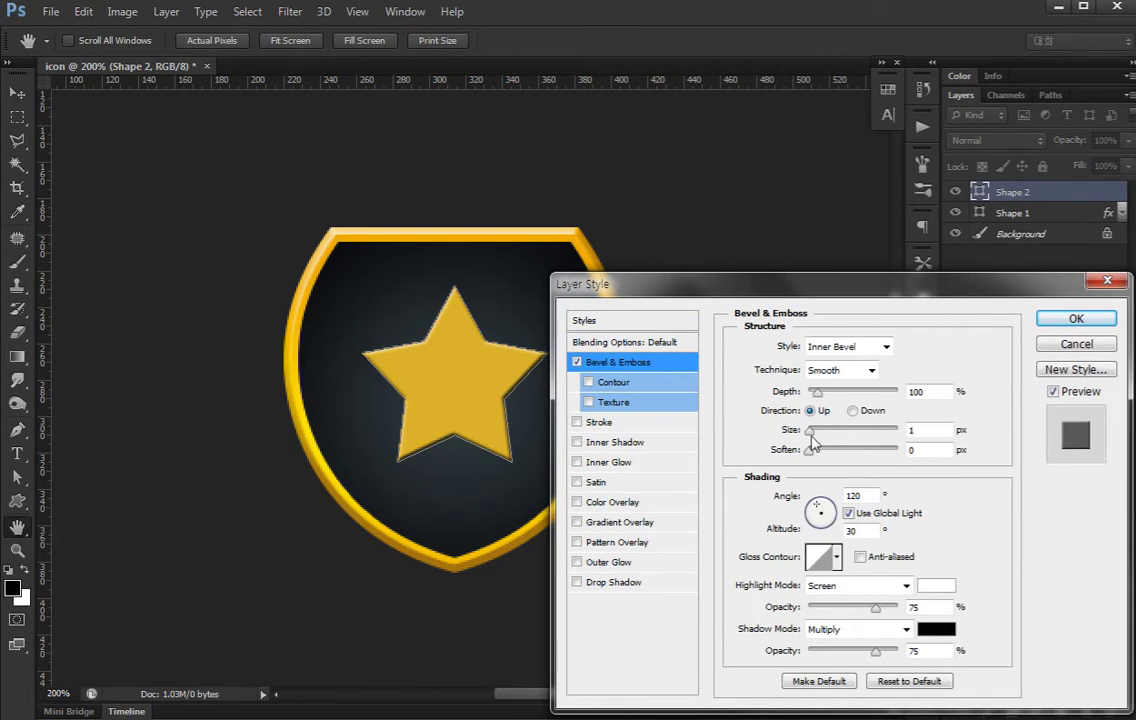
left_click_drag(812, 444, 823, 436)
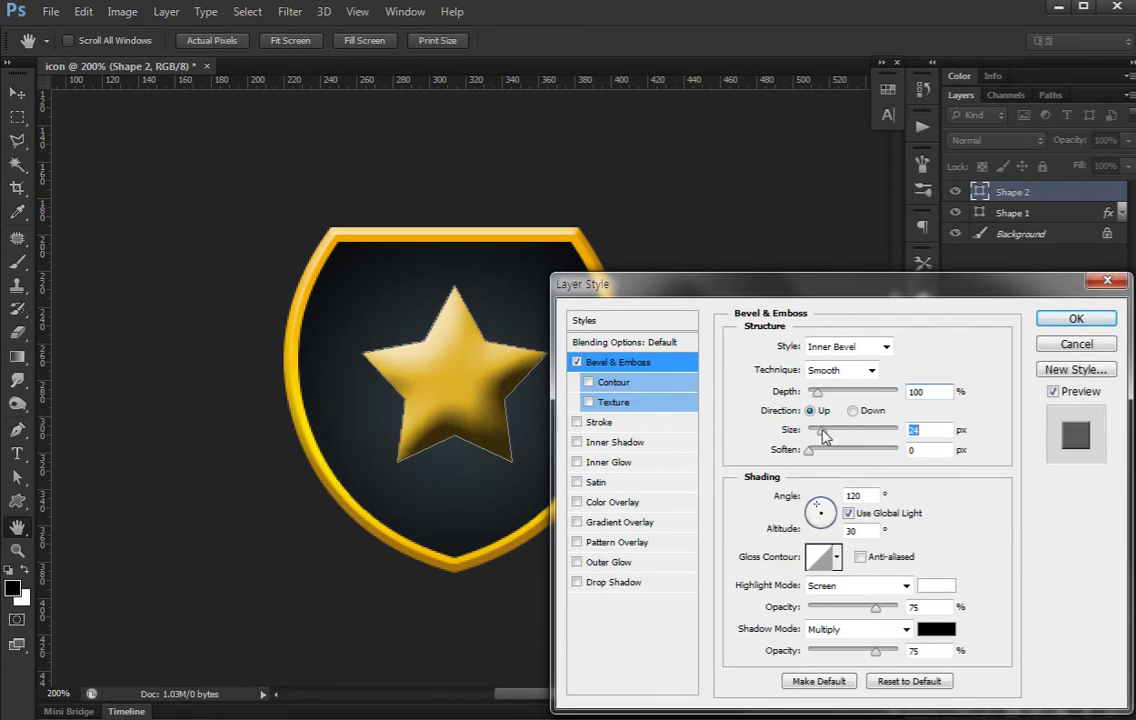
left_click(843, 370)
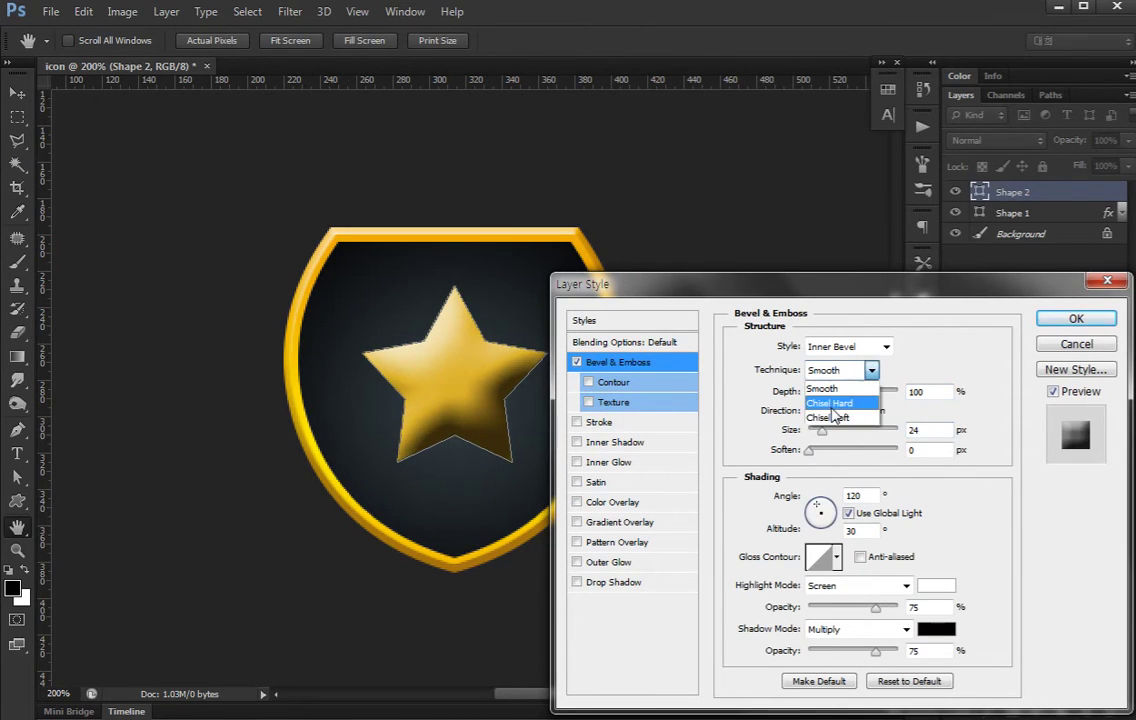
left_click(828, 396)
left_click_drag(822, 430, 827, 430)
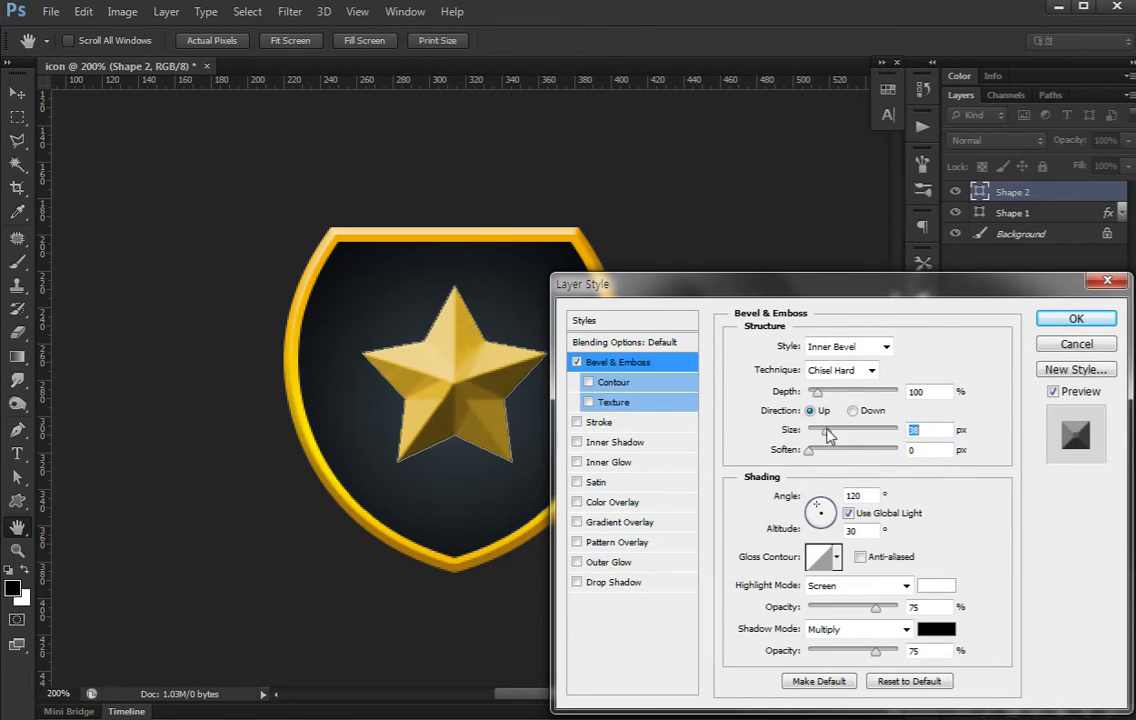
left_click(843, 370)
left_click(840, 386)
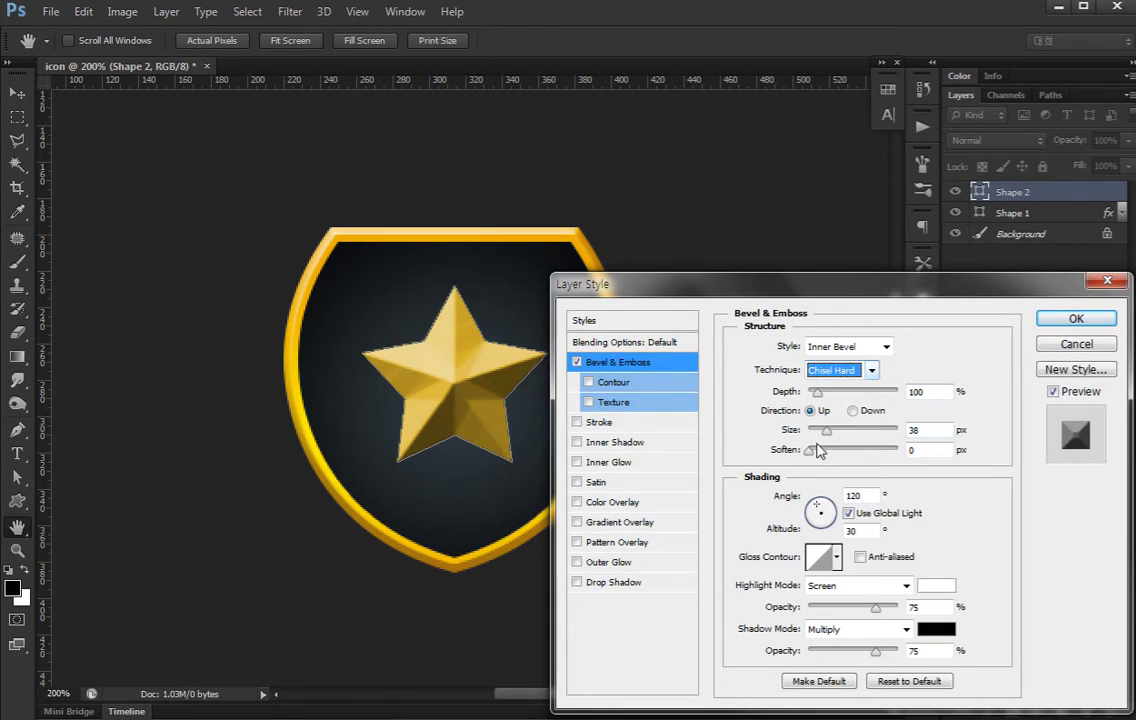
Set bevel soften 1 px, depth 113%, and own light at 111° angle, 42° altitude.
mouse_move(809, 451)
left_mouse_down()
mouse_move(820, 453)
mouse_move(809, 455)
left_mouse_up()
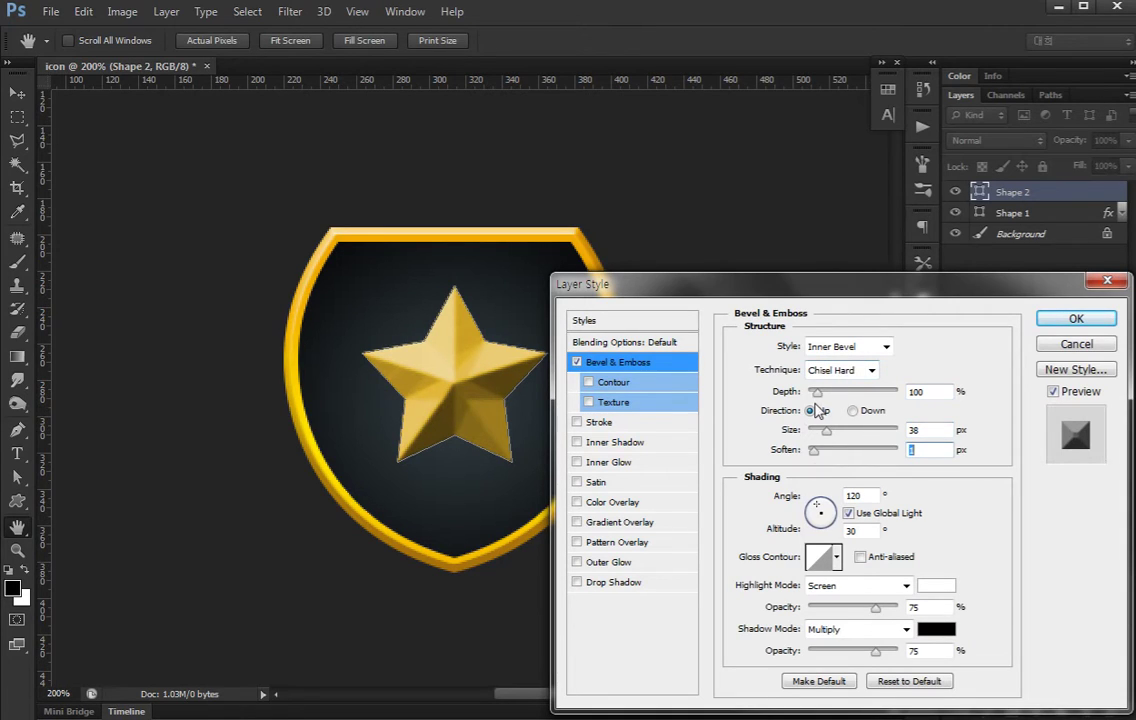
left_click_drag(817, 392, 820, 399)
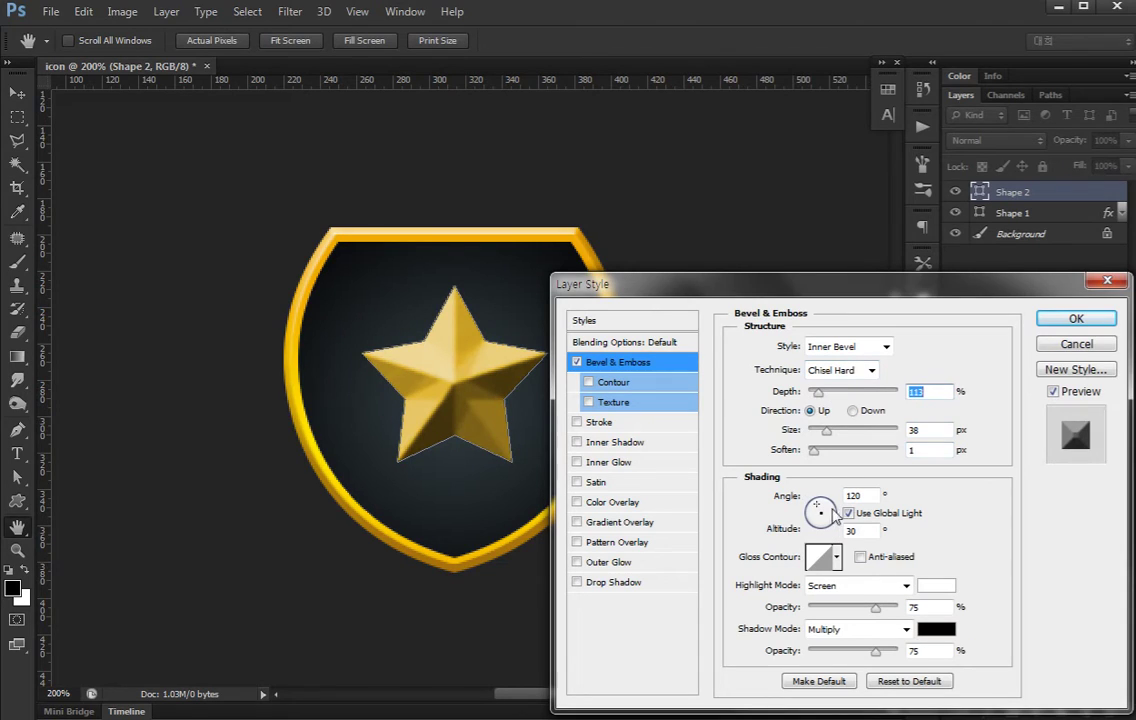
left_click(848, 513)
left_click_drag(818, 512, 820, 509)
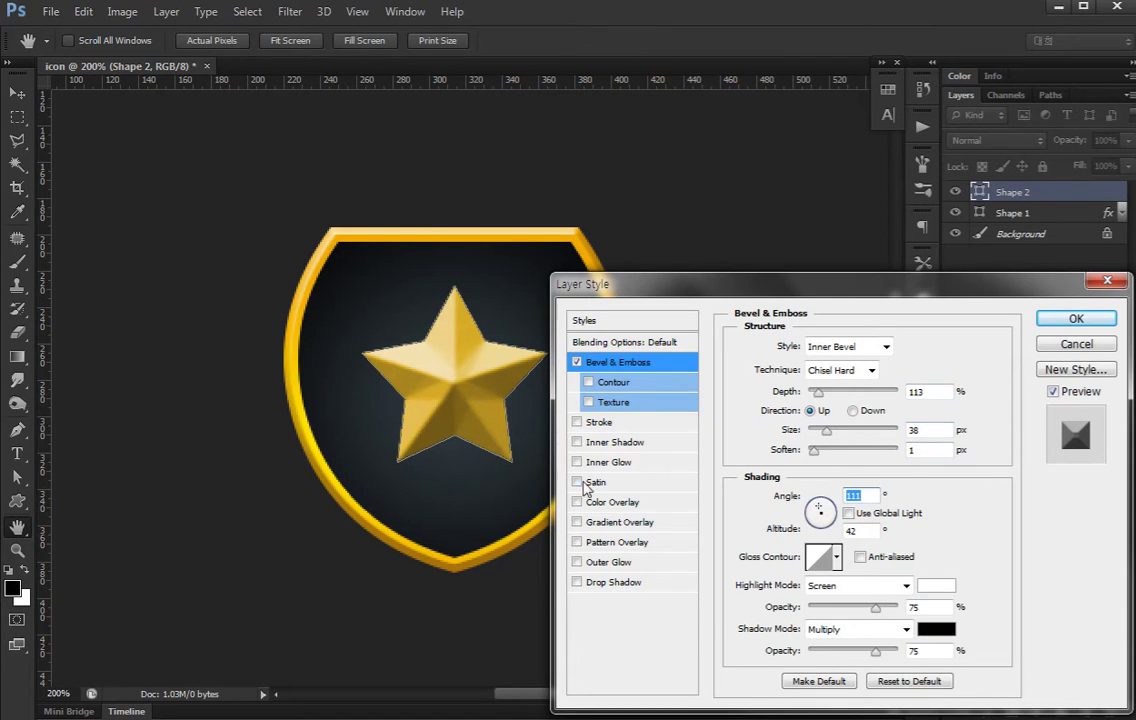
Add a Gradient Overlay and make its left stop an orange-gold colour.
left_click(620, 522)
left_click(823, 390)
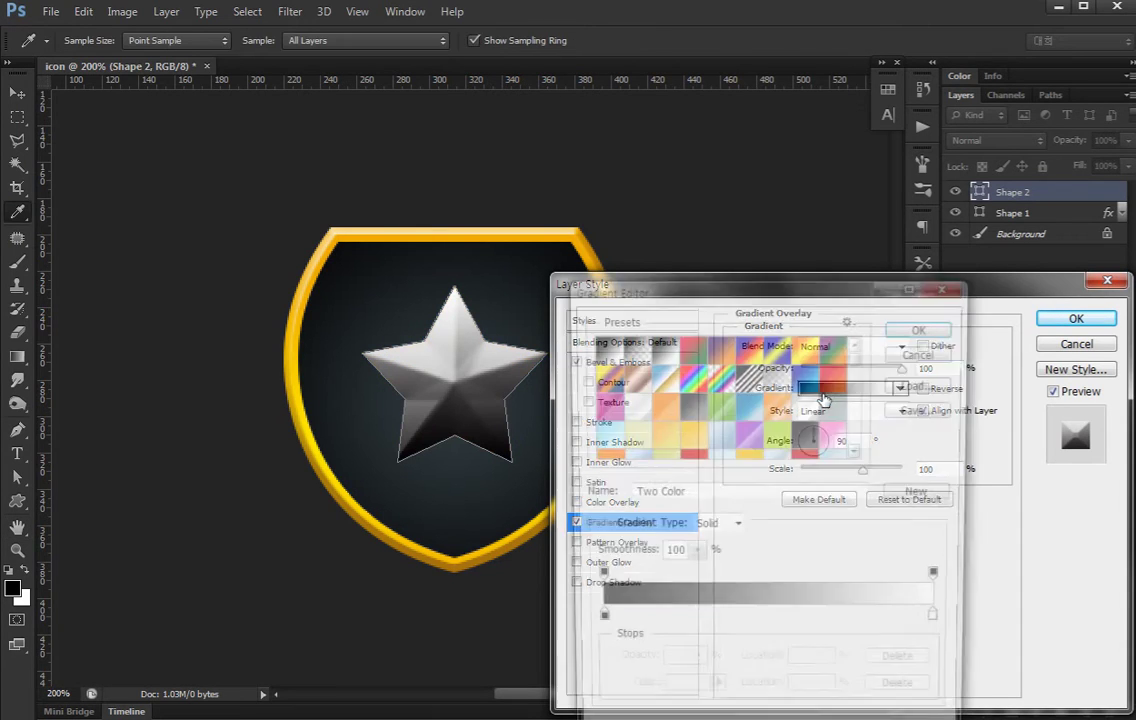
left_click(594, 624)
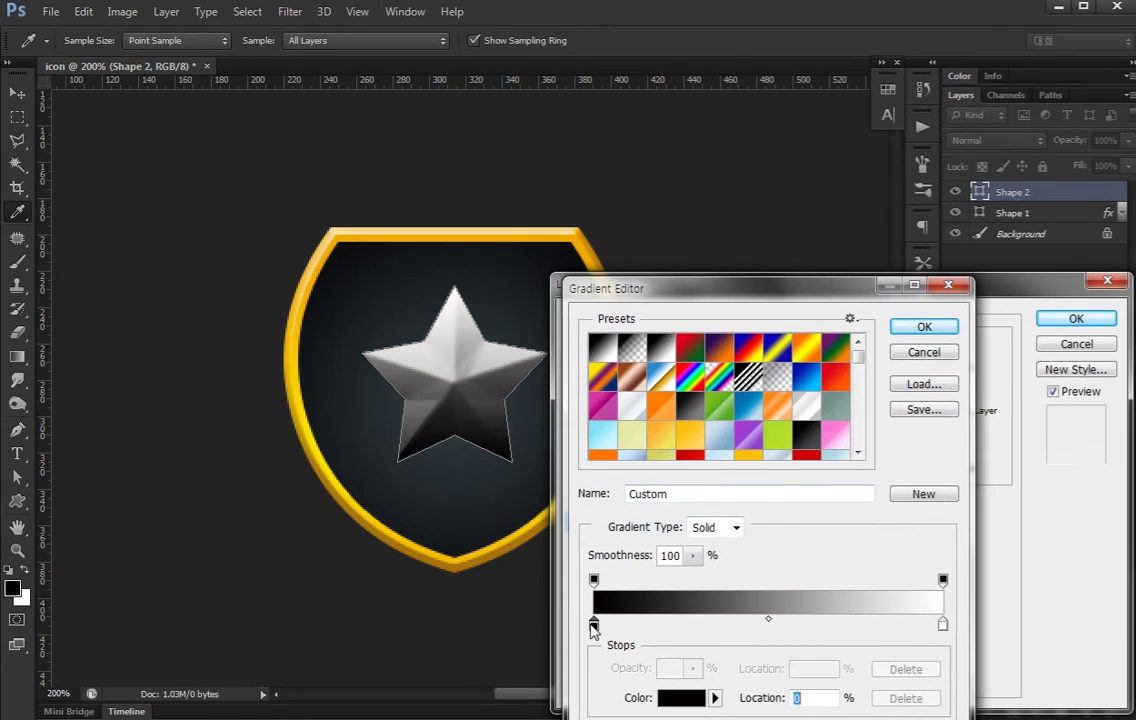
double_click(594, 625)
left_click(340, 612)
left_click_drag(303, 550, 325, 405)
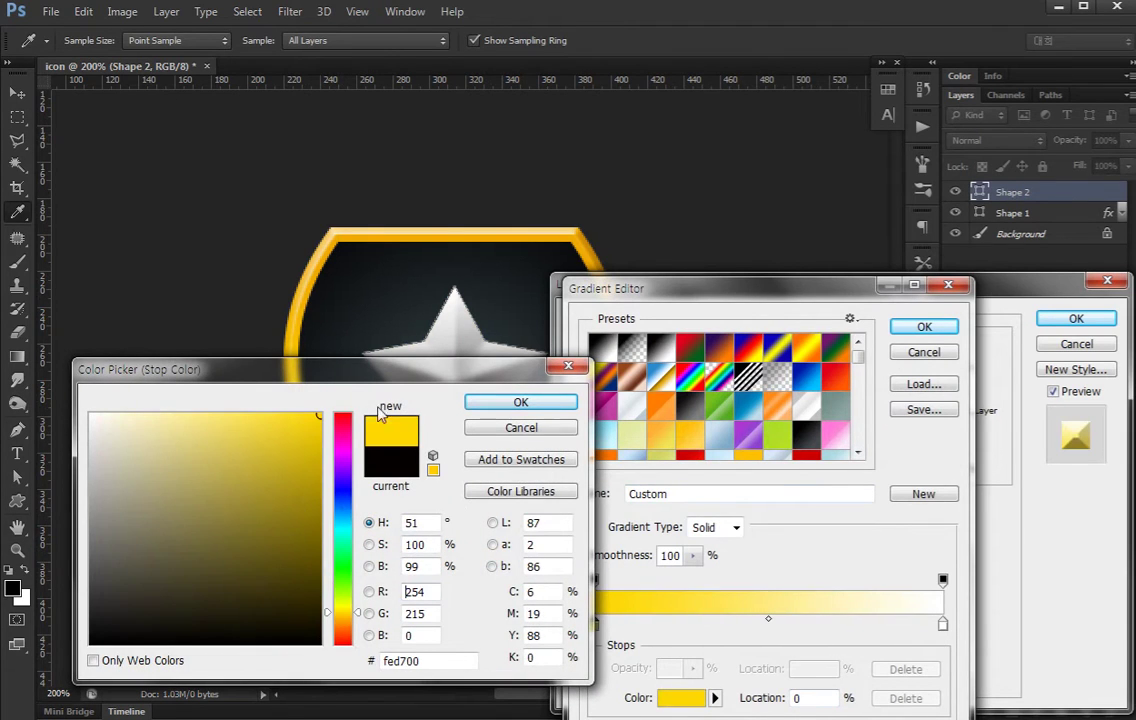
left_click(538, 404)
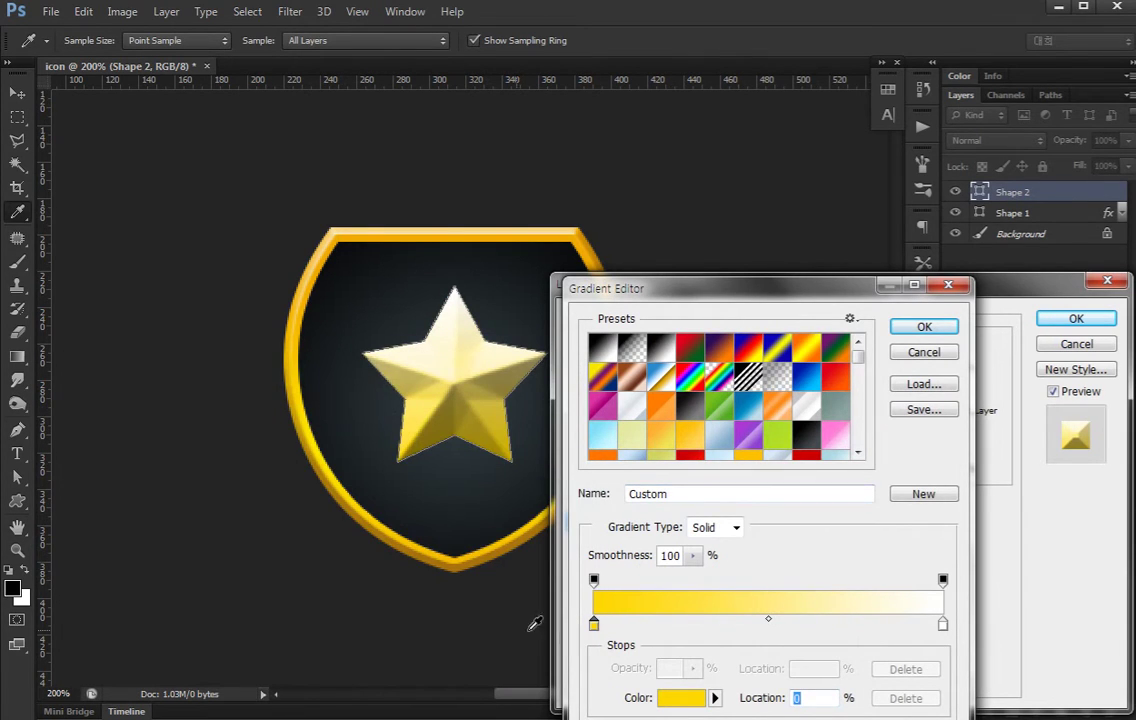
double_click(593, 627)
left_click_drag(343, 612, 343, 618)
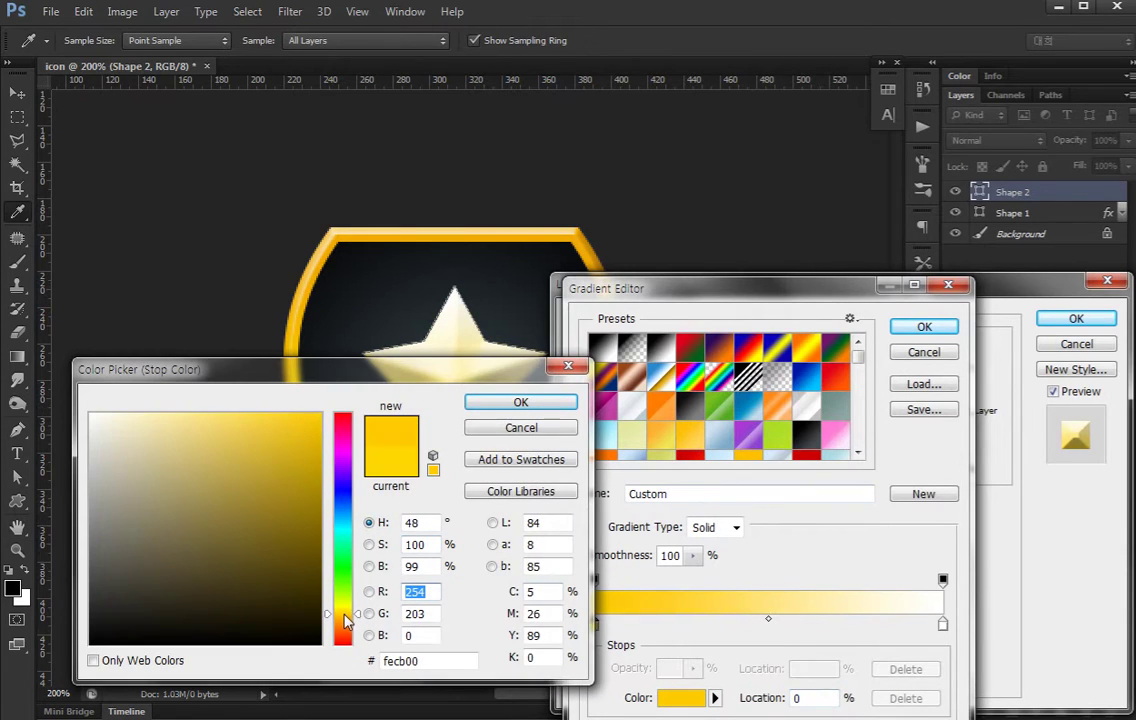
left_click(518, 404)
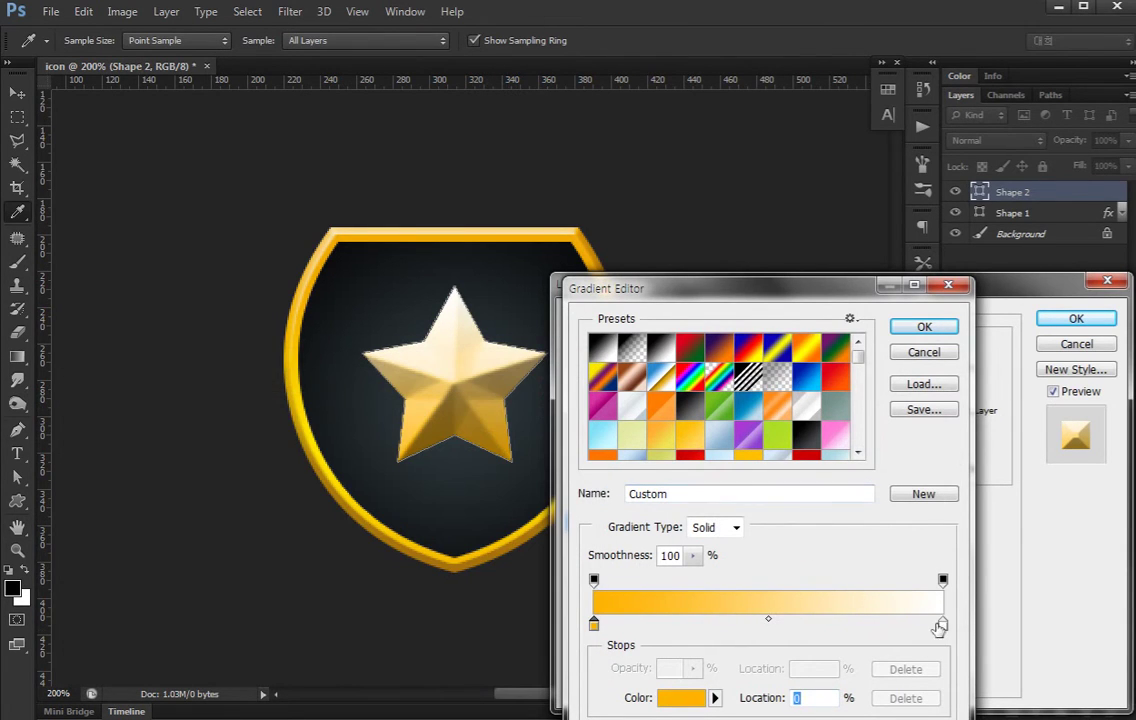
Make the gradient's right stop a saturated orange and apply the gradient.
left_click(943, 625)
double_click(943, 625)
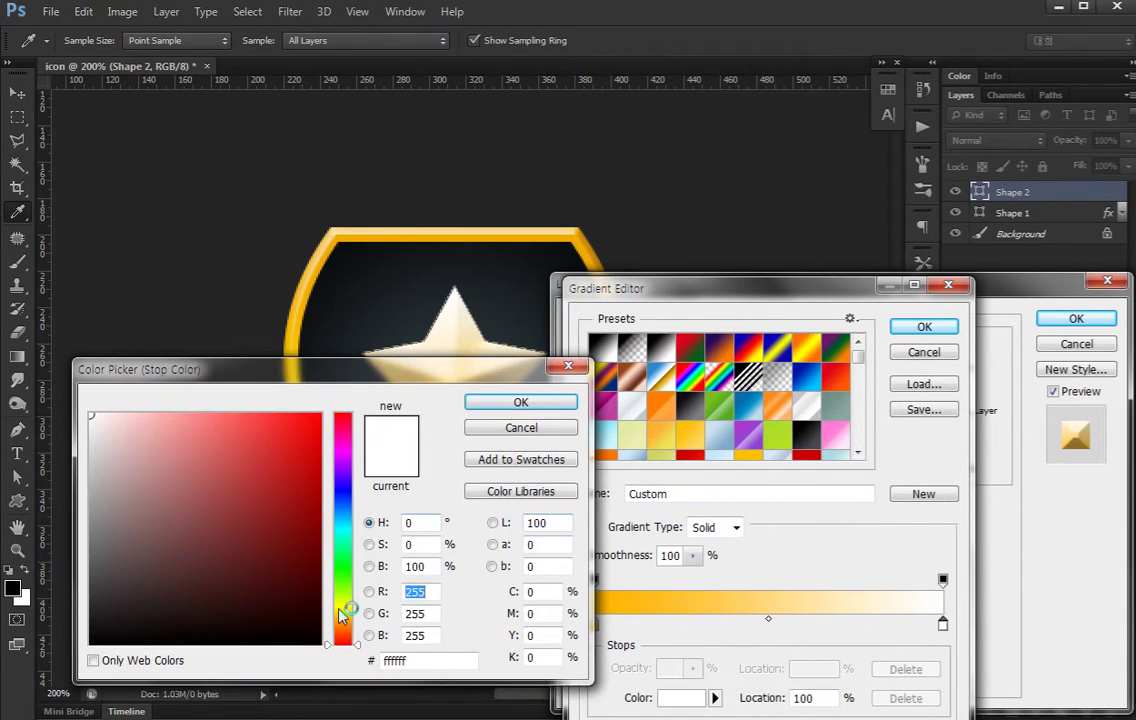
left_click_drag(343, 609, 343, 618)
left_click_drag(265, 504, 355, 381)
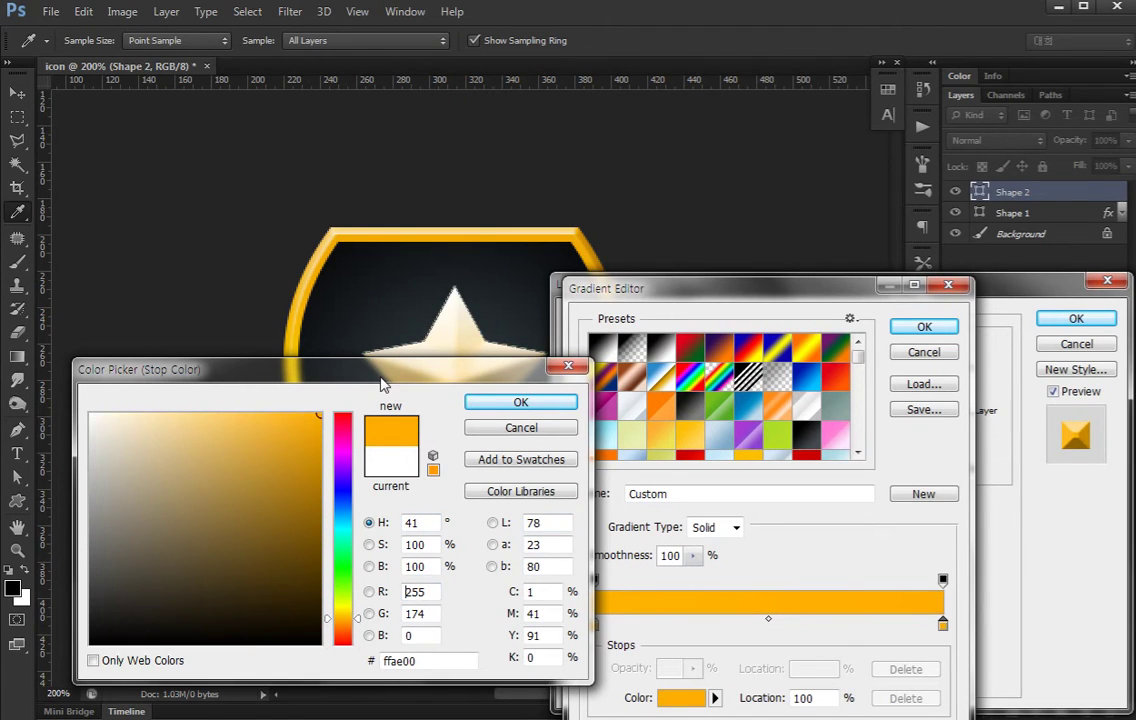
left_click(508, 405)
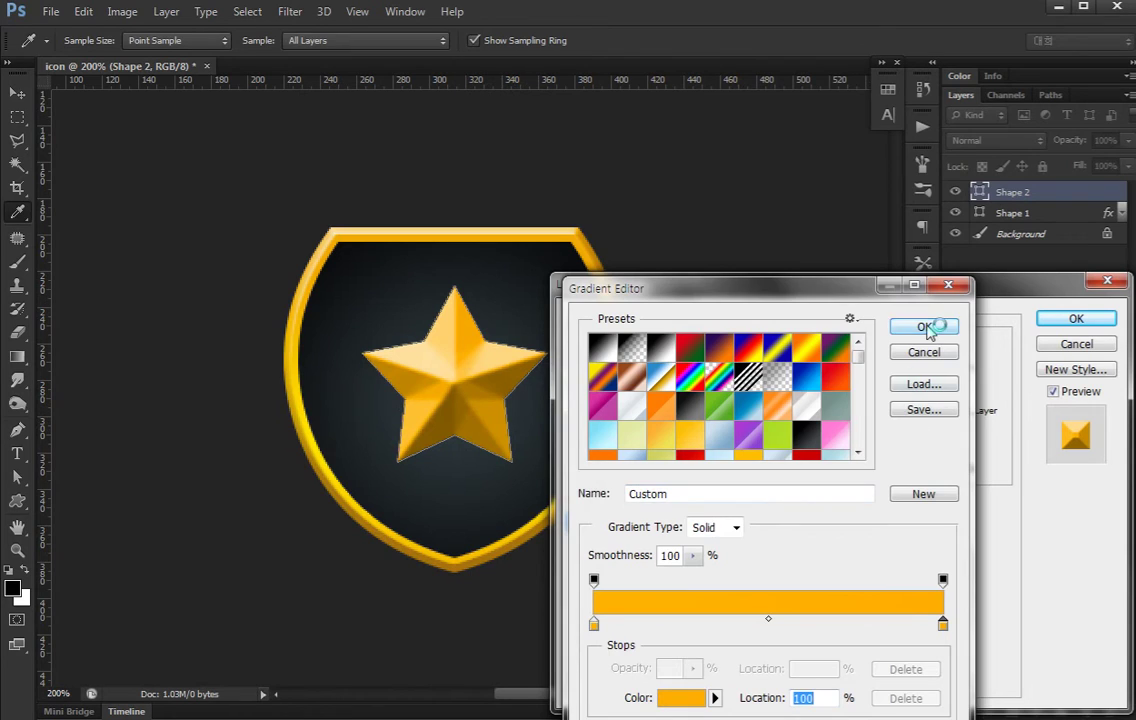
left_click(924, 326)
Darken the gradient's left stop to gold eda200.
left_click(845, 388)
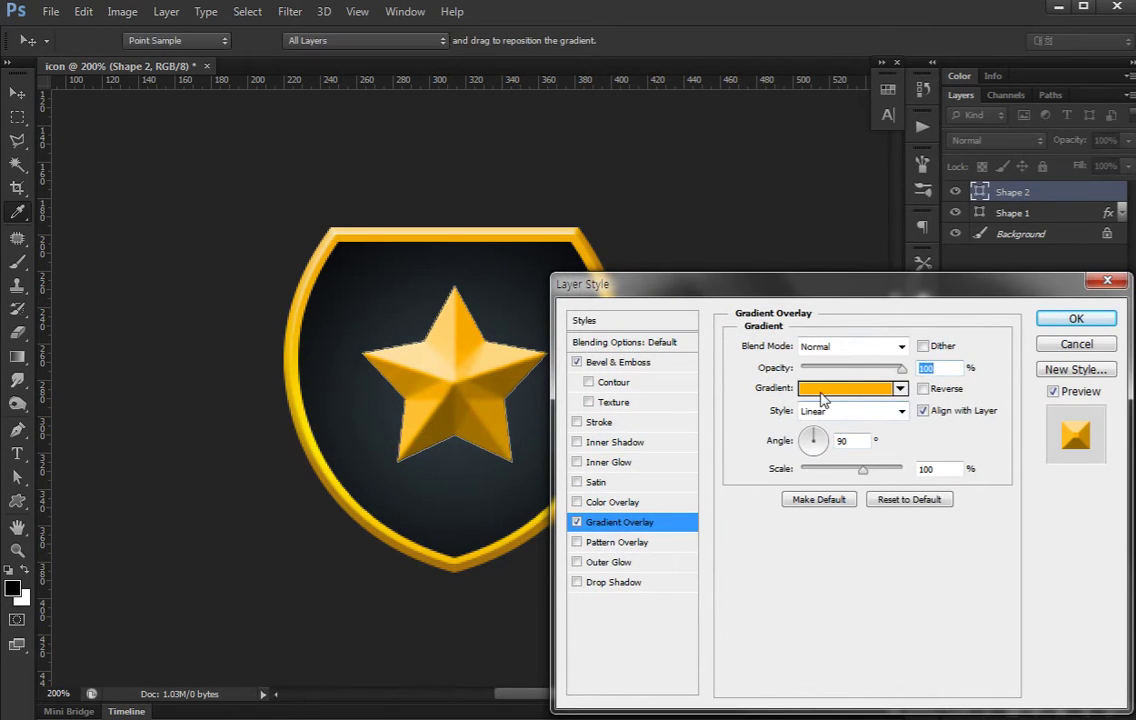
double_click(594, 625)
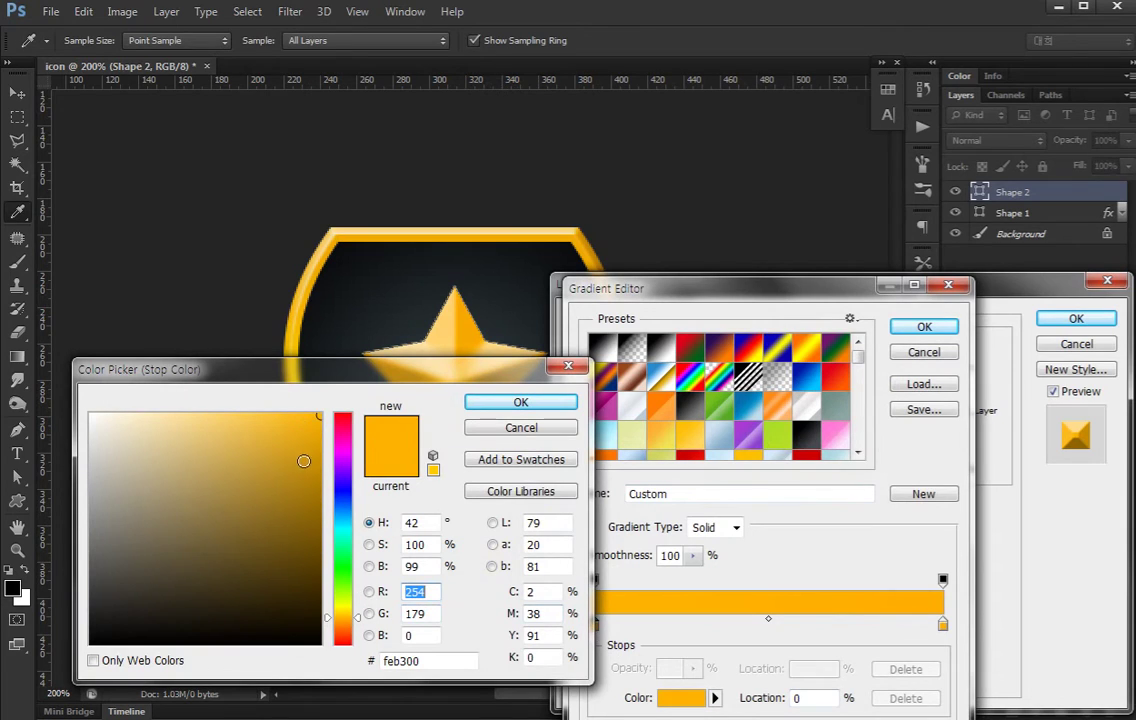
left_click(322, 459)
left_click_drag(318, 456, 320, 428)
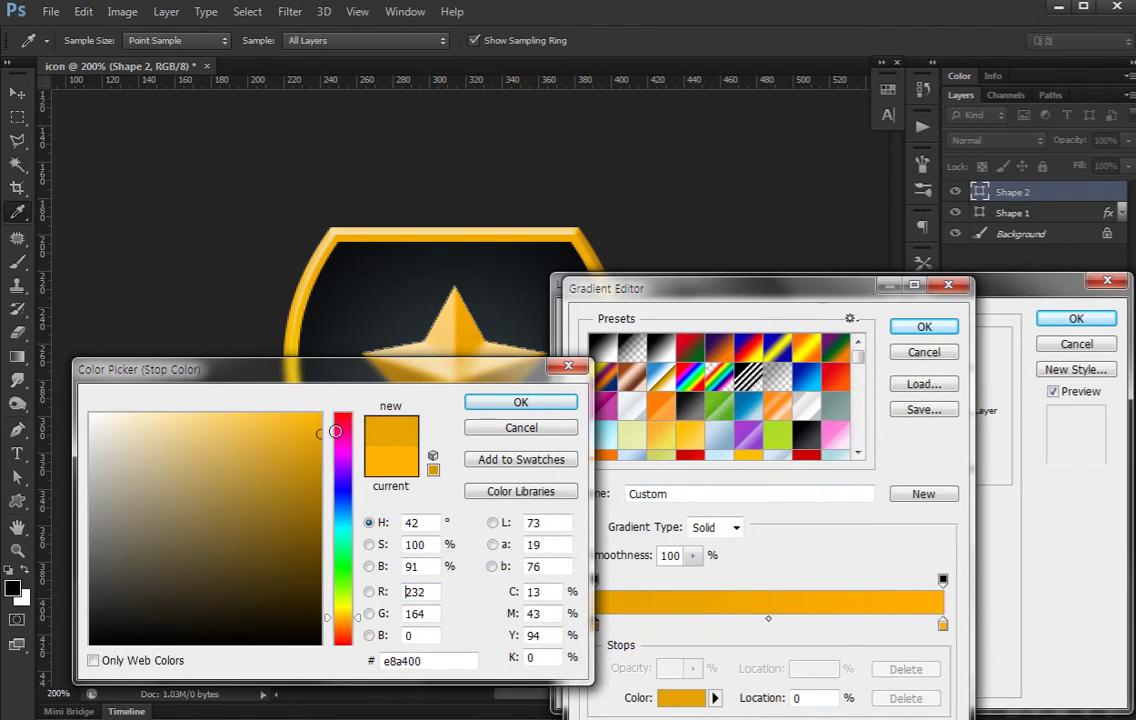
left_click(350, 612)
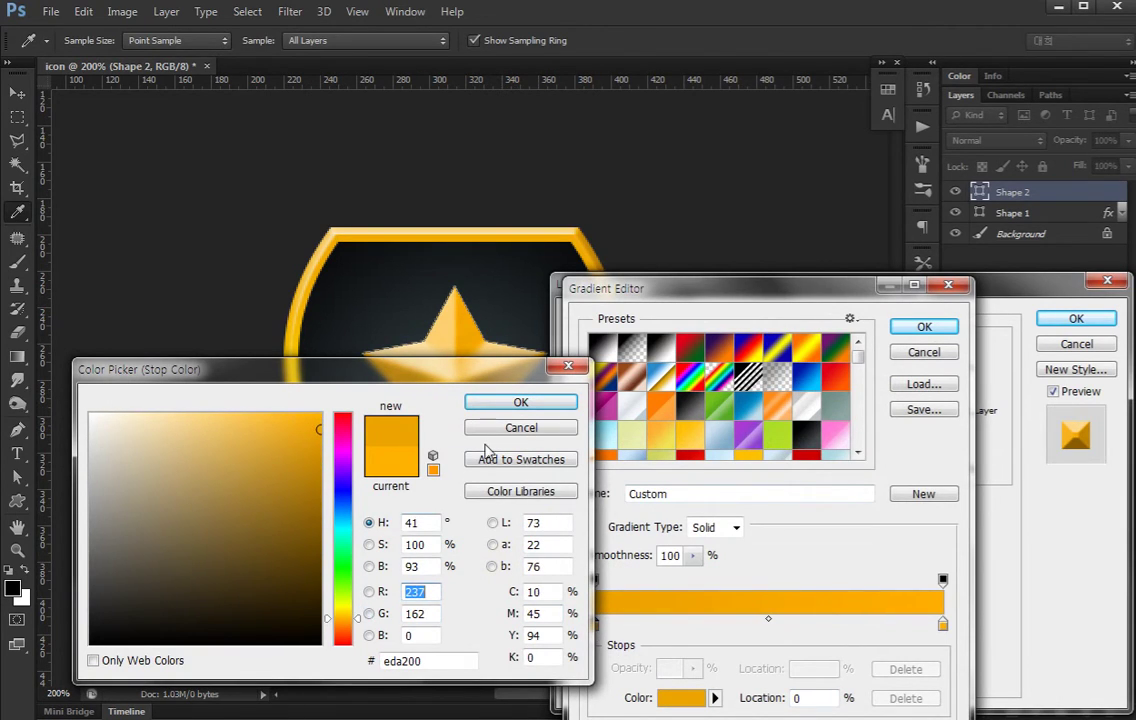
left_click(518, 401)
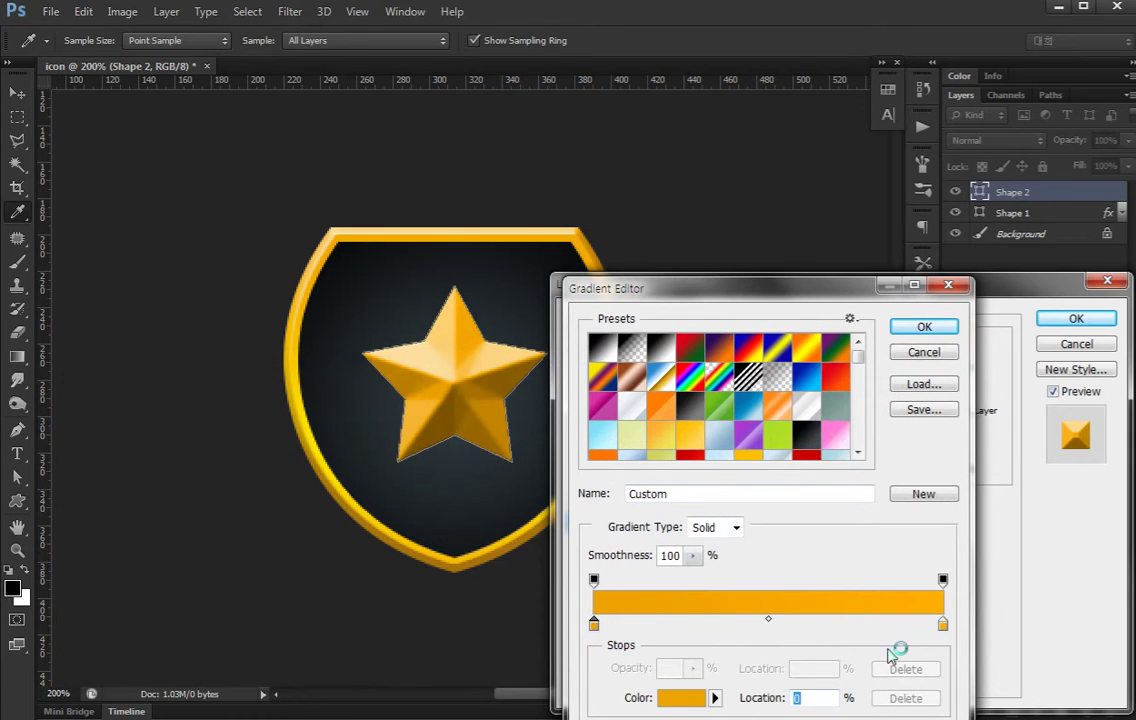
Change the right stop to bright yellow ffde00 and apply the gradient.
double_click(943, 624)
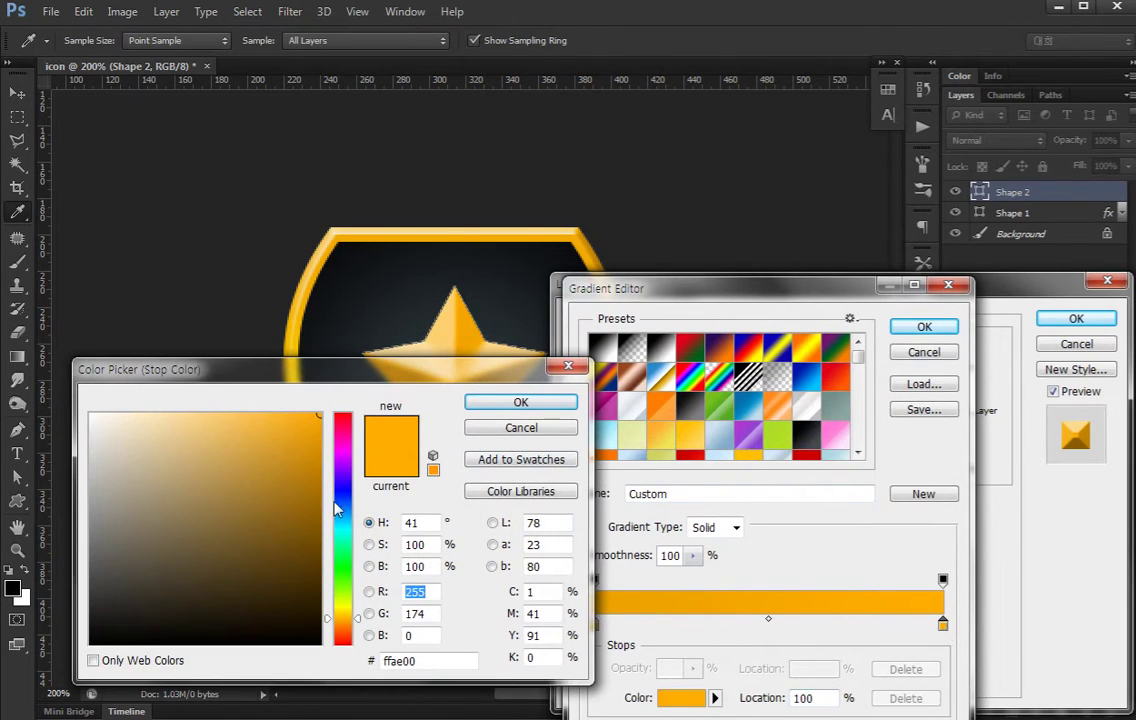
left_click_drag(353, 620, 355, 610)
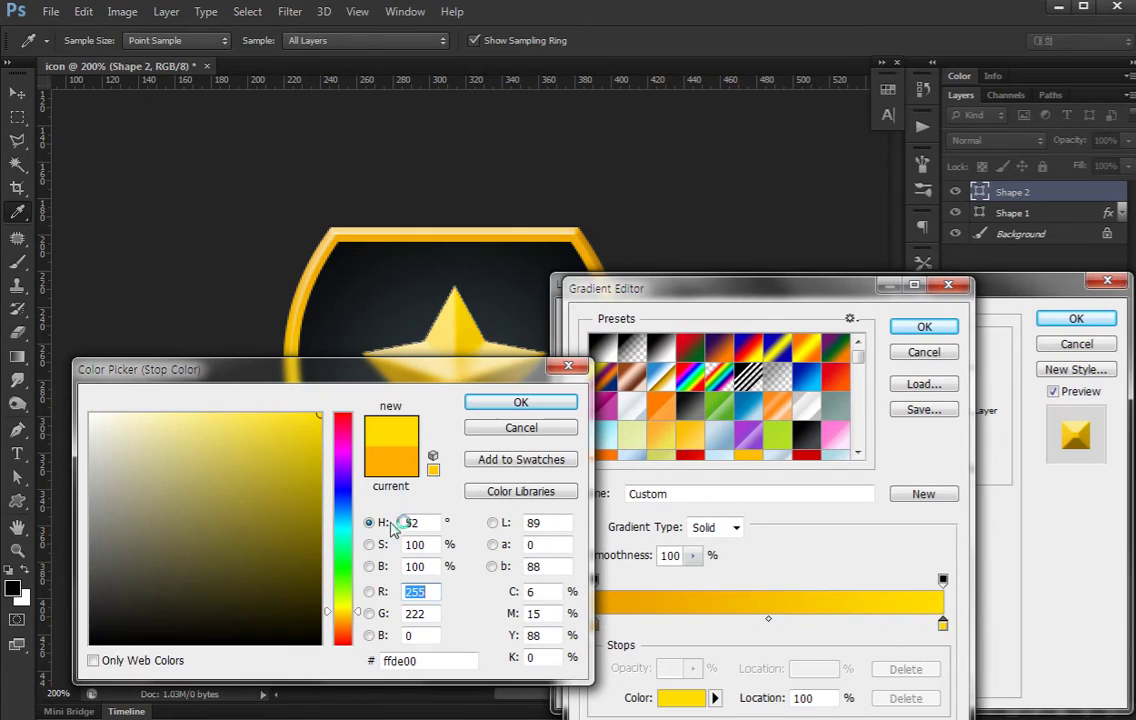
left_click(494, 403)
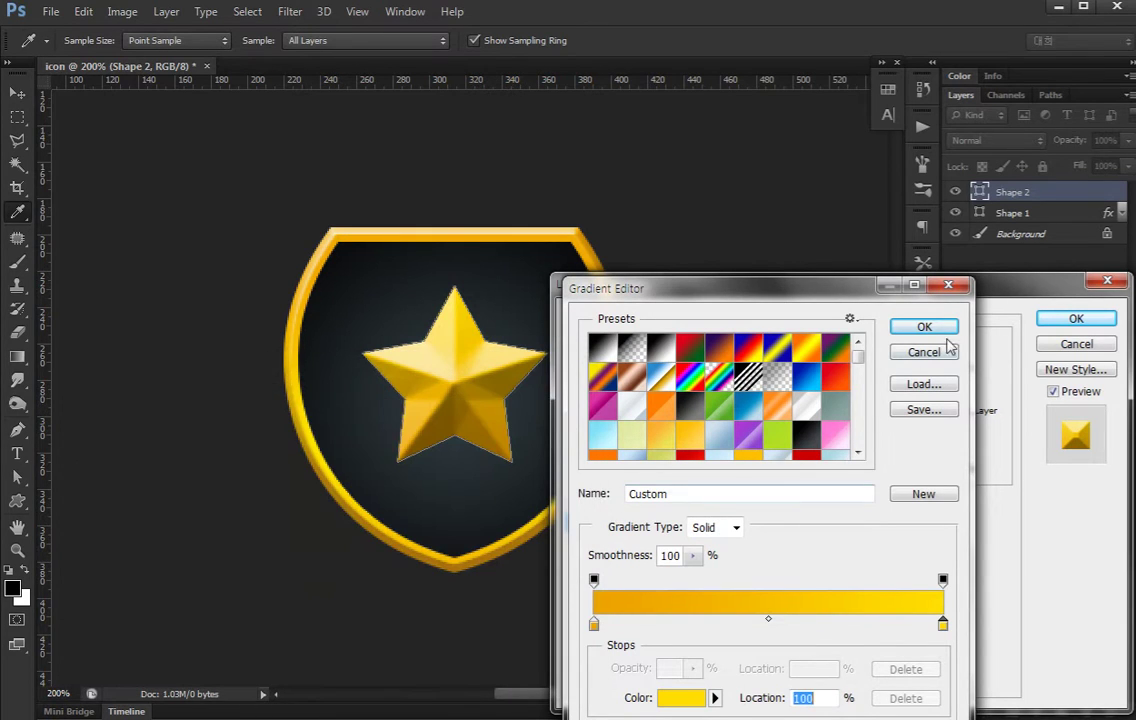
left_click(924, 327)
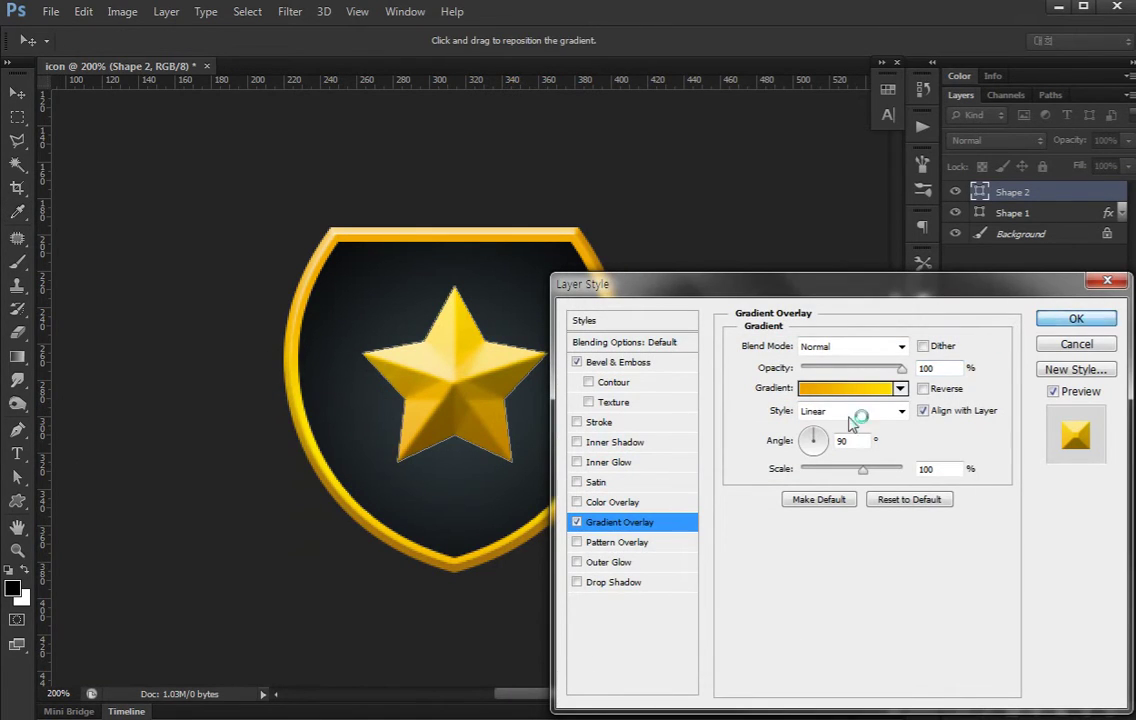
Refine the star's bevel to soften 0, size 35 px, with slightly more depth.
left_click(610, 362)
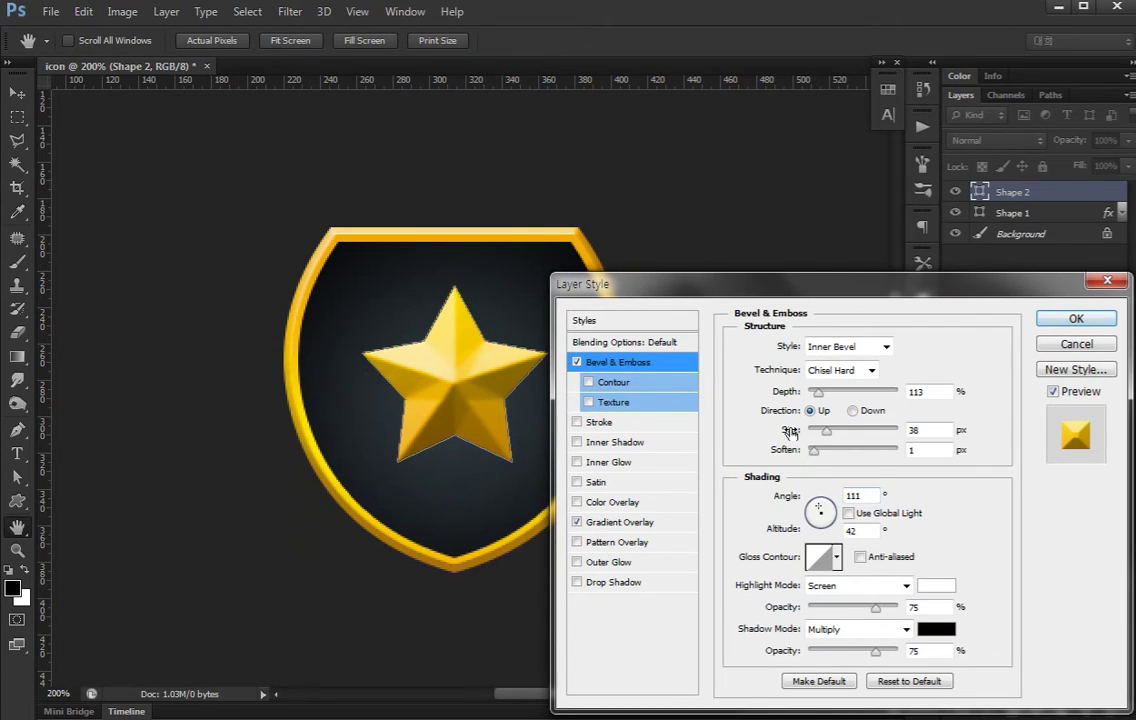
left_click(923, 452)
key("Down")
left_click(937, 430)
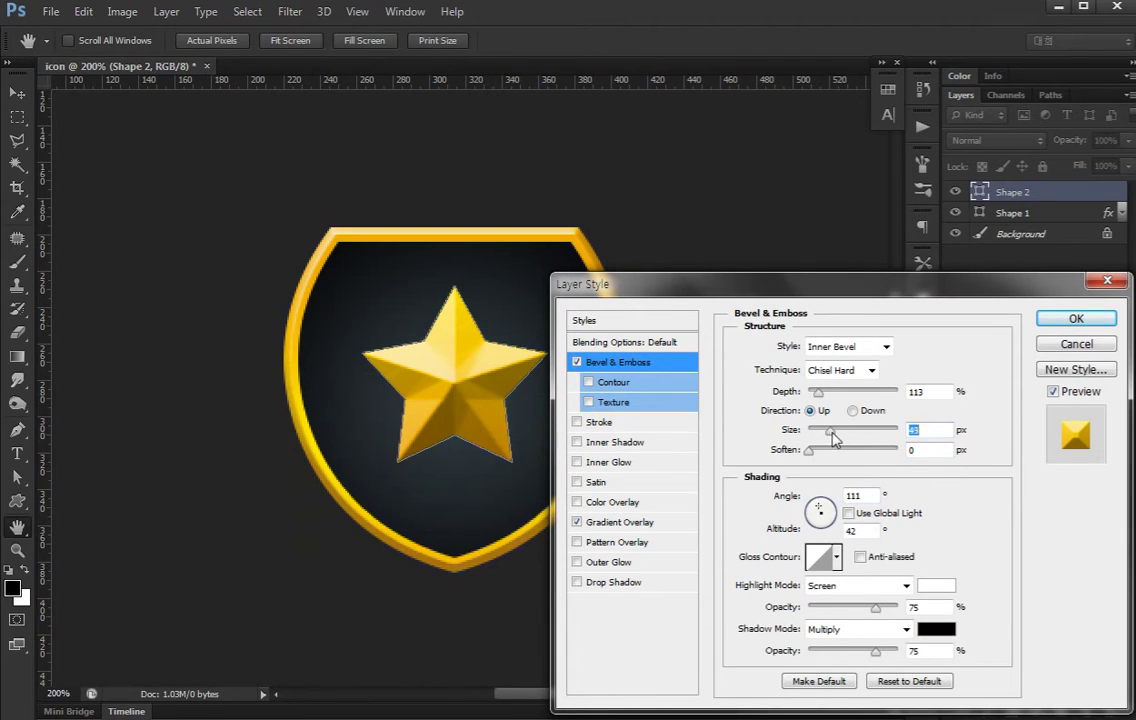
key("Down")
key("Down")
key("Down")
left_click_drag(820, 397, 820, 398)
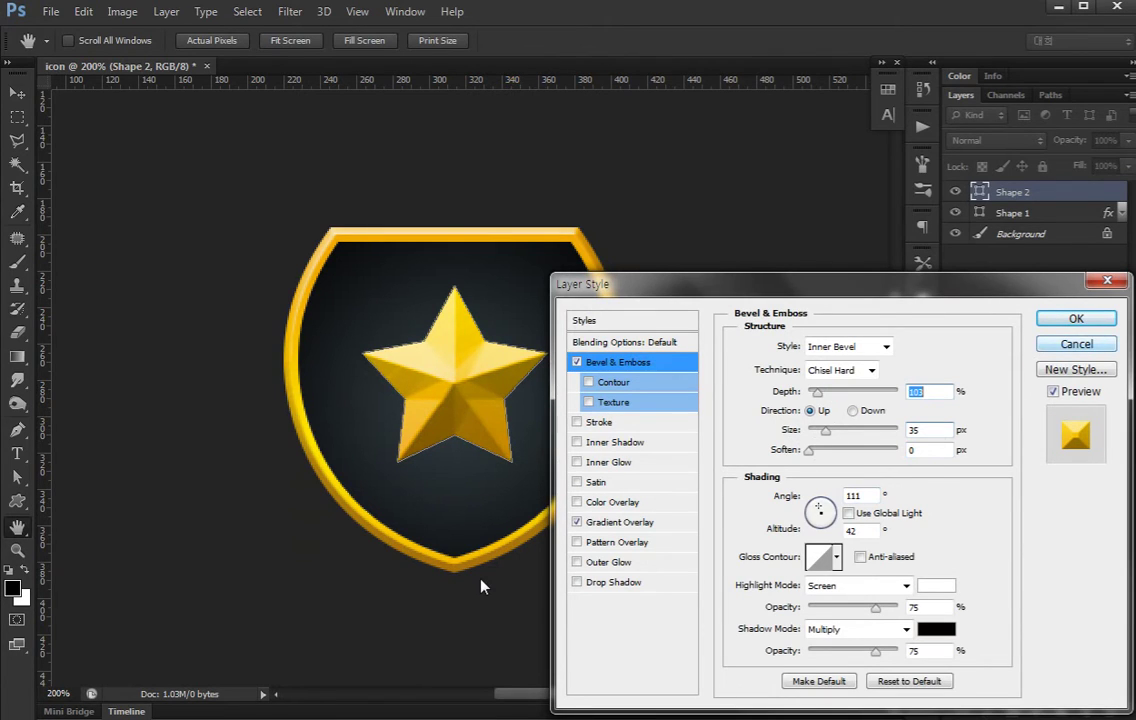
Add a drop shadow to the star with a 21 px size and 0 distance.
left_click(578, 582)
left_click(622, 583)
left_click_drag(810, 466, 814, 467)
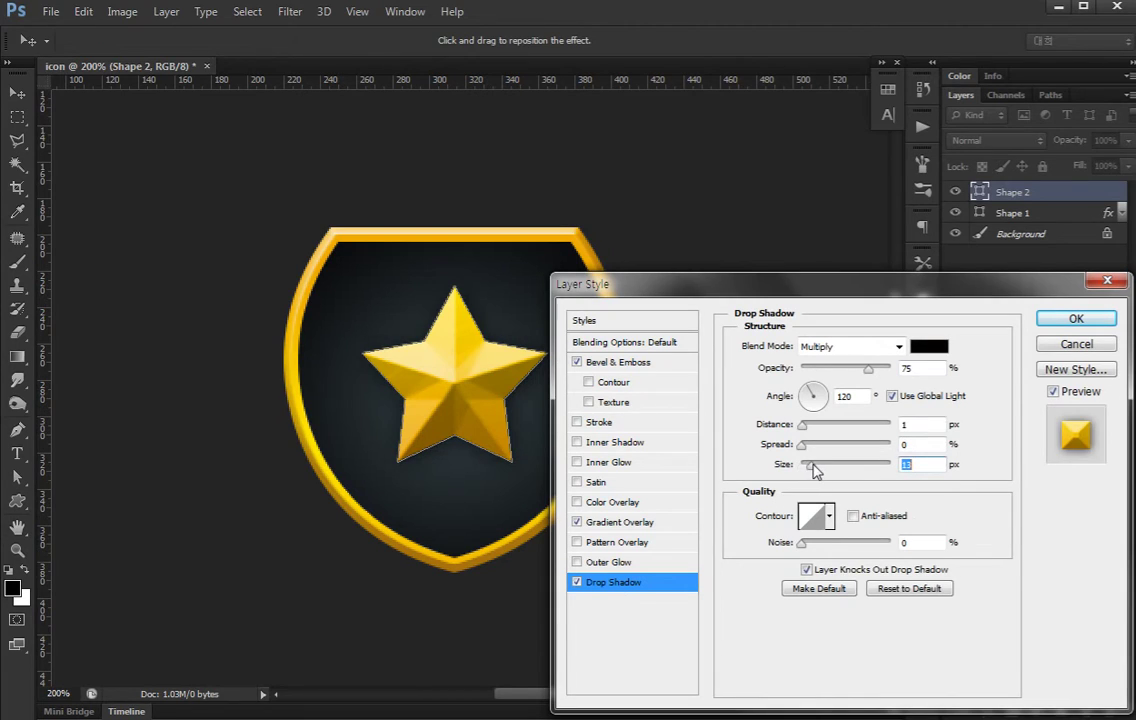
double_click(925, 424)
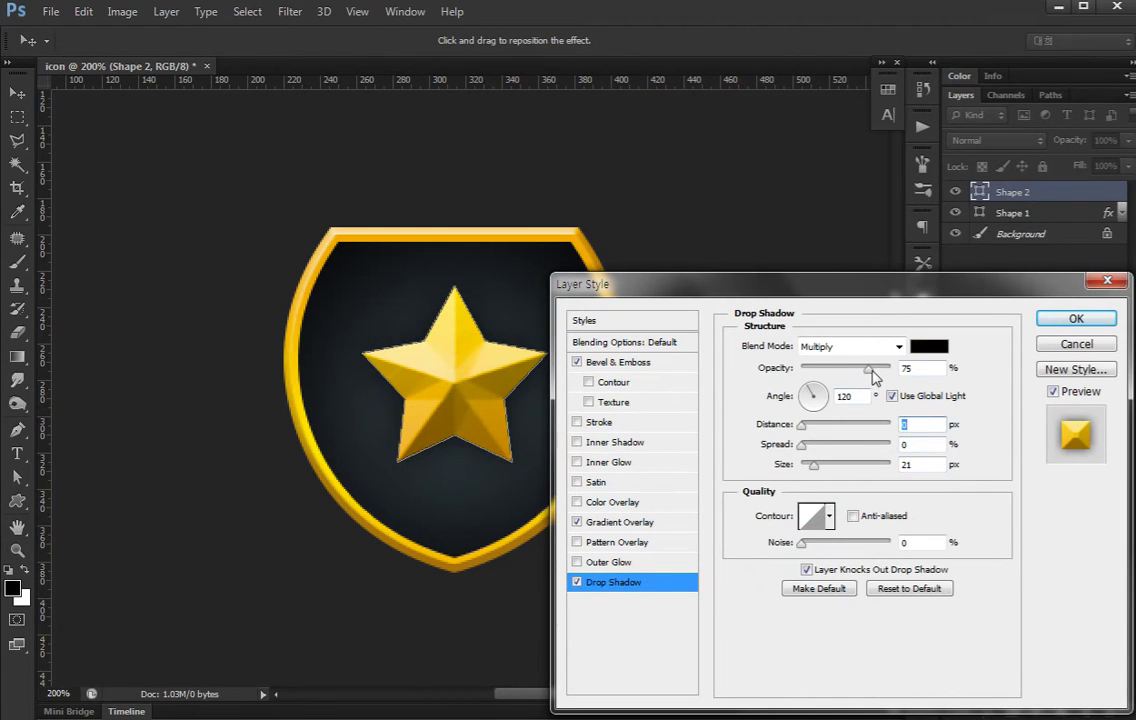
left_click(1076, 318)
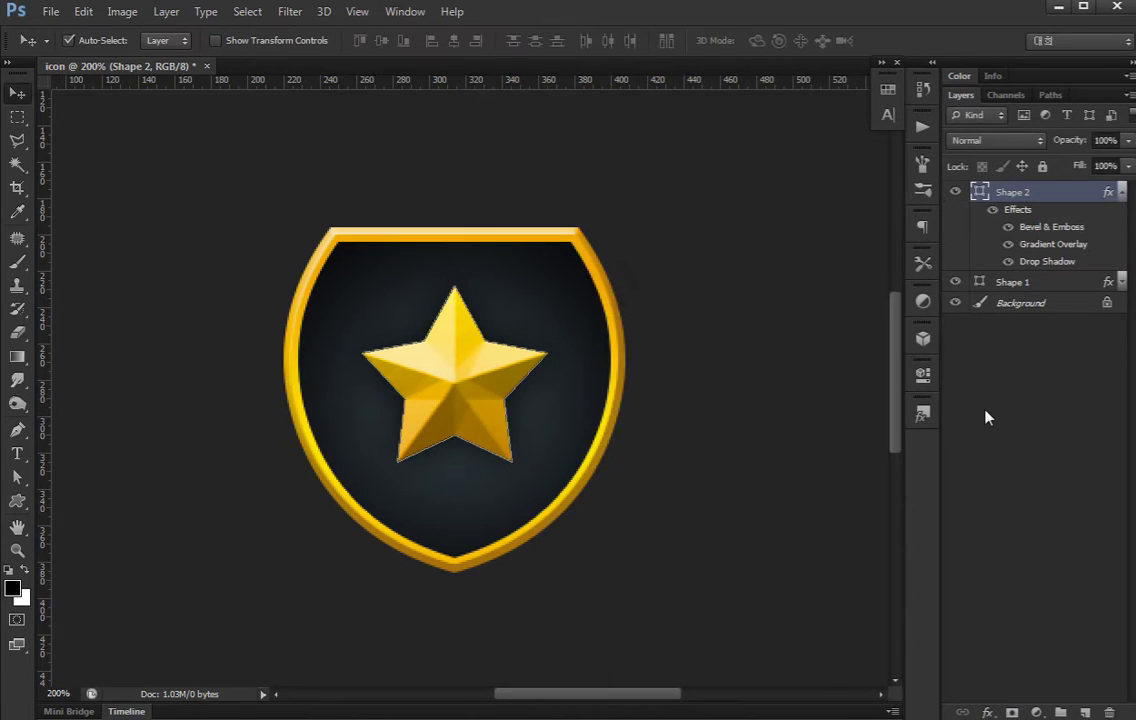
left_click(985, 417)
key("ctrl+minus")
key("ctrl+minus")
key("ctrl+plus")
key("ctrl+plus")
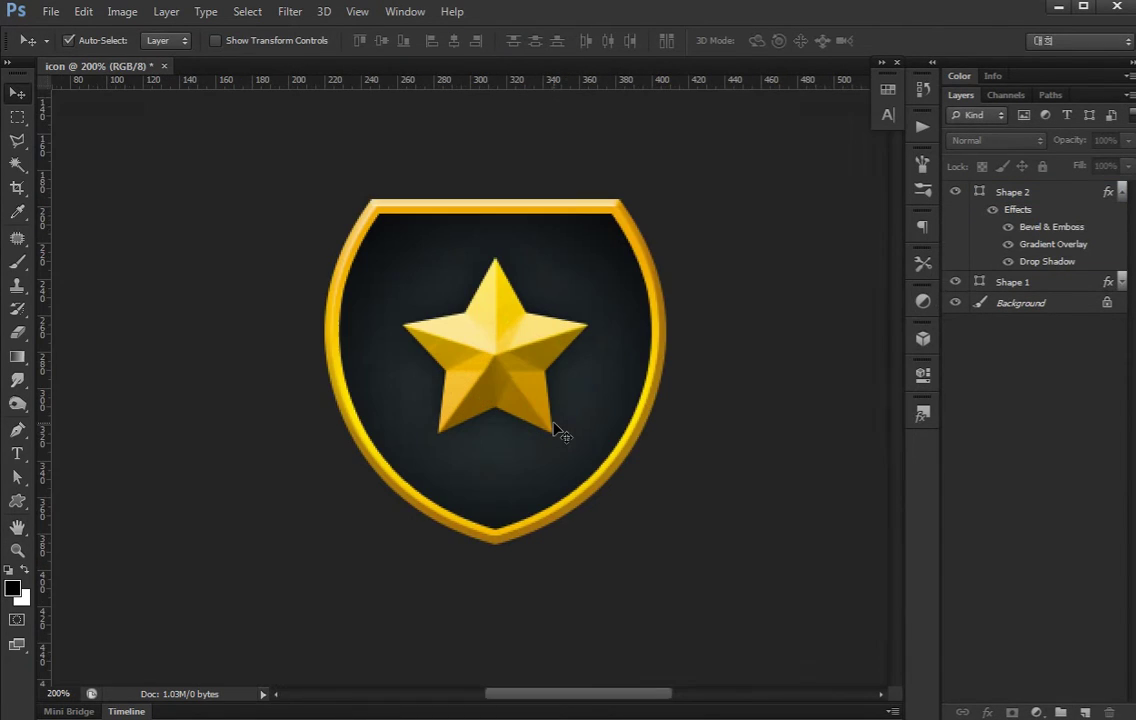
left_click(578, 350)
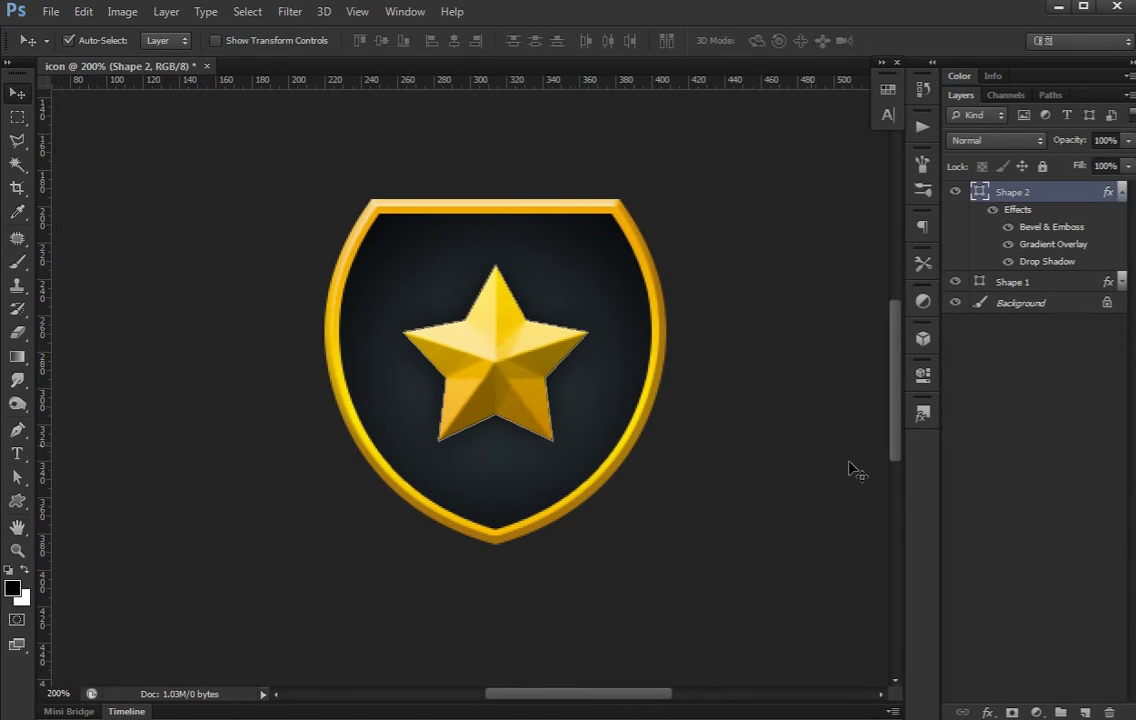
left_click(1000, 470)
left_click_drag(464, 322, 423, 380)
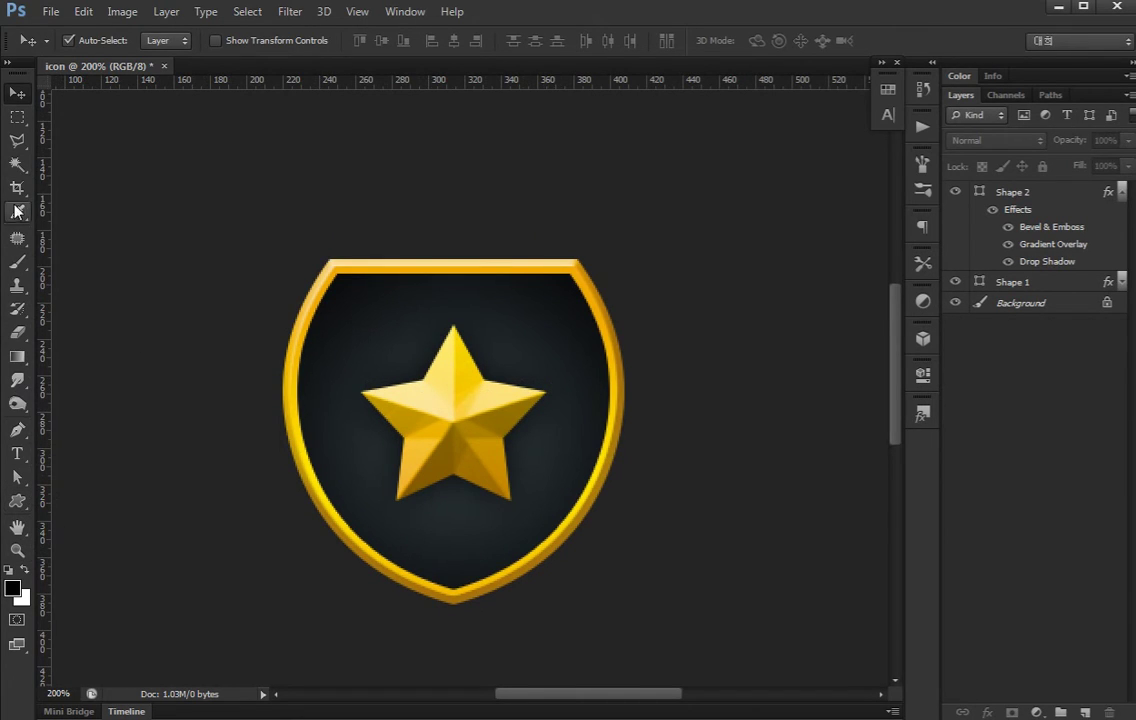
Draw a black curved leaf path with the Pen tool from the shield's top-right corner.
key("p")
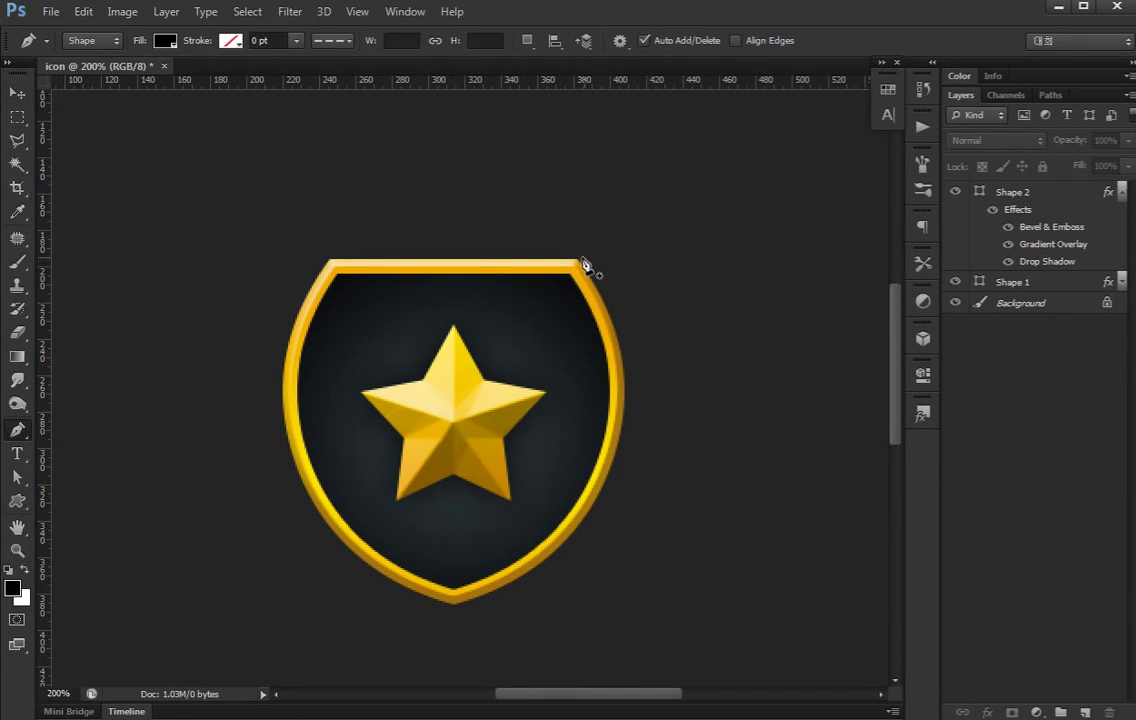
left_click(552, 277)
mouse_move(613, 183)
left_mouse_down()
mouse_move(677, 162)
mouse_move(680, 177)
left_mouse_up()
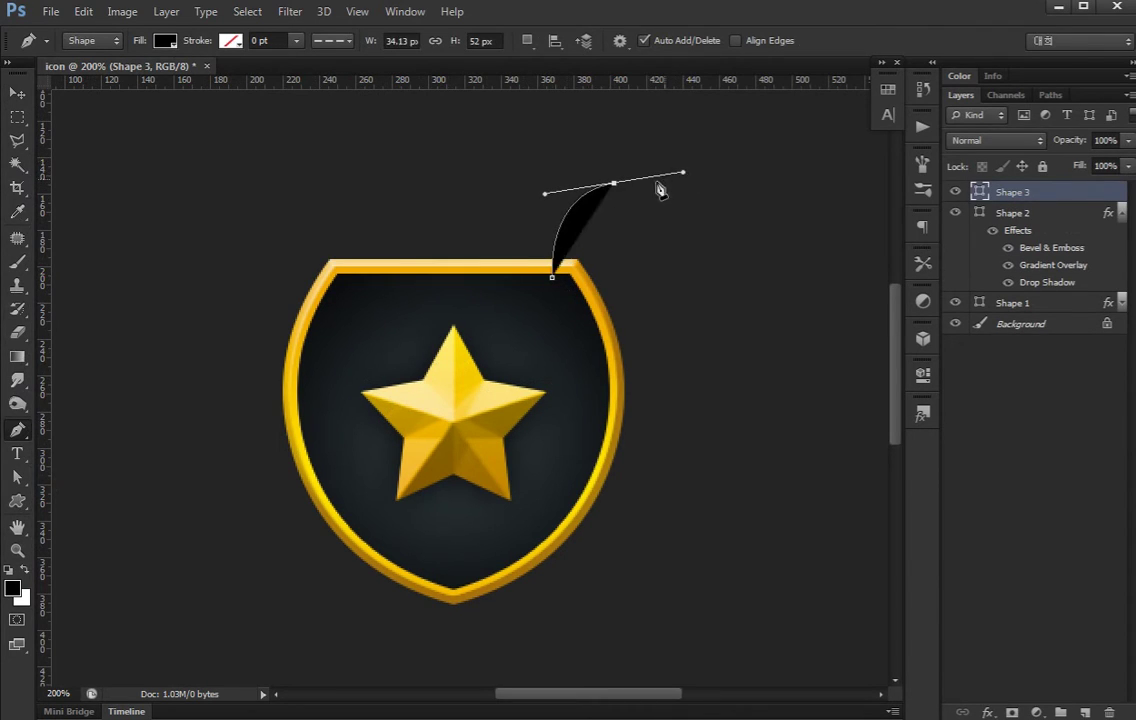
left_click(613, 183, "alt")
left_click_drag(553, 280, 480, 318)
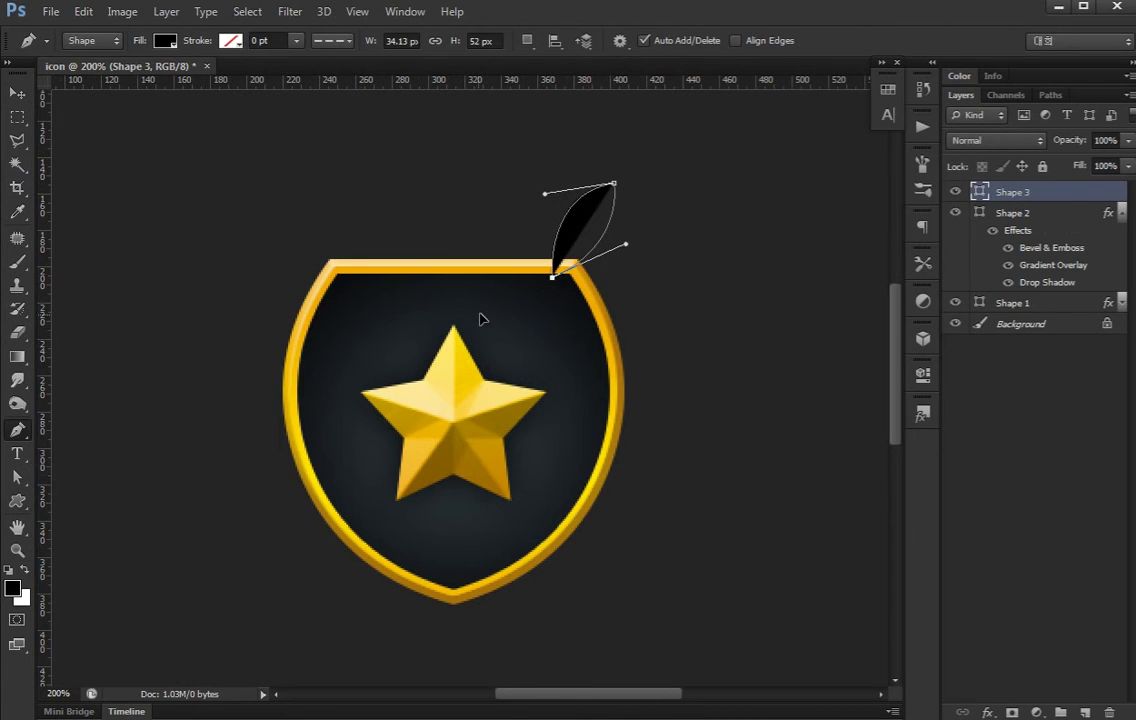
key("Return")
key("a")
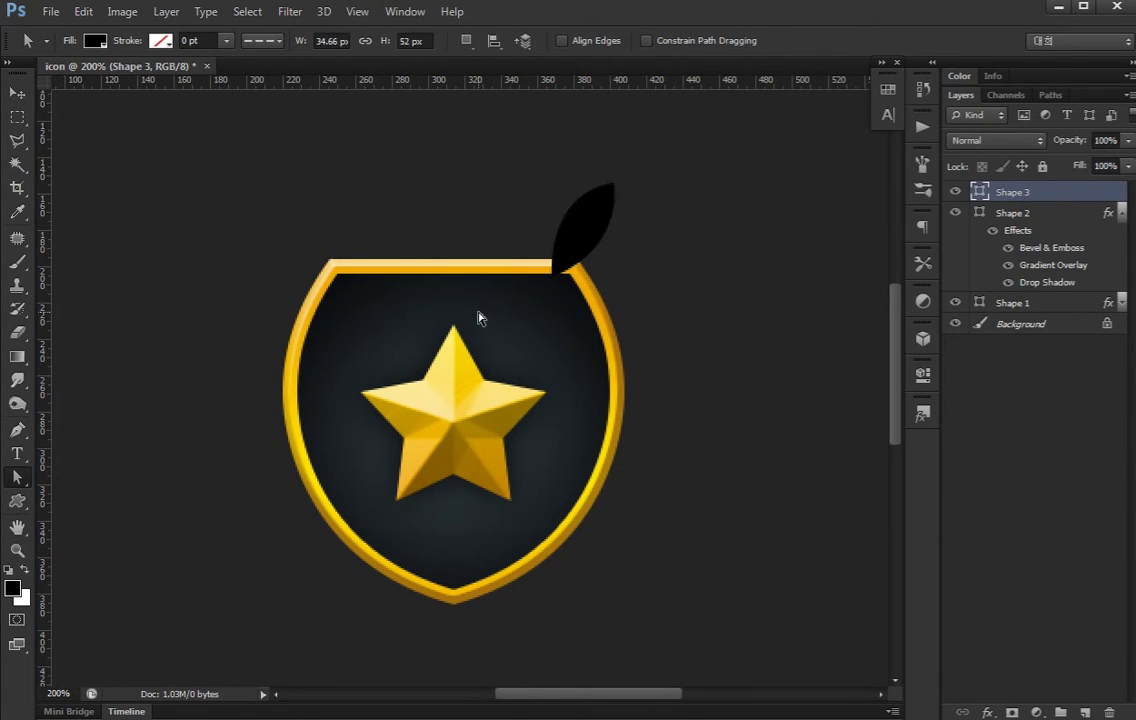
key("v")
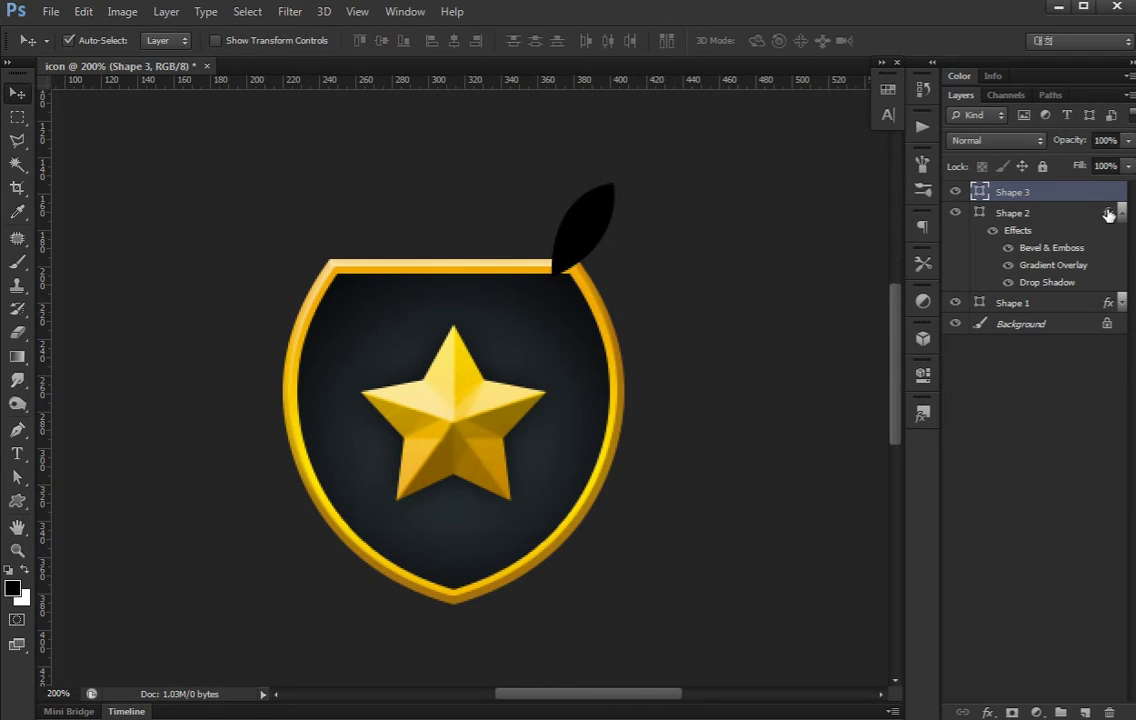
left_click(1121, 213)
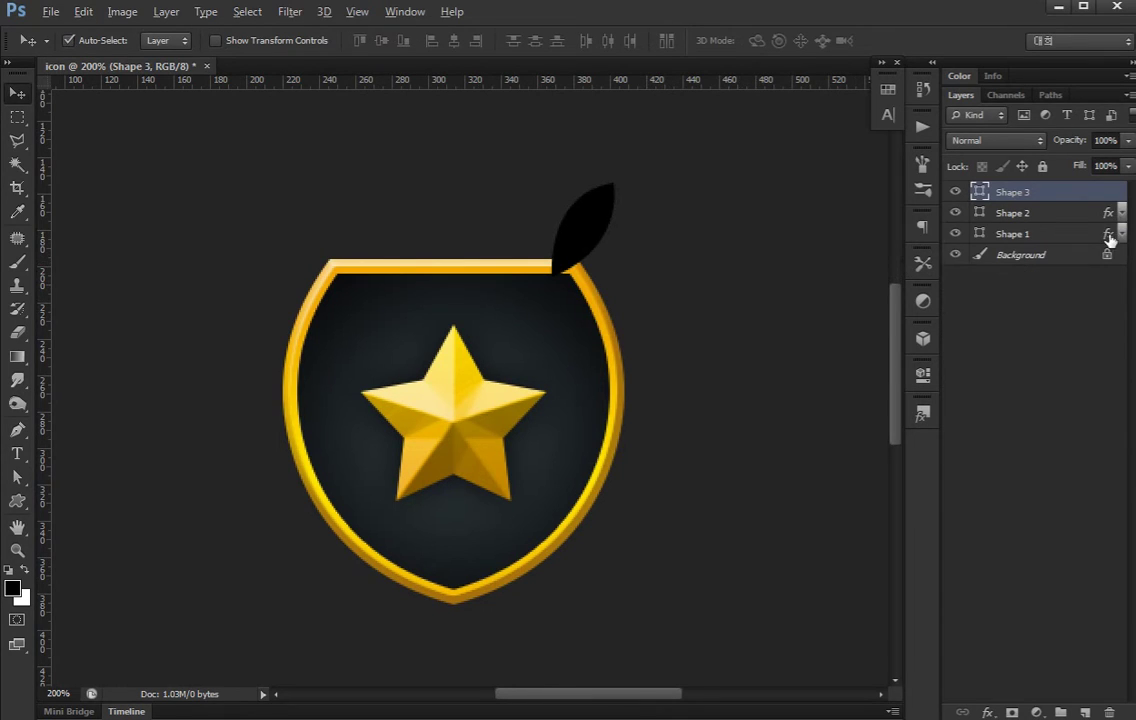
Copy Shape 1's gold effects onto the leaf and set its bevel size 16, soften 3.
left_click_drag(1108, 238, 1087, 200)
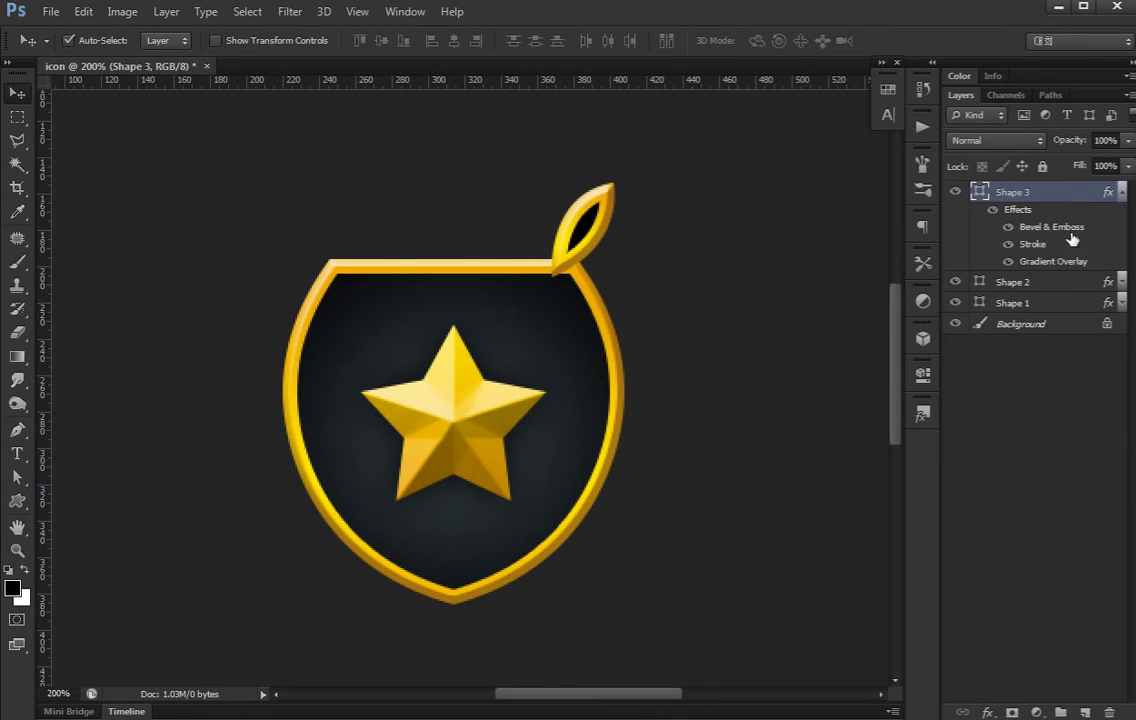
double_click(1087, 245)
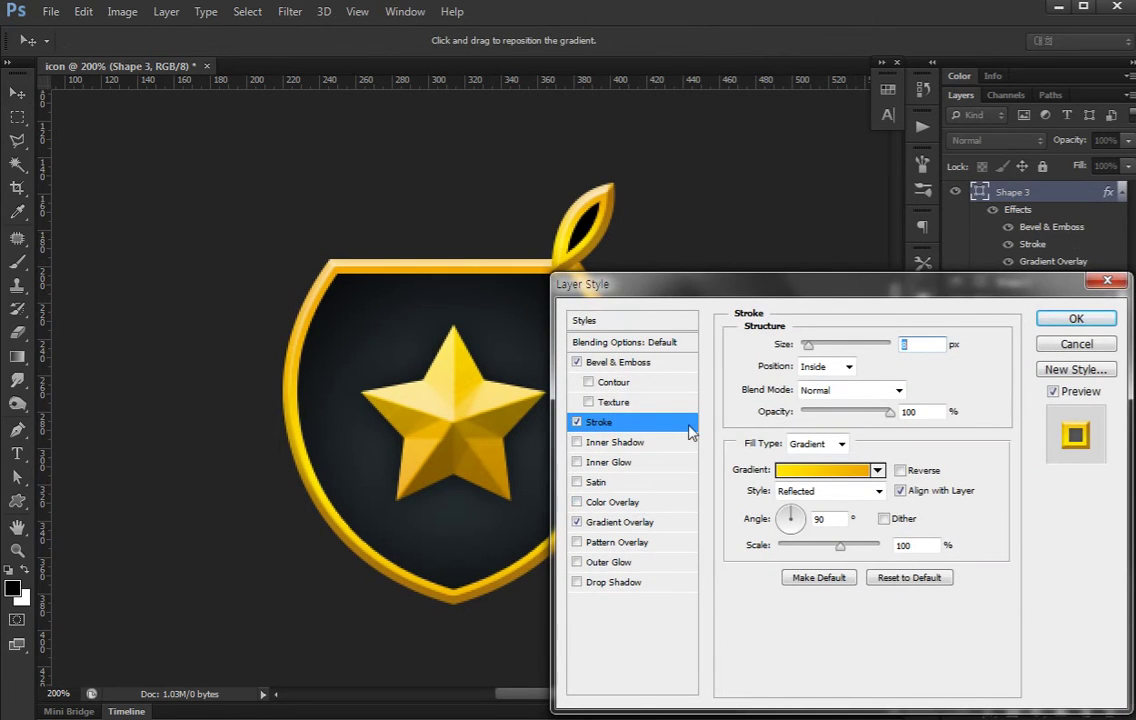
left_click(608, 365)
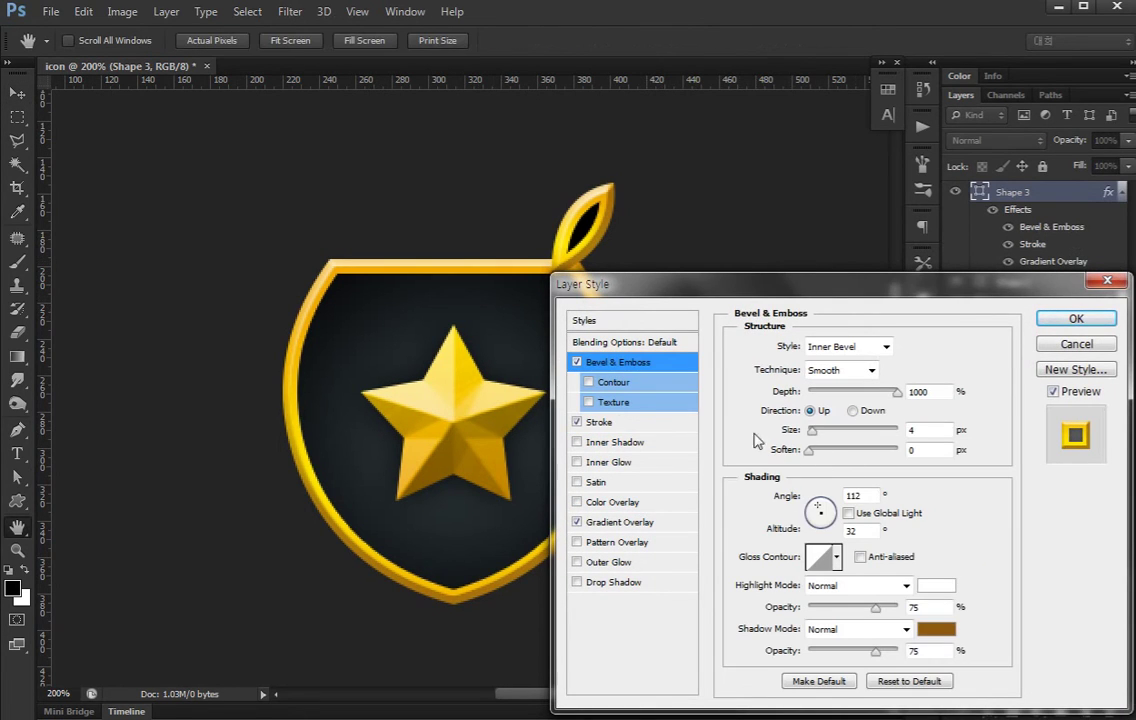
left_click_drag(816, 438, 818, 444)
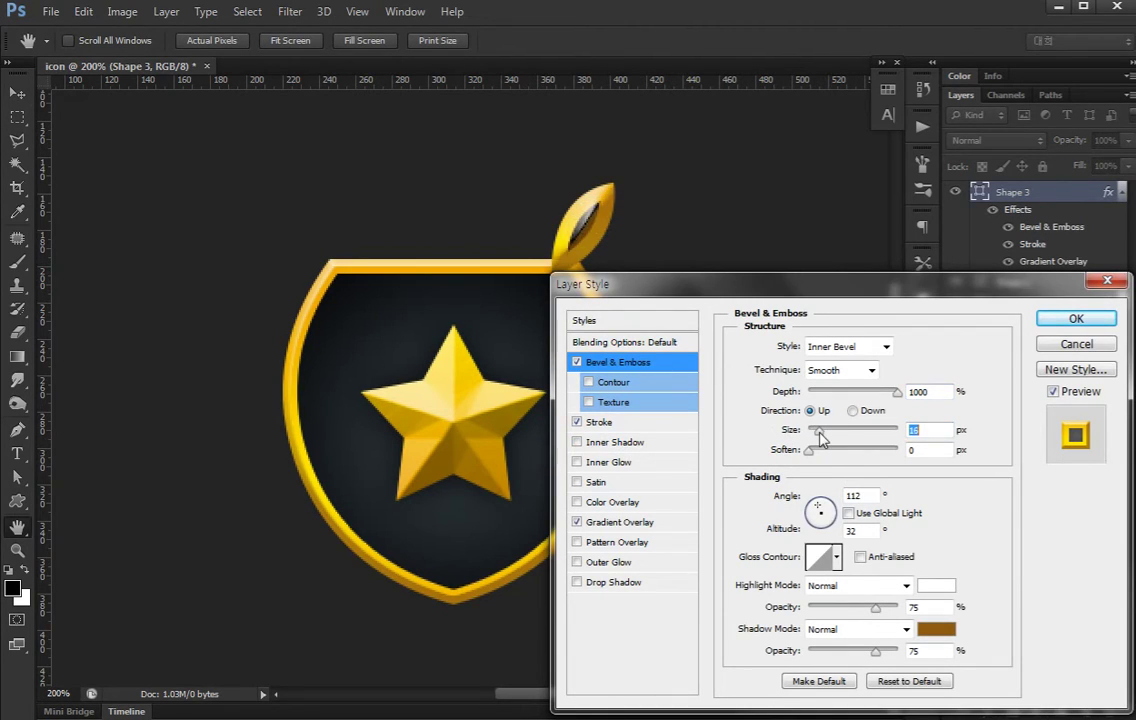
left_click(819, 452)
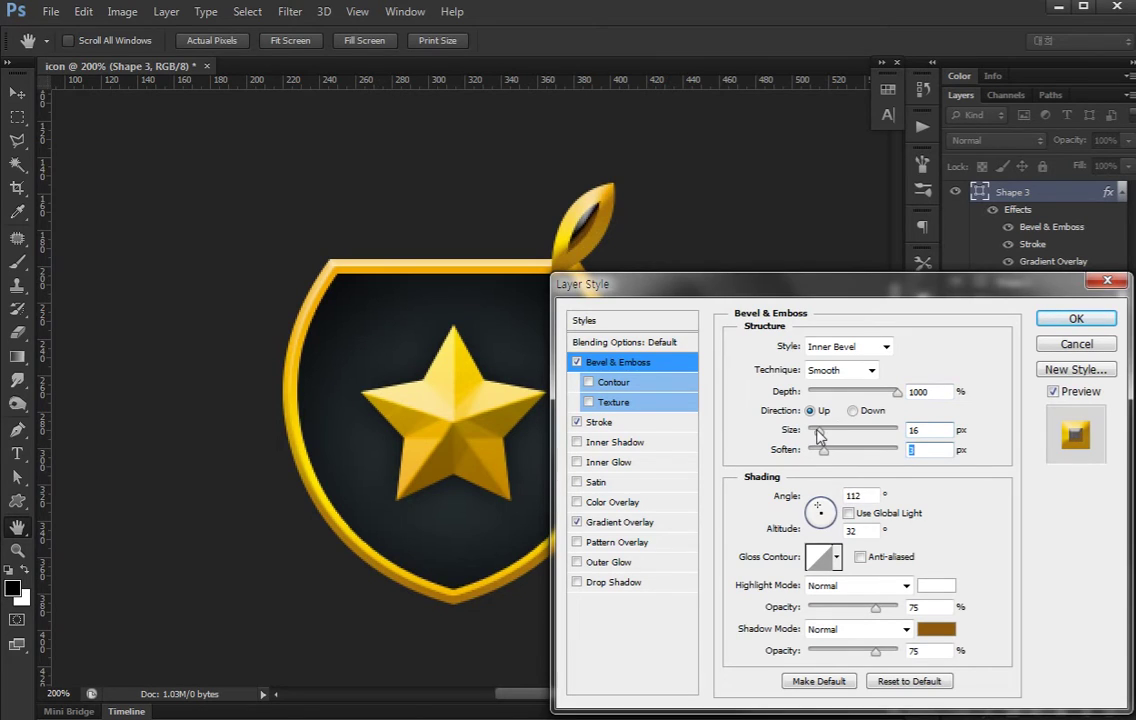
left_click(818, 431)
key("shift+Tab")
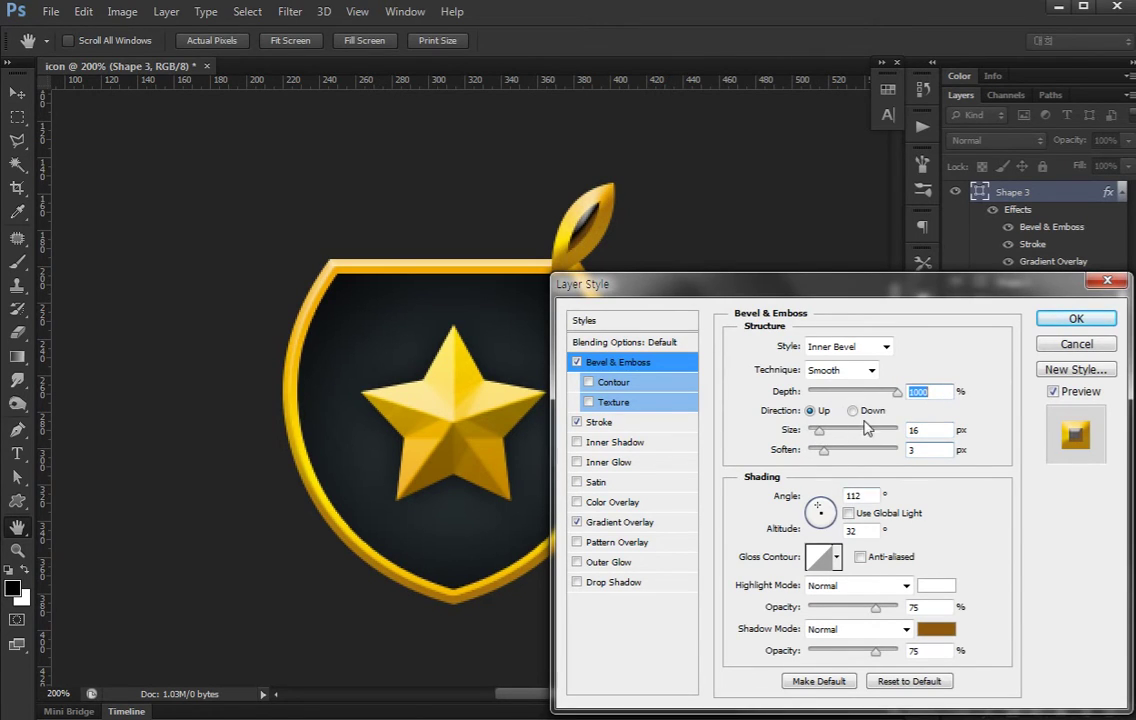
left_click(1076, 318)
Swap the leaf's Gradient Overlay for a yellow fde01c Color Overlay sampled from the leaf.
double_click(1047, 262)
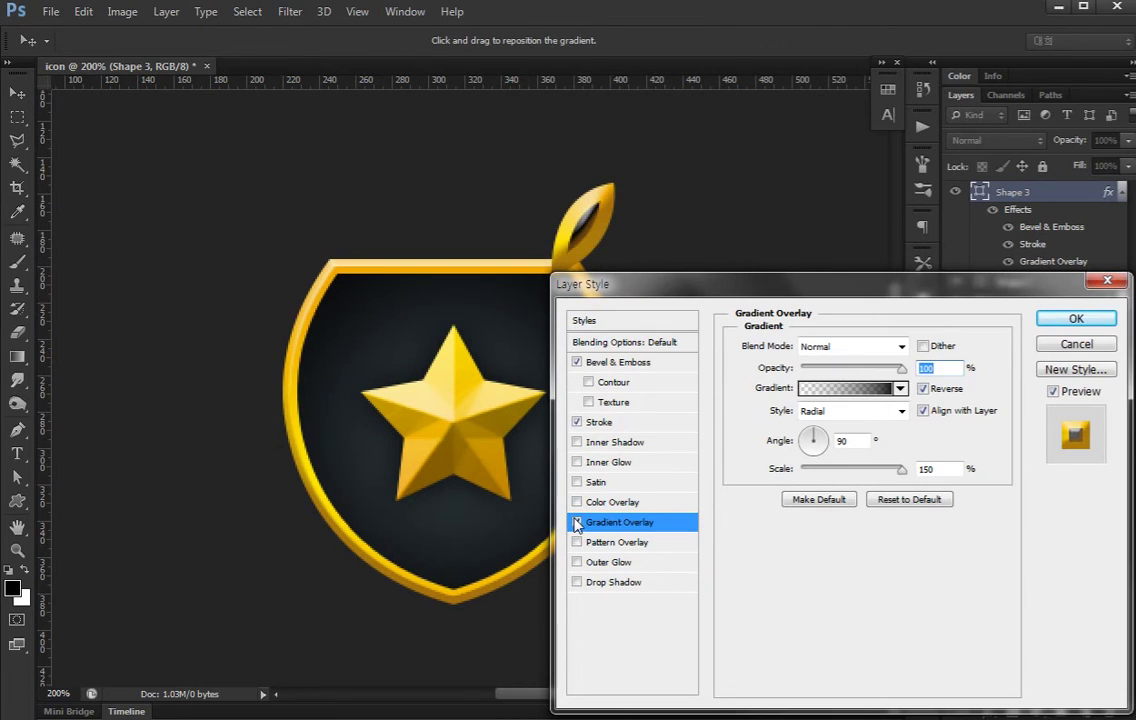
left_click(577, 522)
left_click(605, 502)
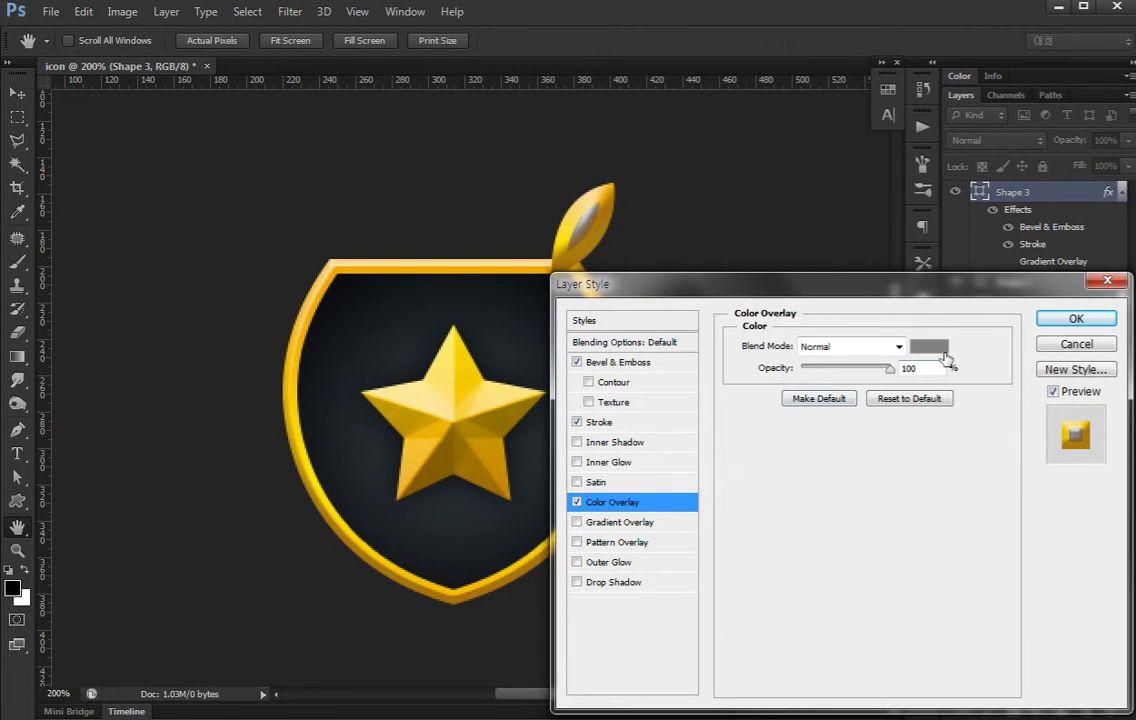
left_click(940, 350)
left_click(570, 226)
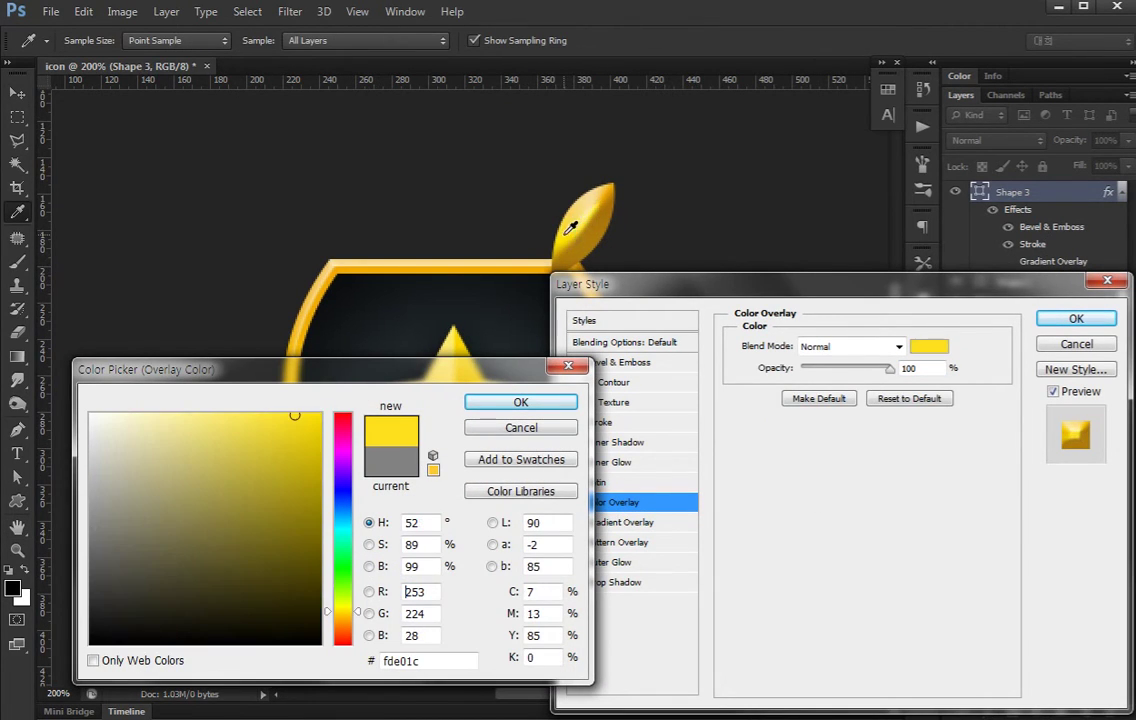
left_click(520, 401)
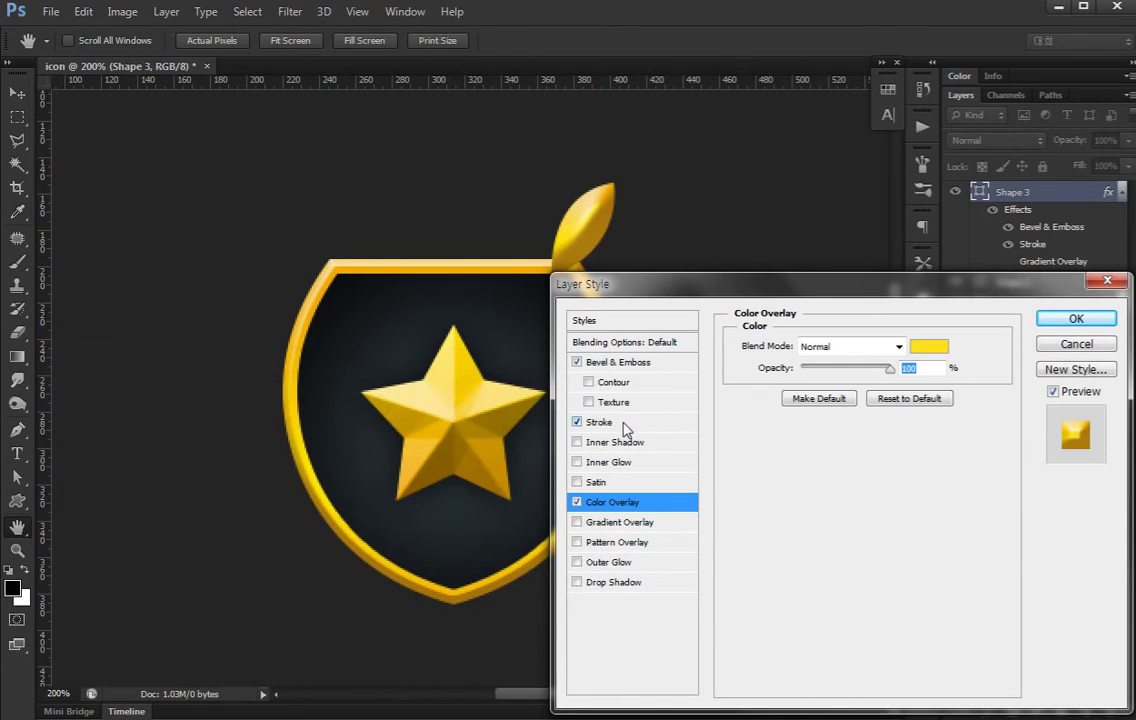
left_click(620, 364)
mouse_move(823, 437)
left_mouse_down()
mouse_move(806, 451)
mouse_move(821, 438)
left_mouse_up()
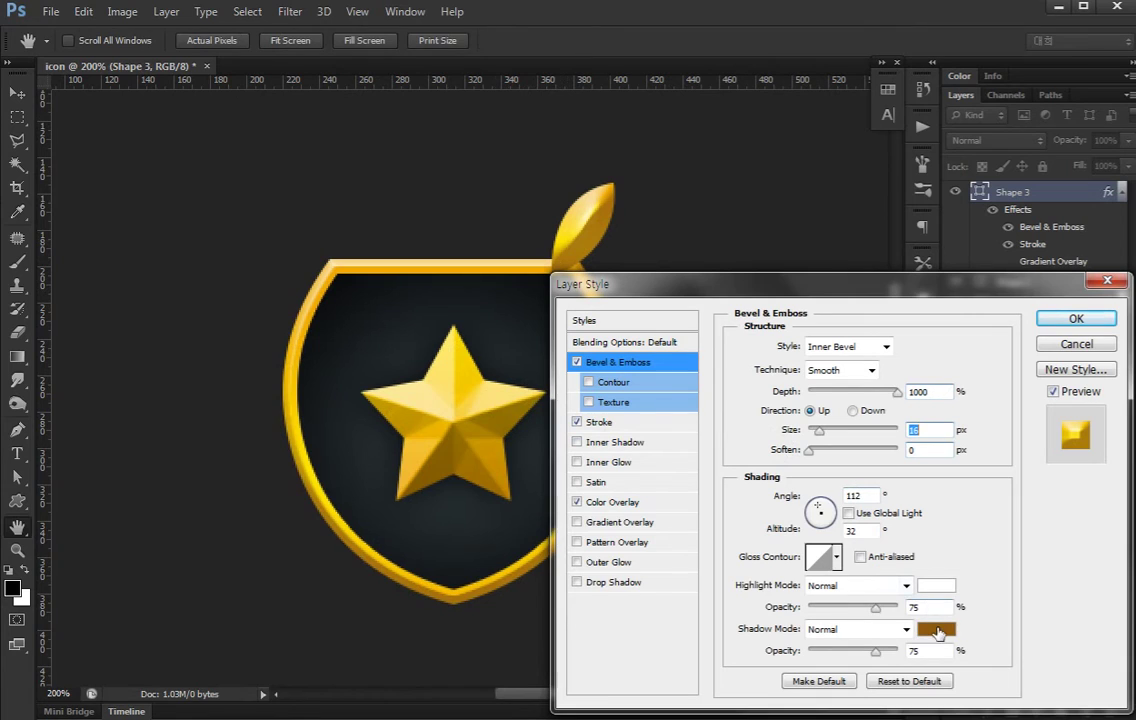
Change the leaf bevel's shadow colour from brown to golden yellow e2ad0d.
left_click(938, 630)
left_click(342, 610)
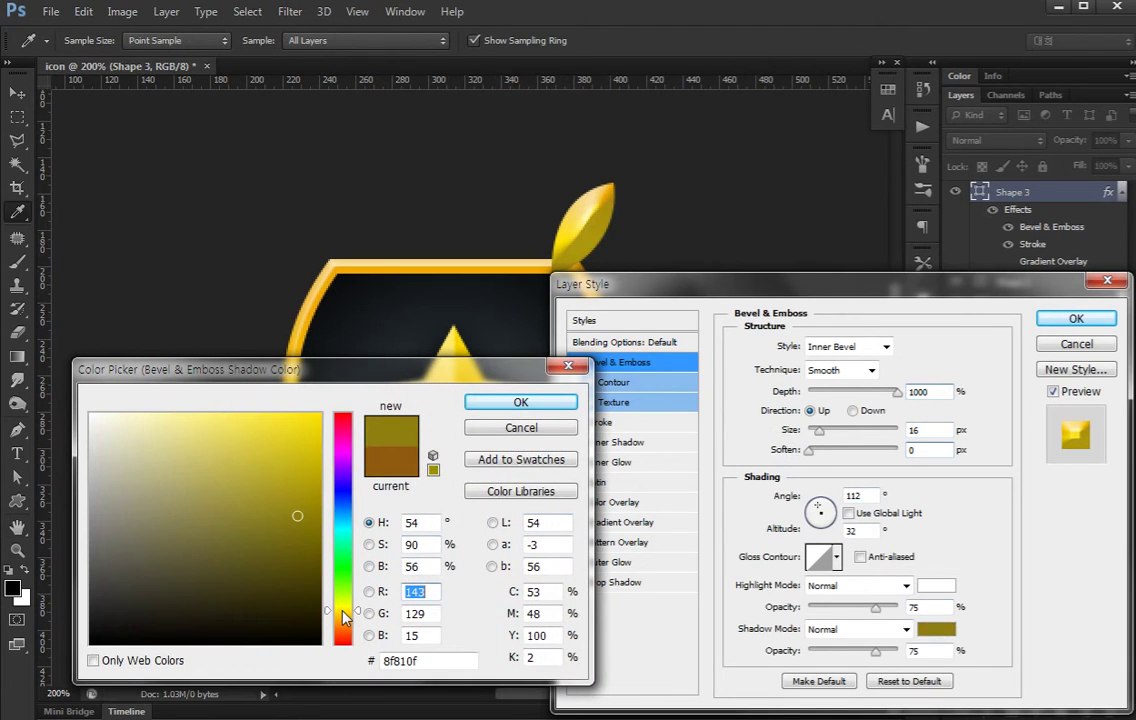
left_click_drag(350, 614, 350, 612)
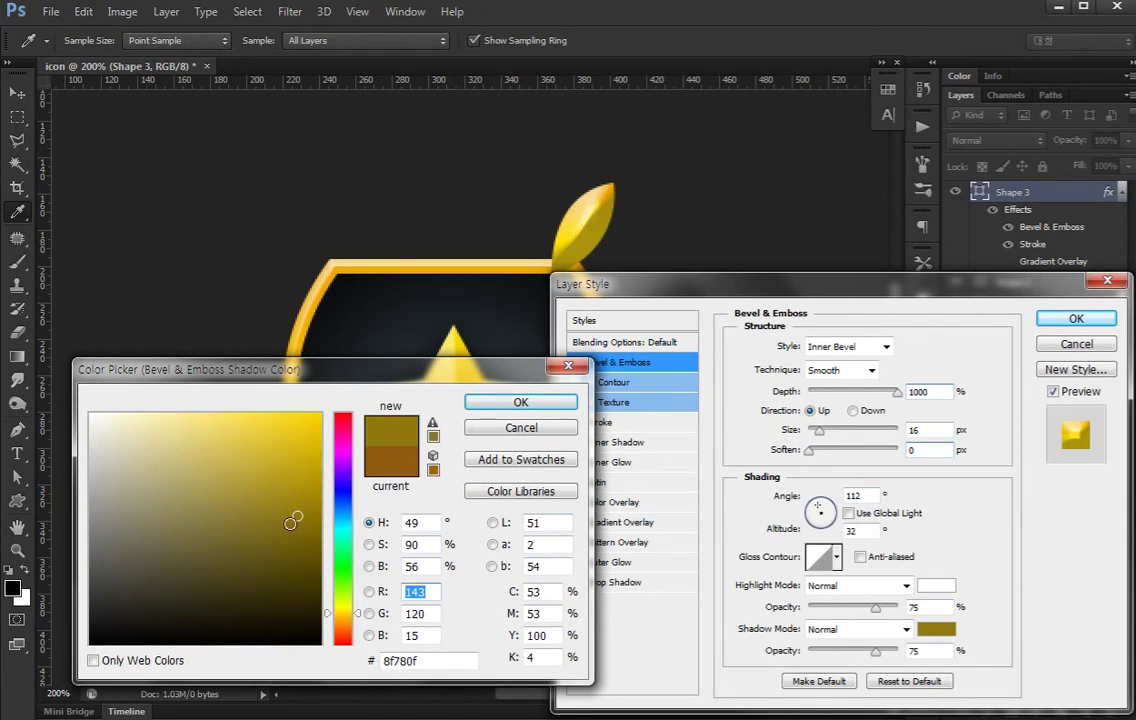
left_click_drag(297, 516, 388, 382)
left_click_drag(308, 429, 319, 419)
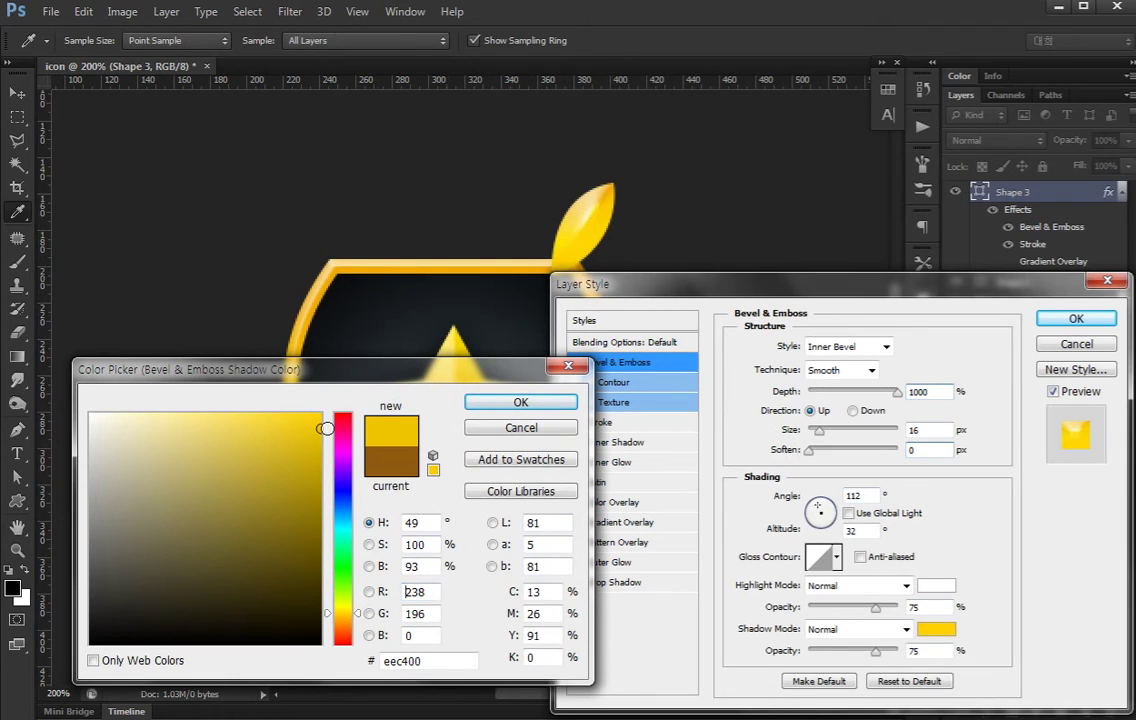
left_click_drag(358, 620, 358, 618)
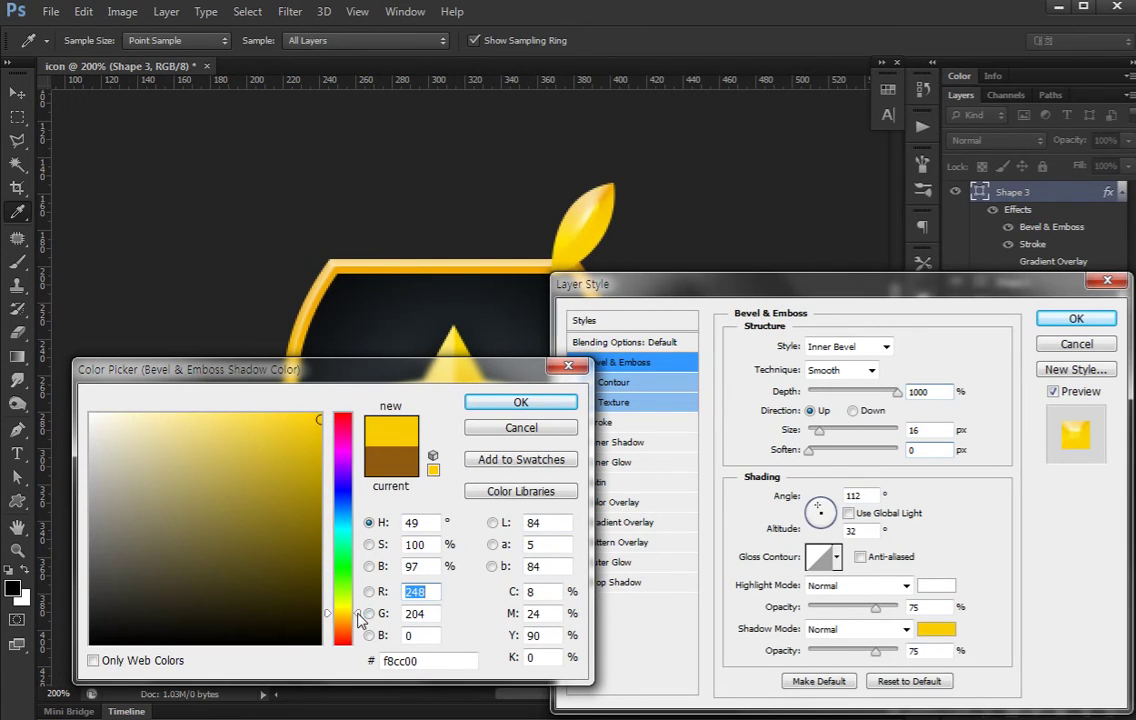
left_click_drag(310, 432, 315, 436)
left_click(505, 405)
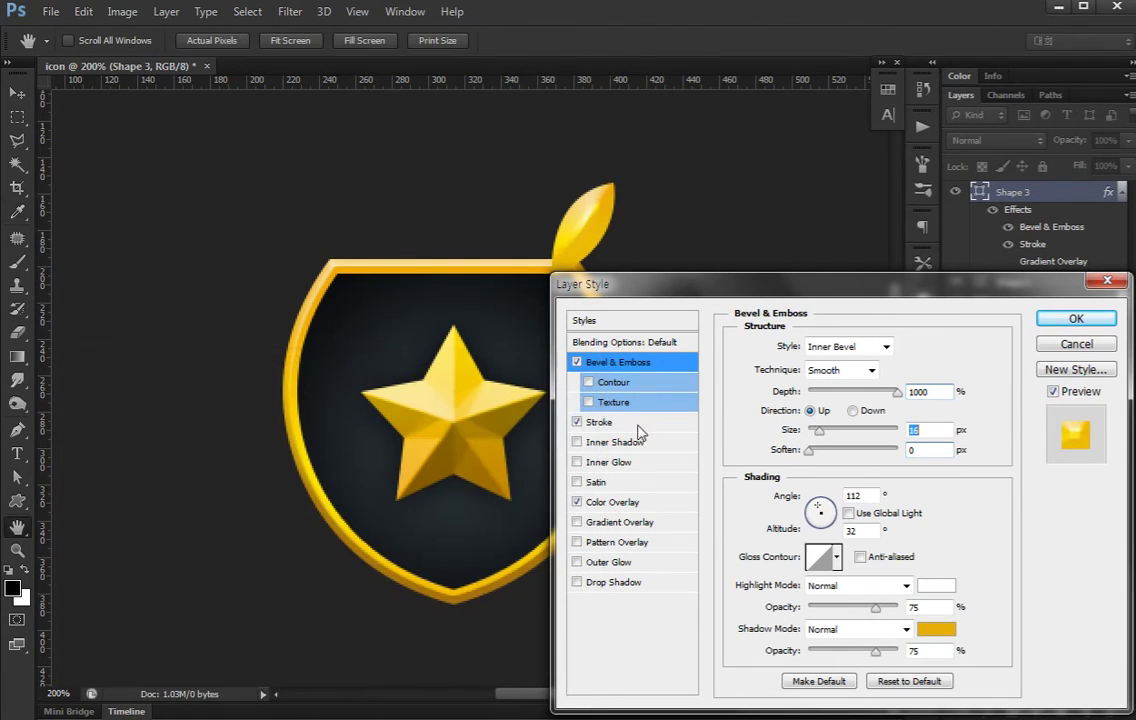
left_click(612, 502)
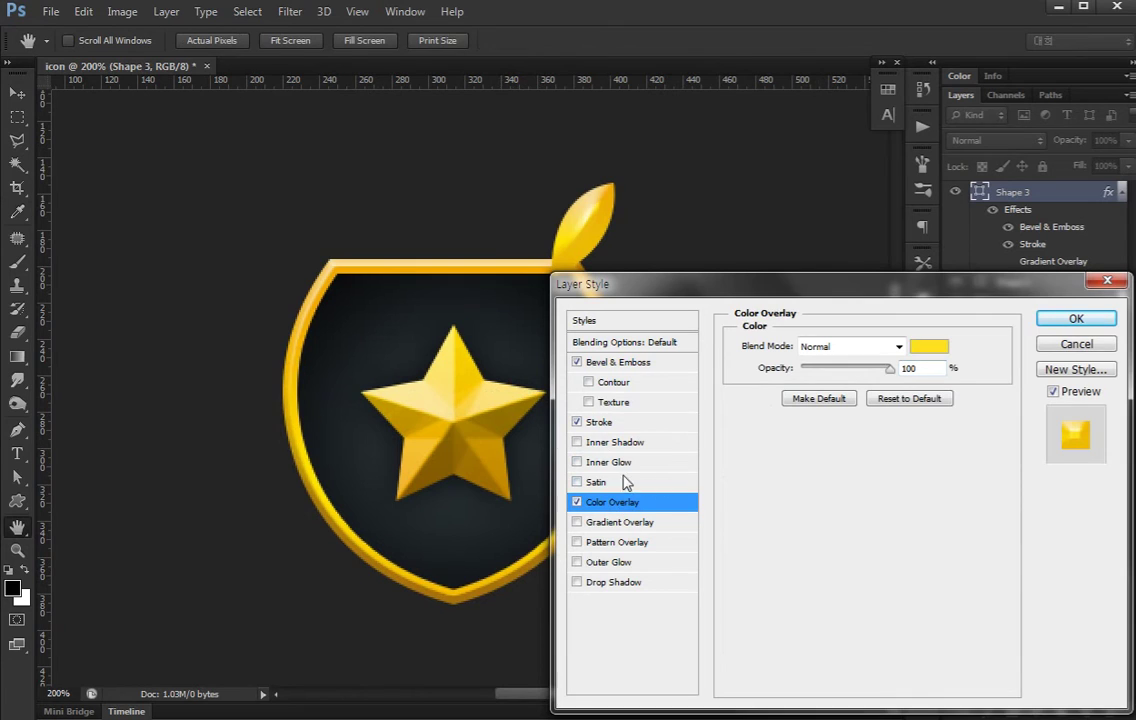
Darken the right stop of the leaf's stroke gradient to dd9c00.
left_click(600, 424)
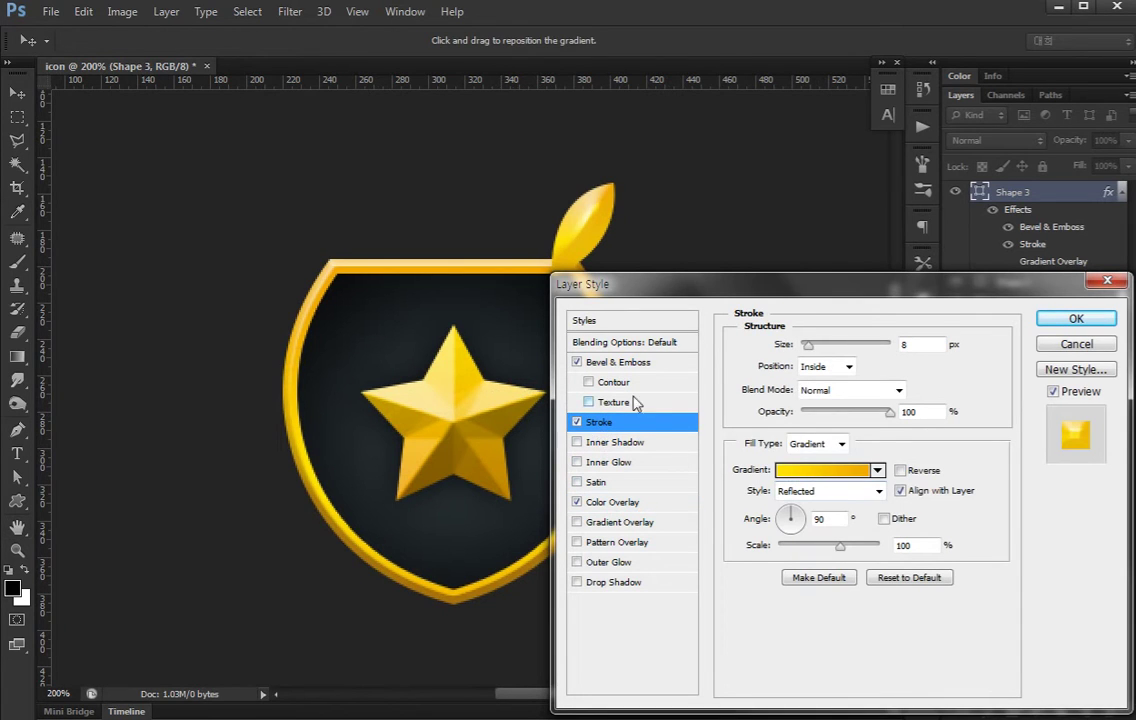
left_click(818, 476)
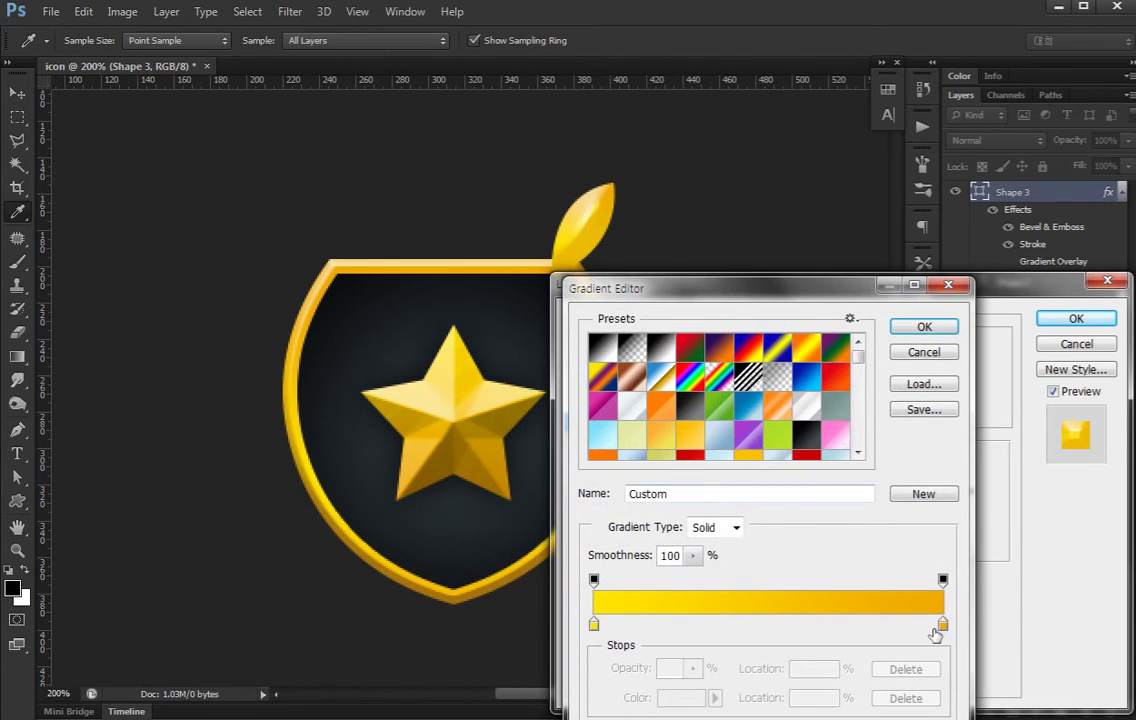
left_click(943, 626)
double_click(943, 626)
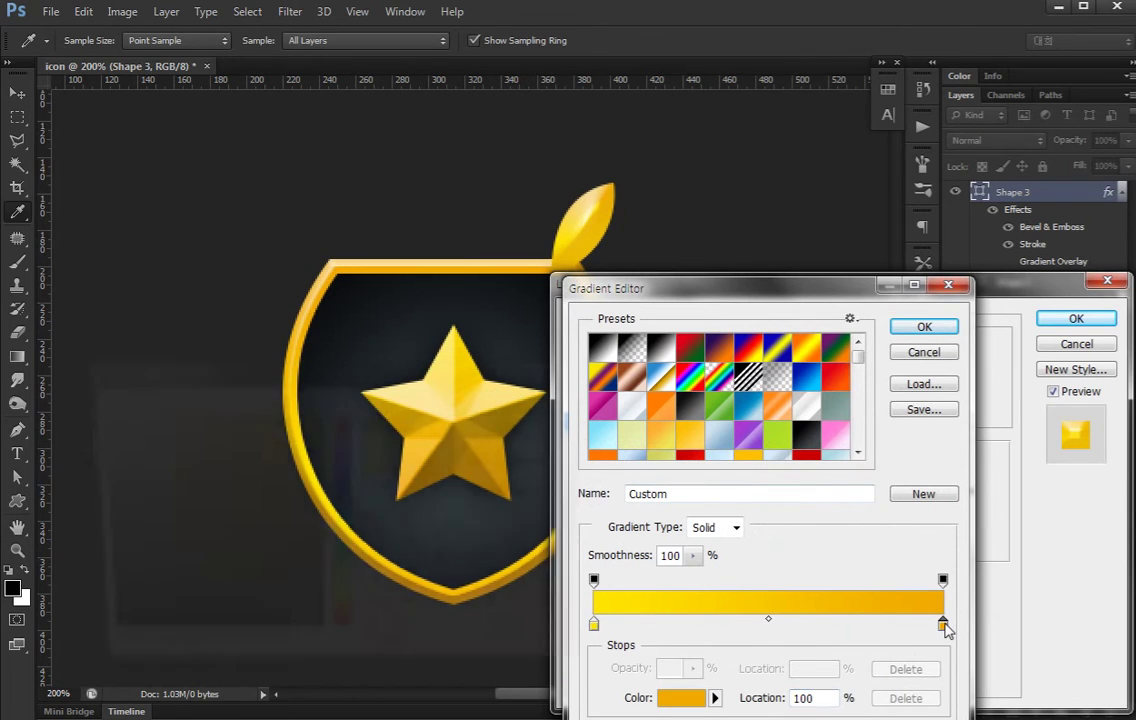
left_click_drag(314, 423, 366, 440)
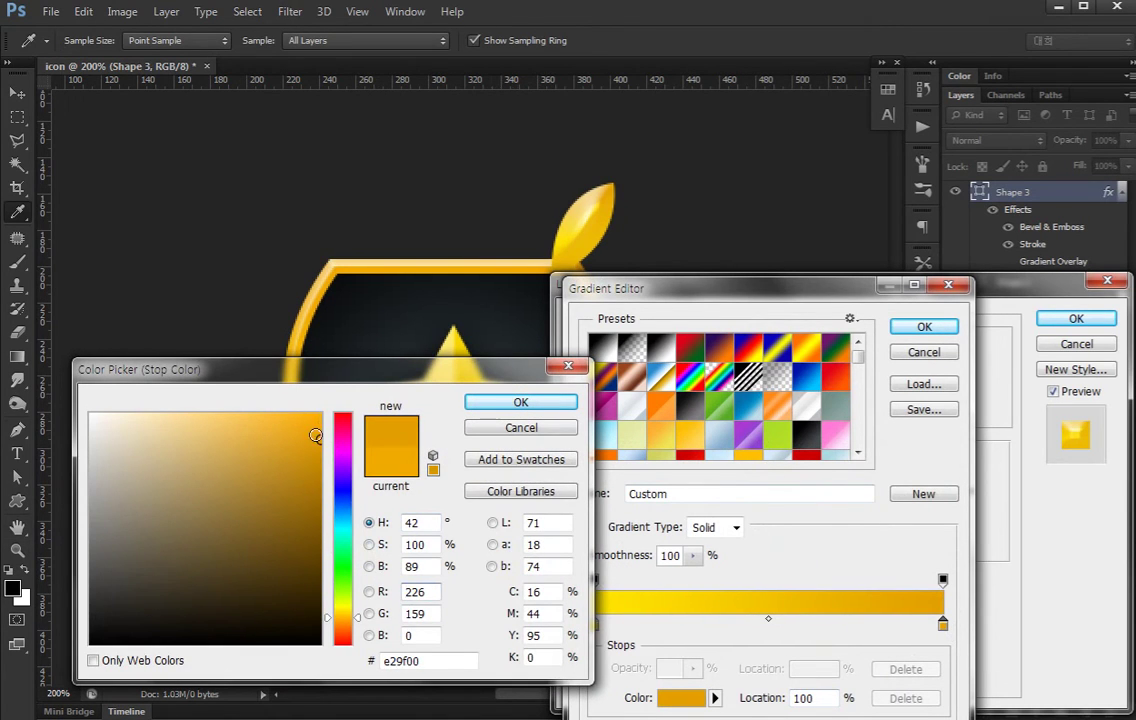
left_click(521, 402)
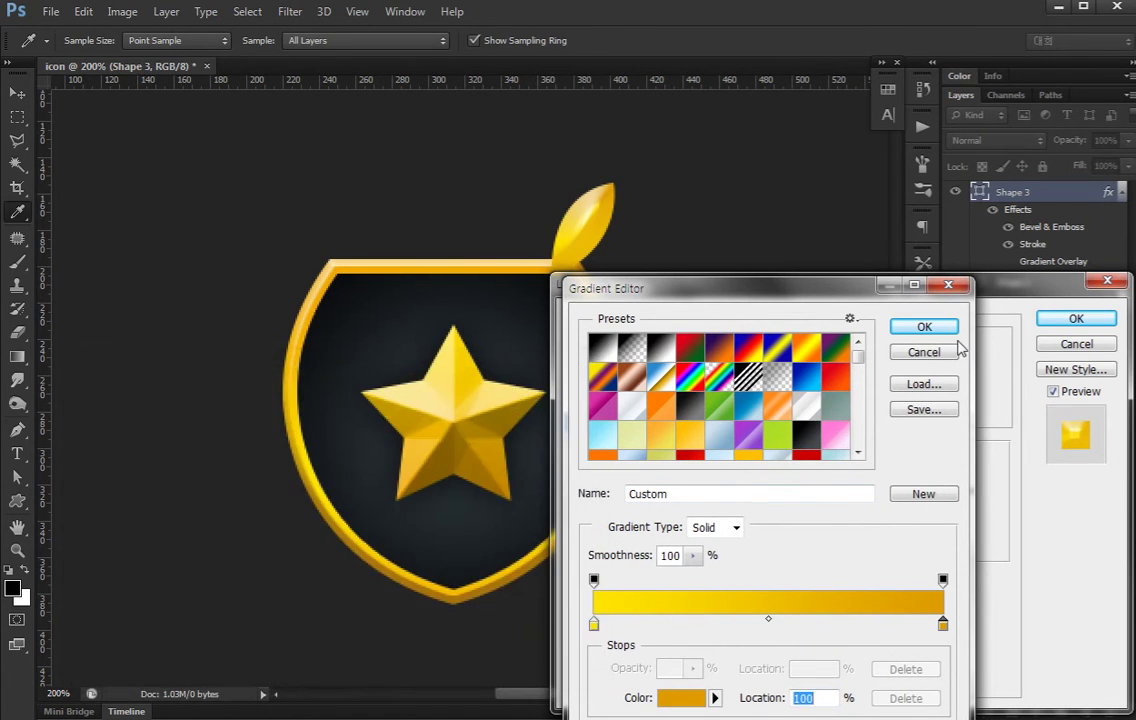
left_click(924, 327)
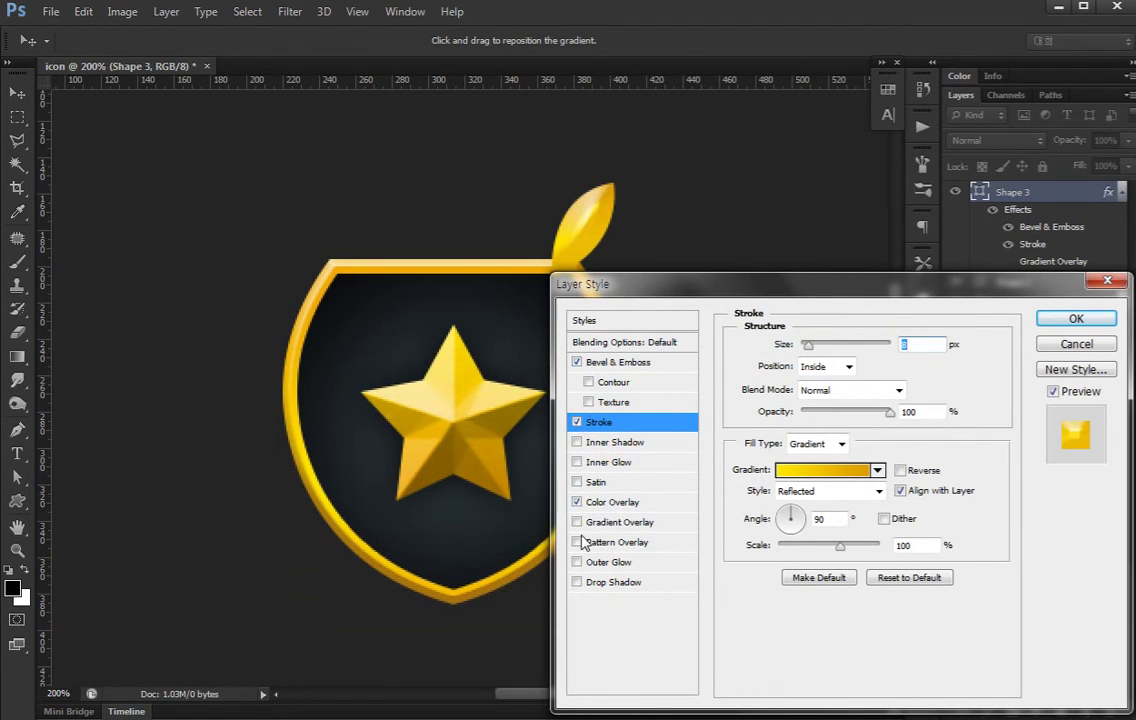
Turn off the leaf's Stroke, keeping Color Overlay on, and apply the style.
left_click(577, 503)
left_click(577, 502)
left_click(577, 422)
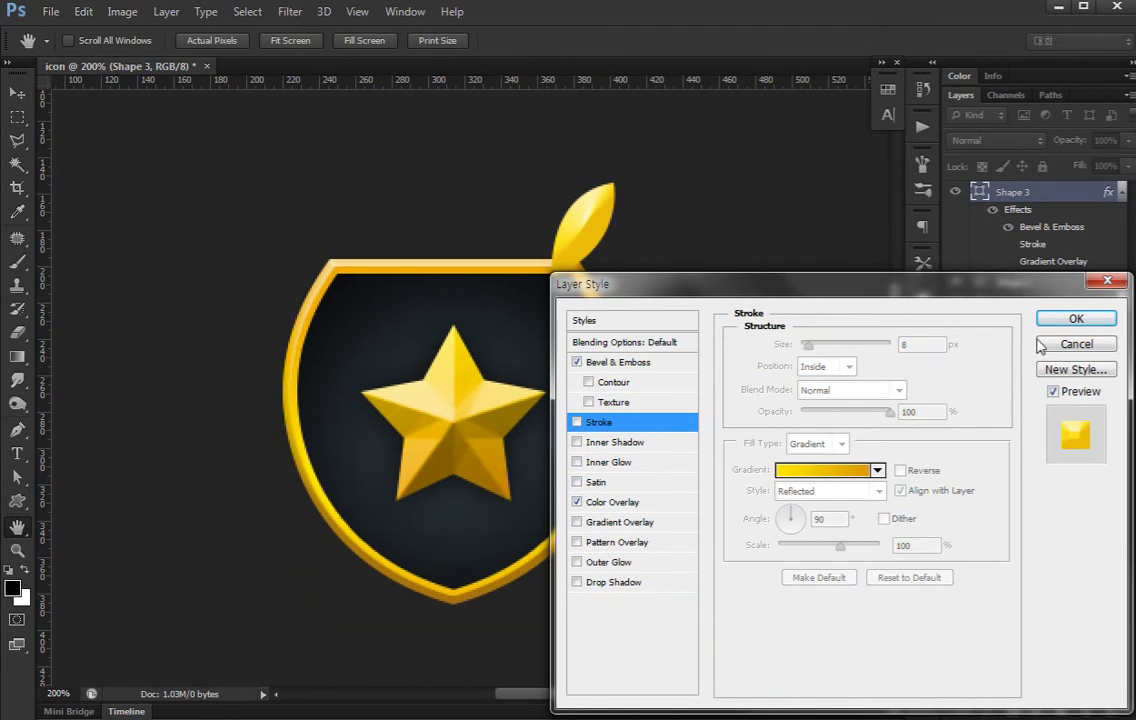
left_click(1070, 318)
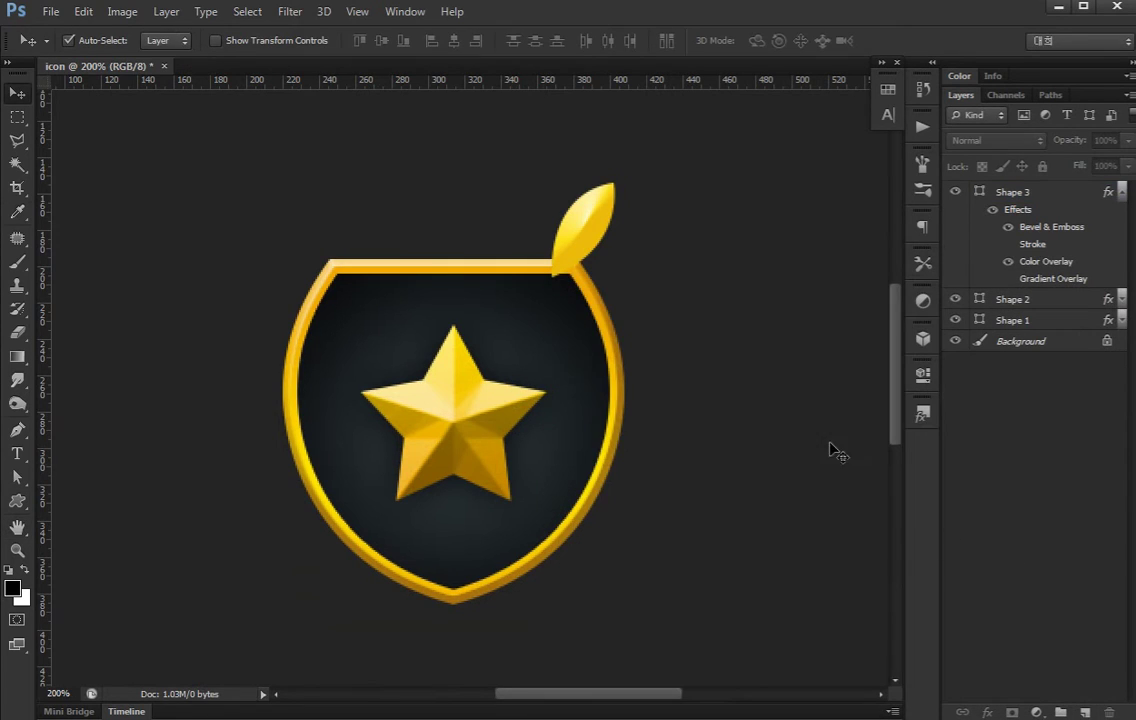
Nudge the leaf right and deepen its bevel shadow colour to cc9a00.
mouse_move(563, 264)
left_mouse_down()
mouse_move(581, 269)
mouse_move(574, 277)
left_mouse_up()
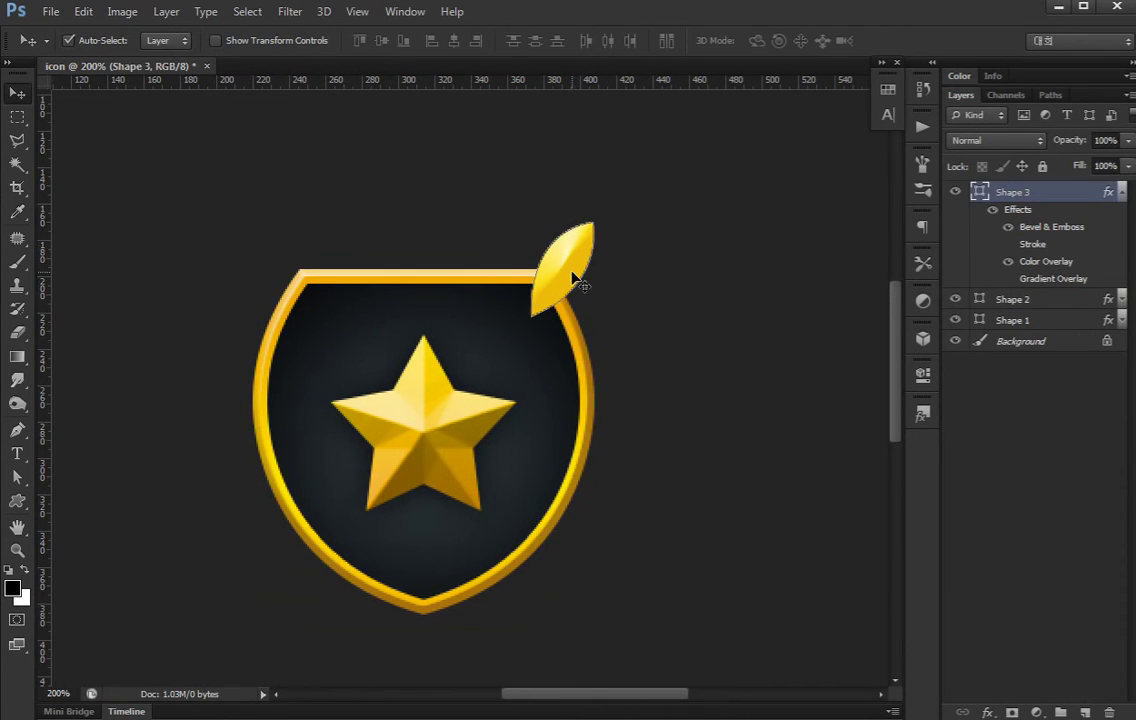
left_click(1120, 192)
double_click(1055, 198)
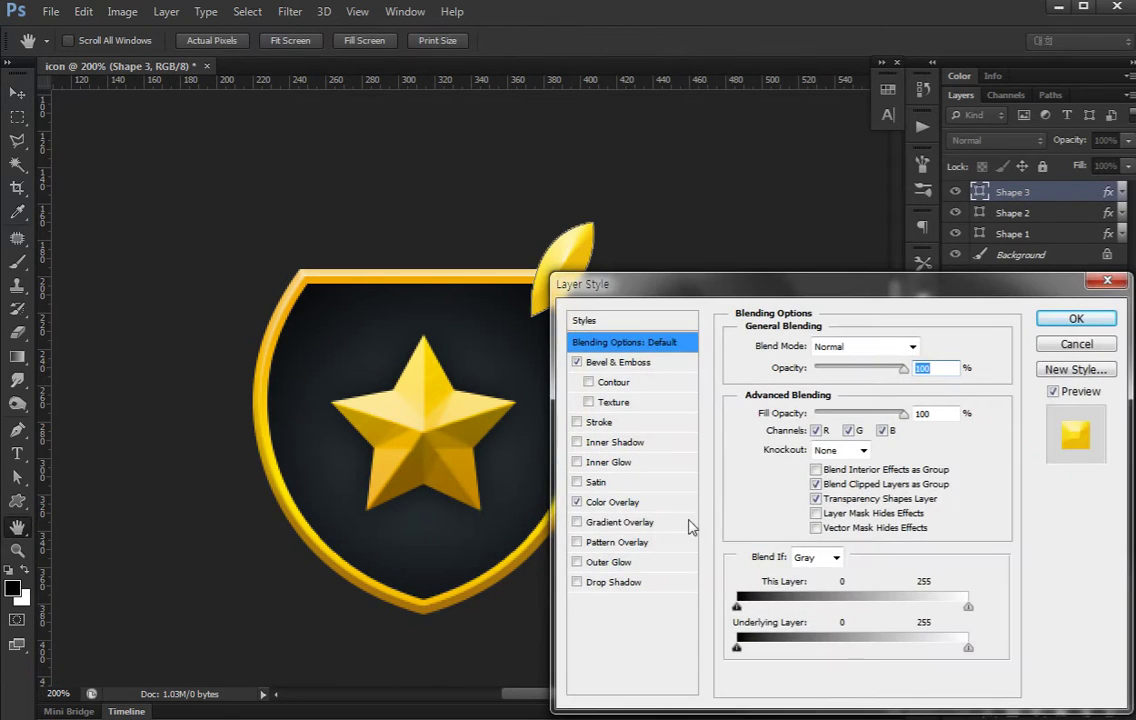
left_click(640, 501)
left_click(615, 362)
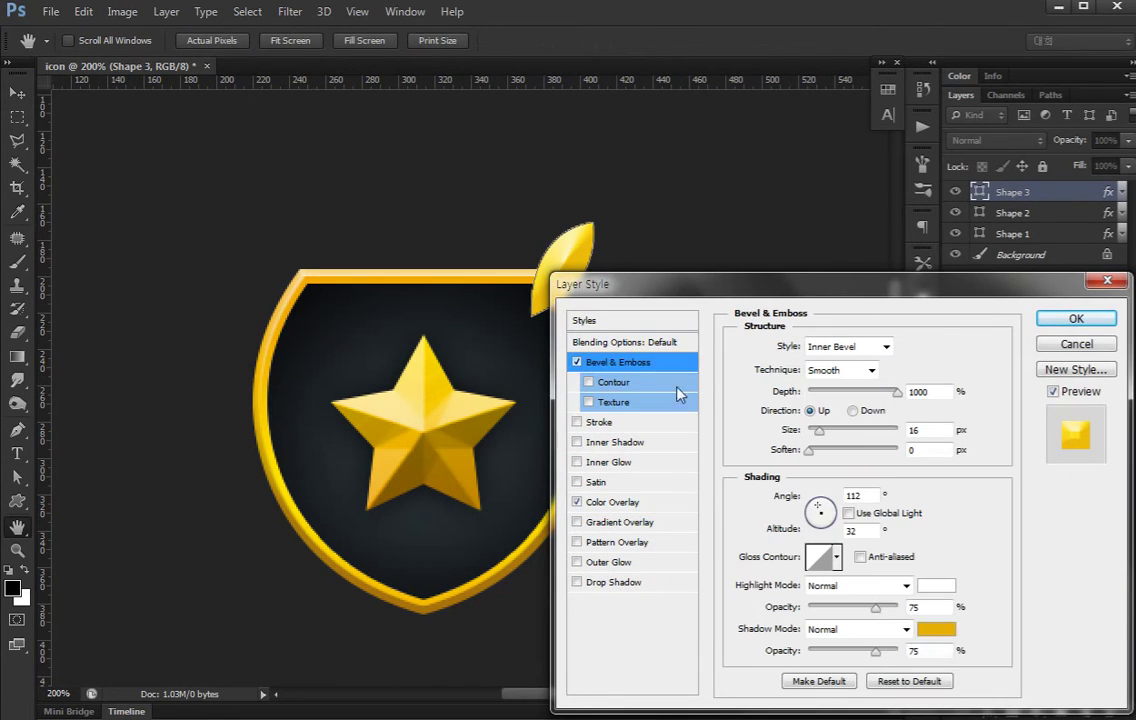
left_click(936, 629)
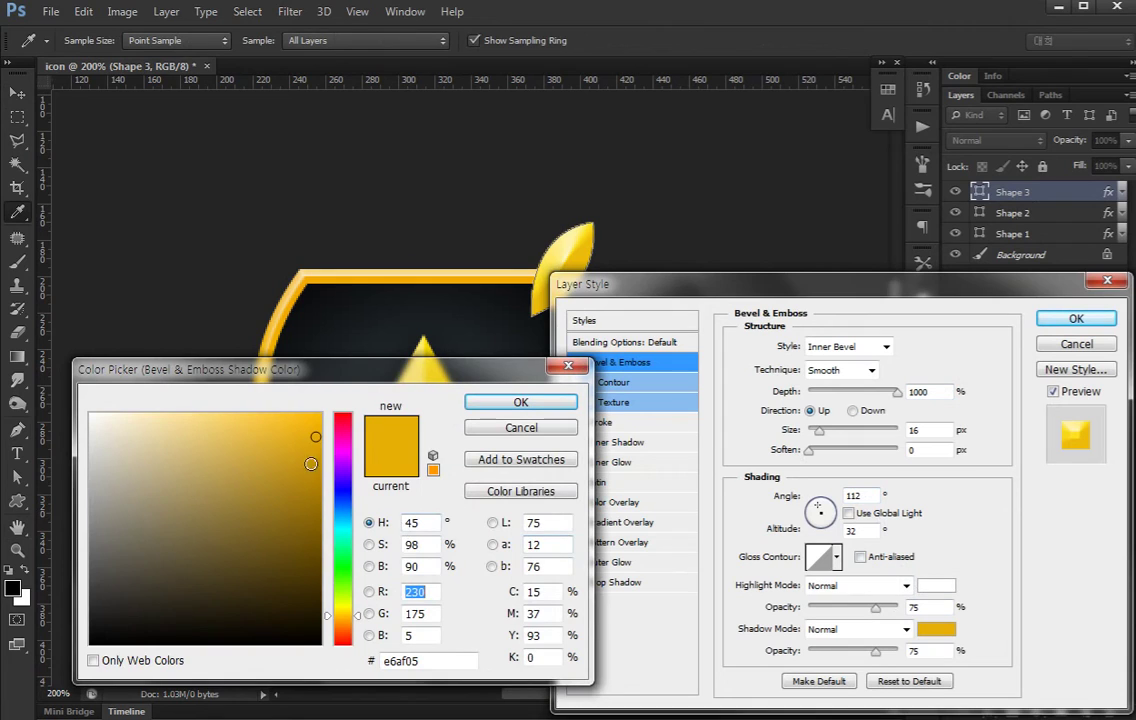
left_click(318, 459)
left_click(510, 403)
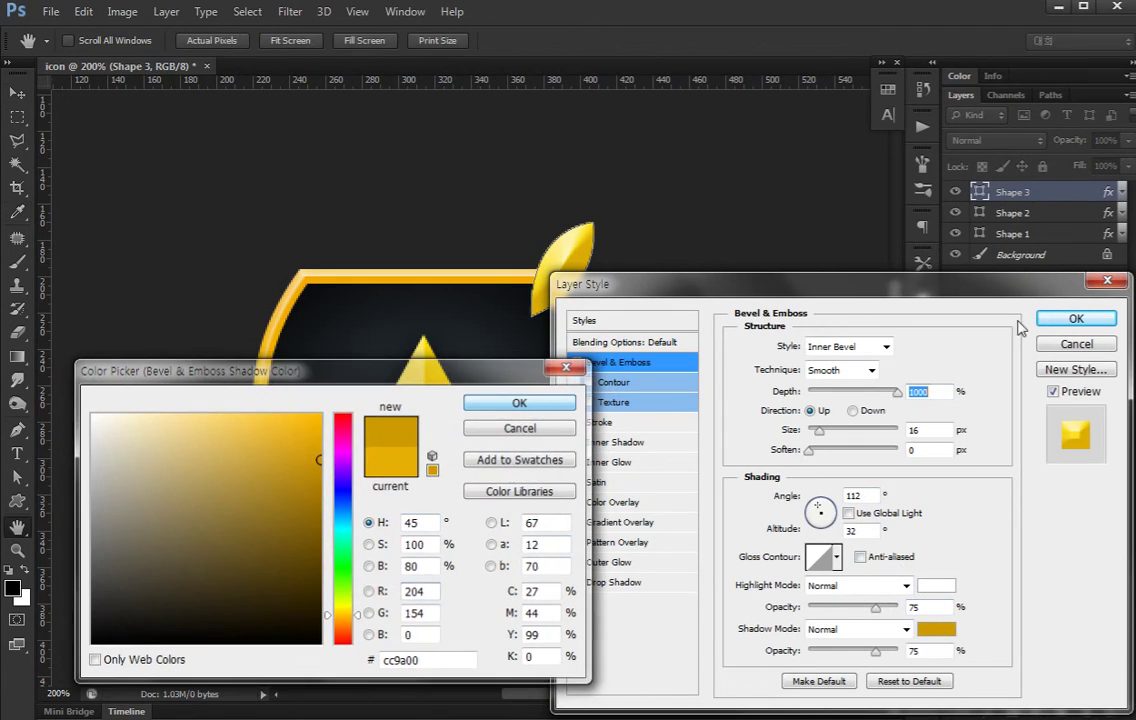
left_click(1076, 318)
Move leaf layer Shape 3 below Shape 1 and zoom out to see the canvas.
key("v")
left_click(1022, 407)
left_click_drag(1055, 192, 1062, 245)
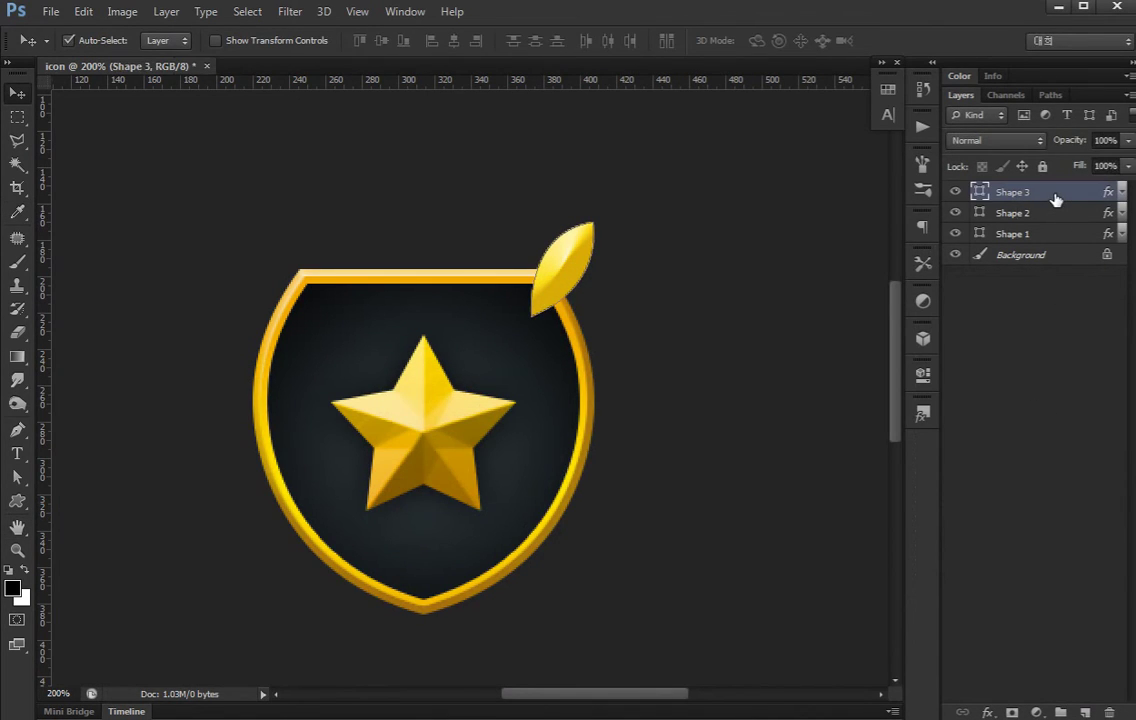
left_click(1032, 342)
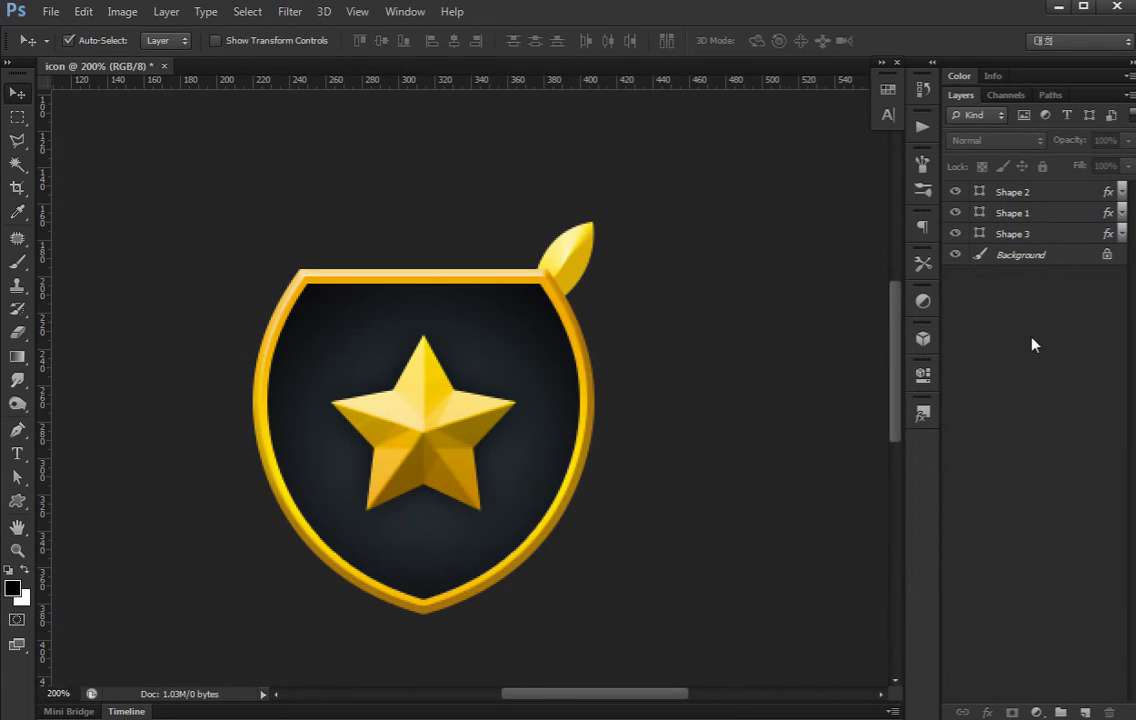
key("ctrl+minus")
Duplicate leaf Shape 3 into two lower copies, nudging and slightly rotating the third leaf.
left_click(1012, 236)
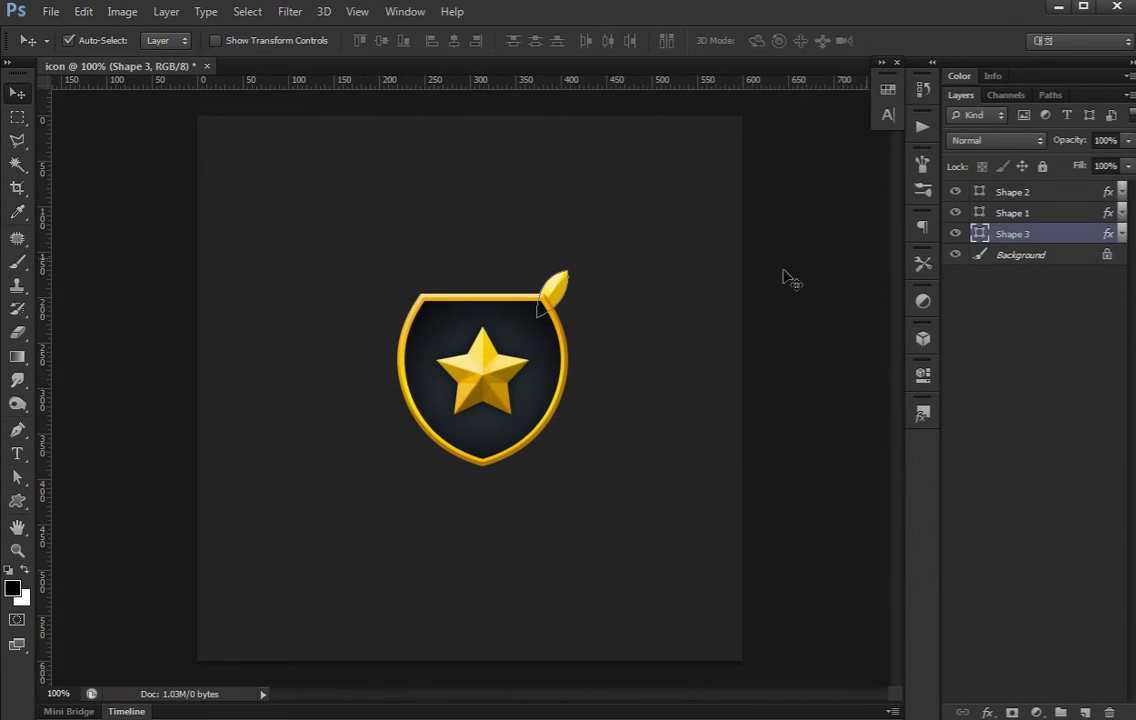
key("ctrl+j")
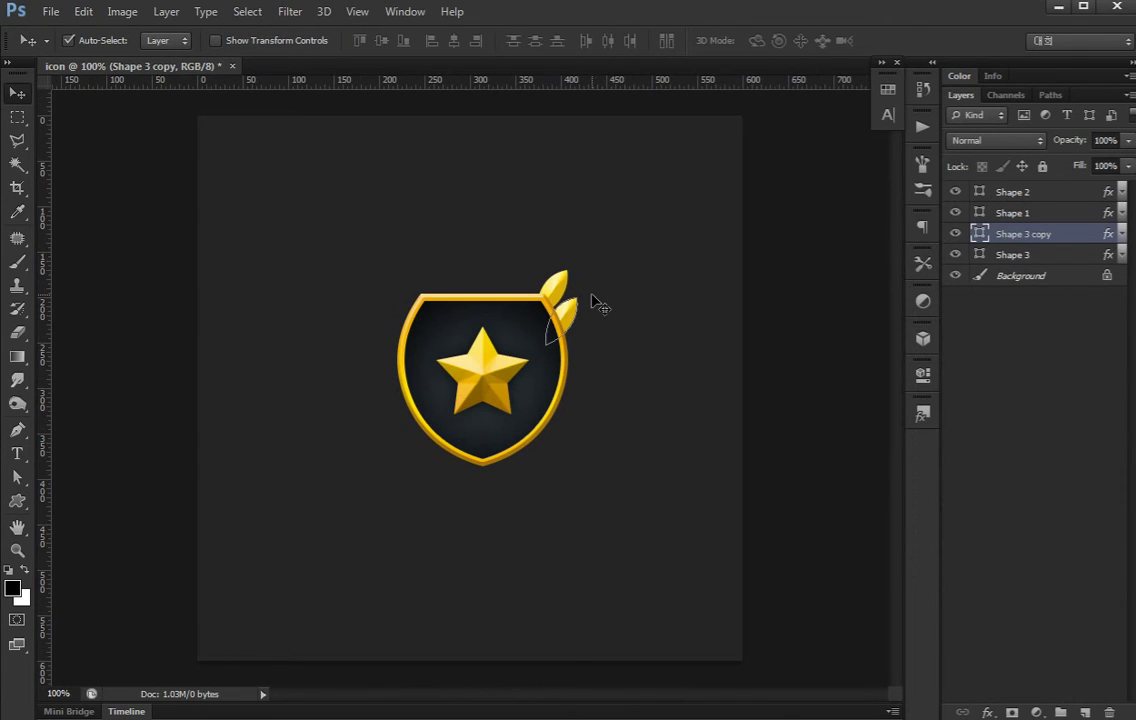
key("ctrl+shift+alt+t")
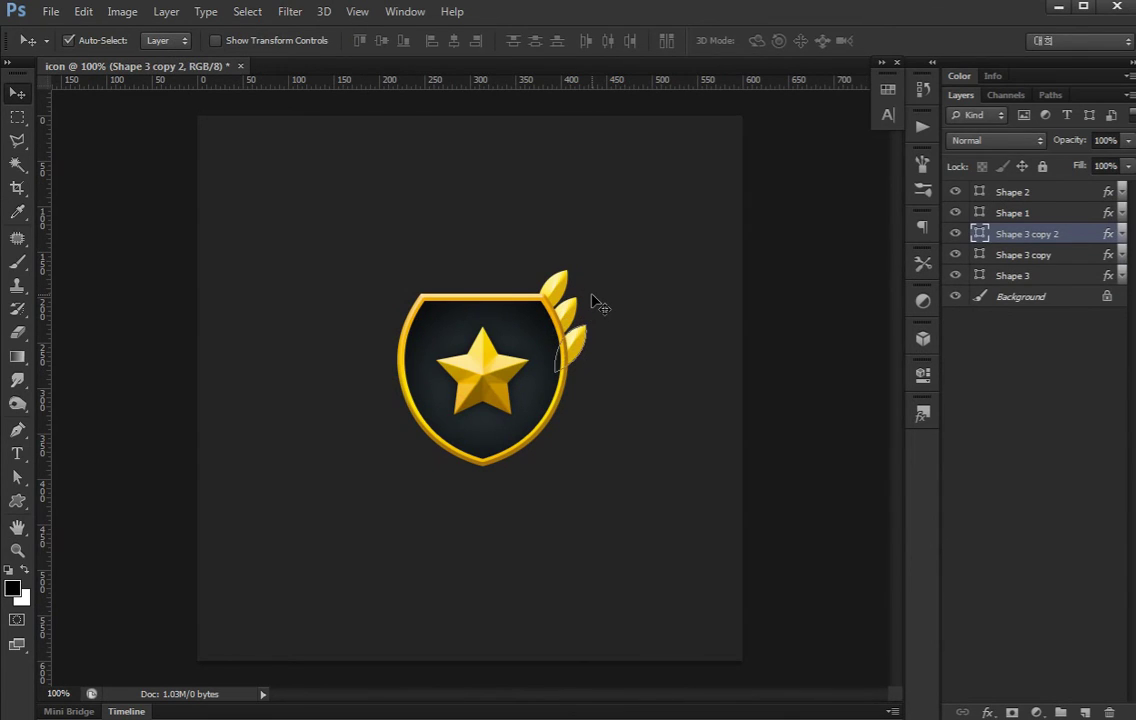
key("Left")
key("Left")
key("Left")
key("Down")
key("Down")
key("Down")
key("ctrl+t")
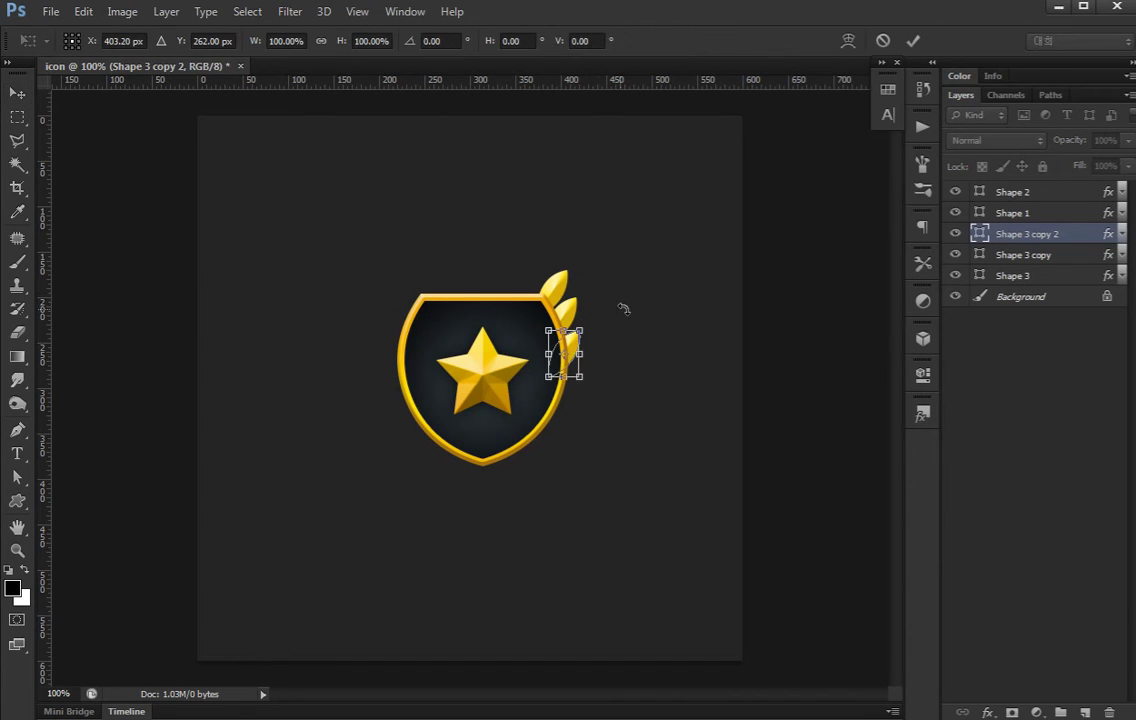
left_click_drag(621, 309, 628, 311)
key("Return")
Add a fourth leaf at the bottom, rotated about 7° and nudged up and left.
key("ctrl+shift+alt+t")
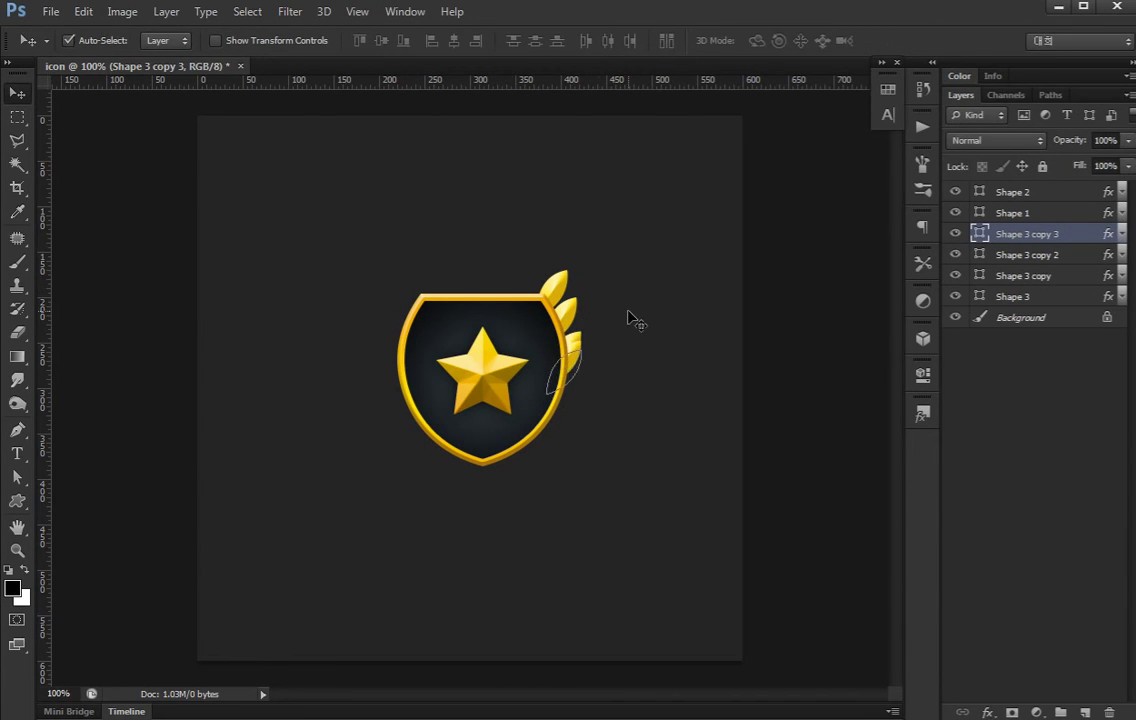
key("ctrl+t")
left_click_drag(631, 314, 643, 326)
key("Return")
key("Left")
key("Left")
key("Left")
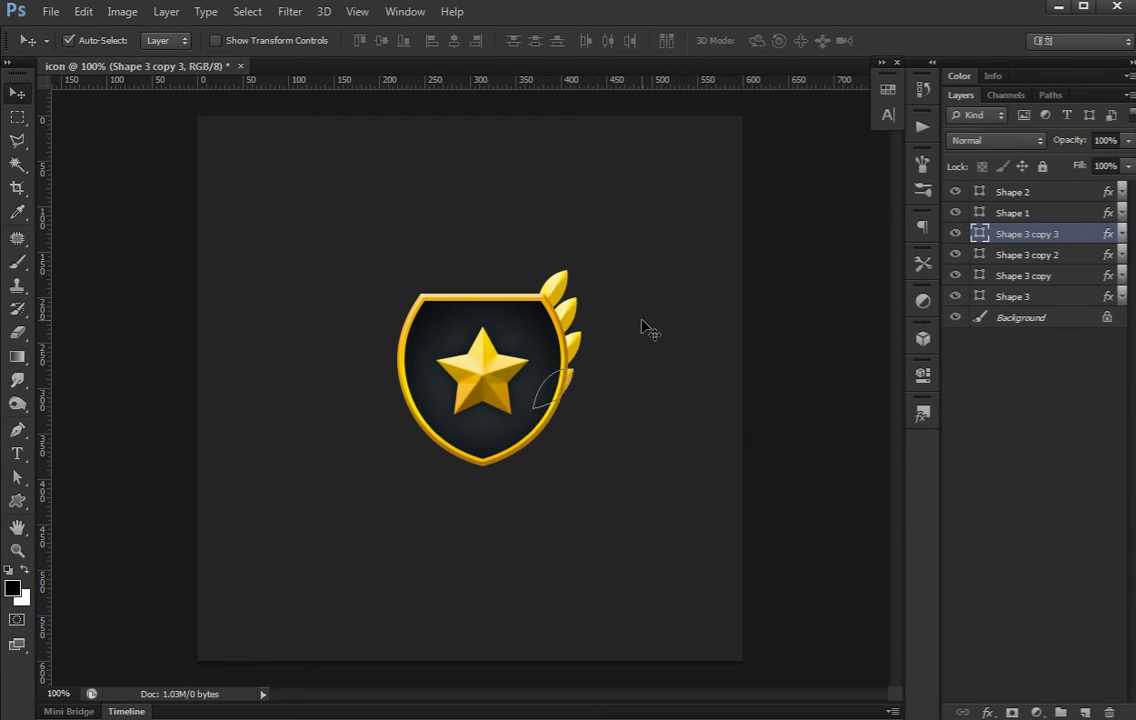
key("Up")
key("Up")
key("Up")
Tilt the top leaf counter-clockwise and nudge it down a few pixels.
left_click(557, 292)
key("ctrl+t")
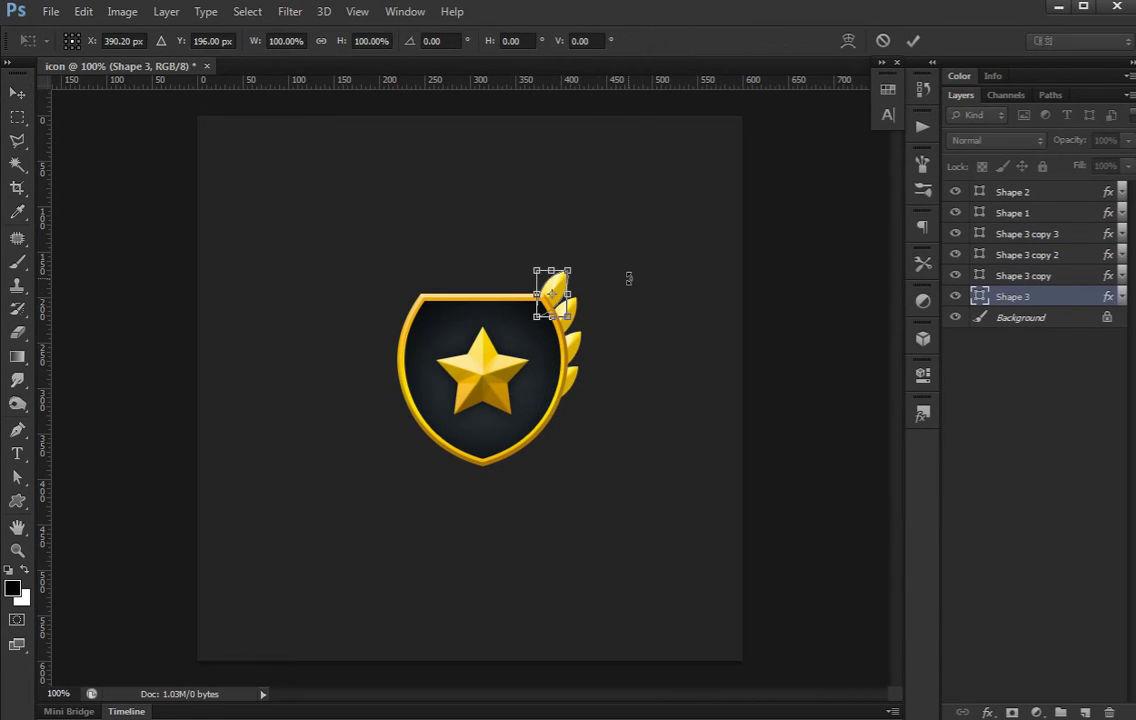
left_click_drag(629, 278, 634, 256)
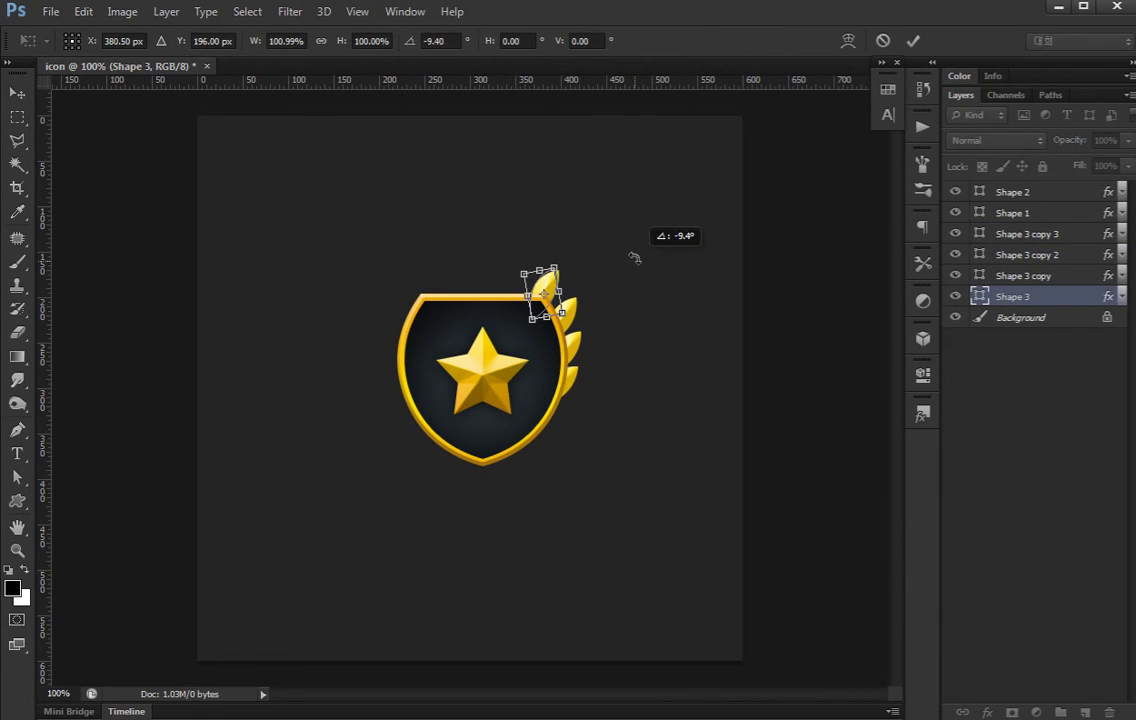
key("Return")
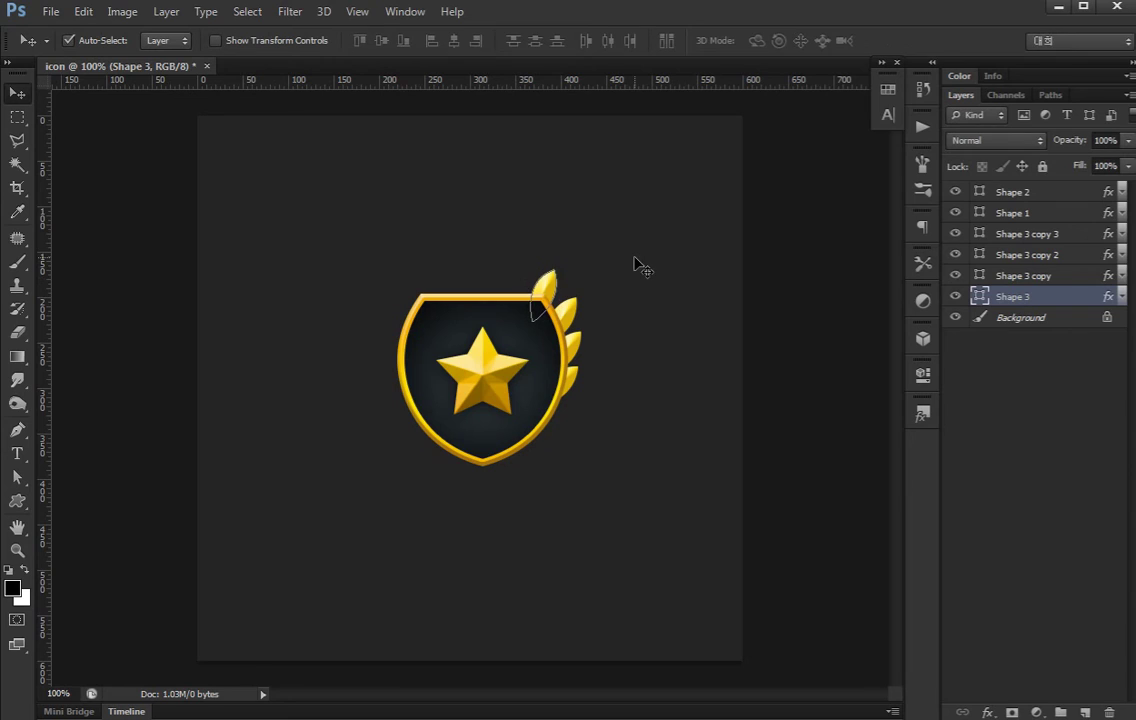
key("Down")
key("Down")
key("Down")
Group the four leaf layers into Group 1.
key("a")
key("v")
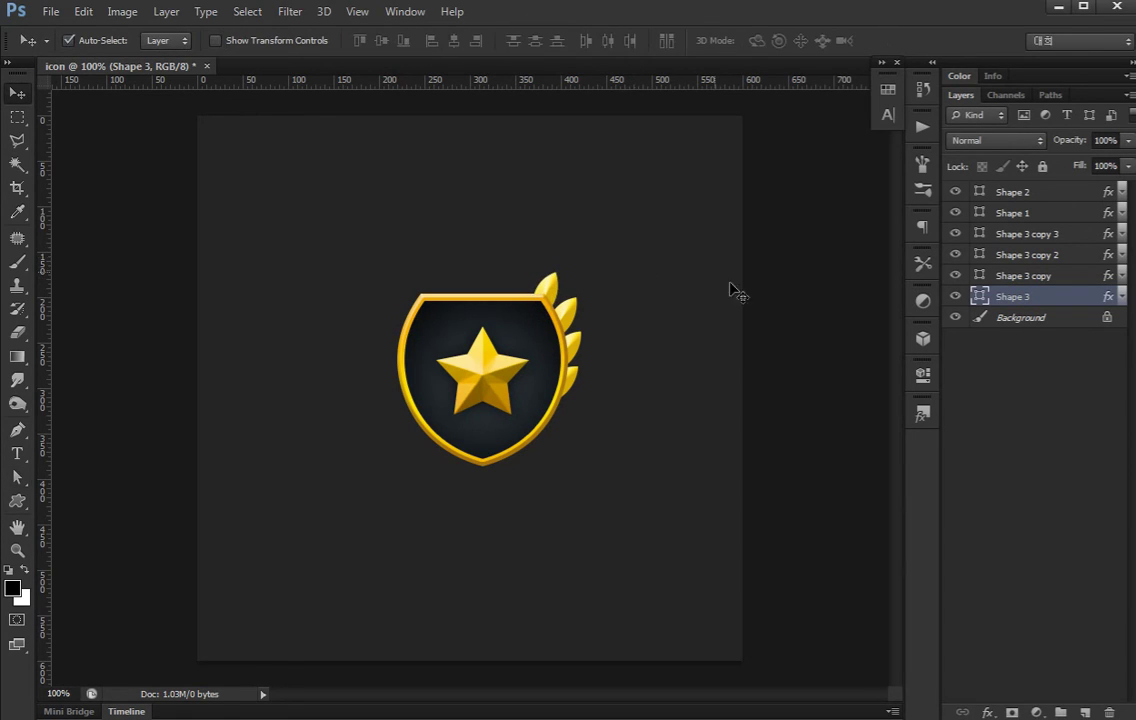
left_click(1025, 241, "shift")
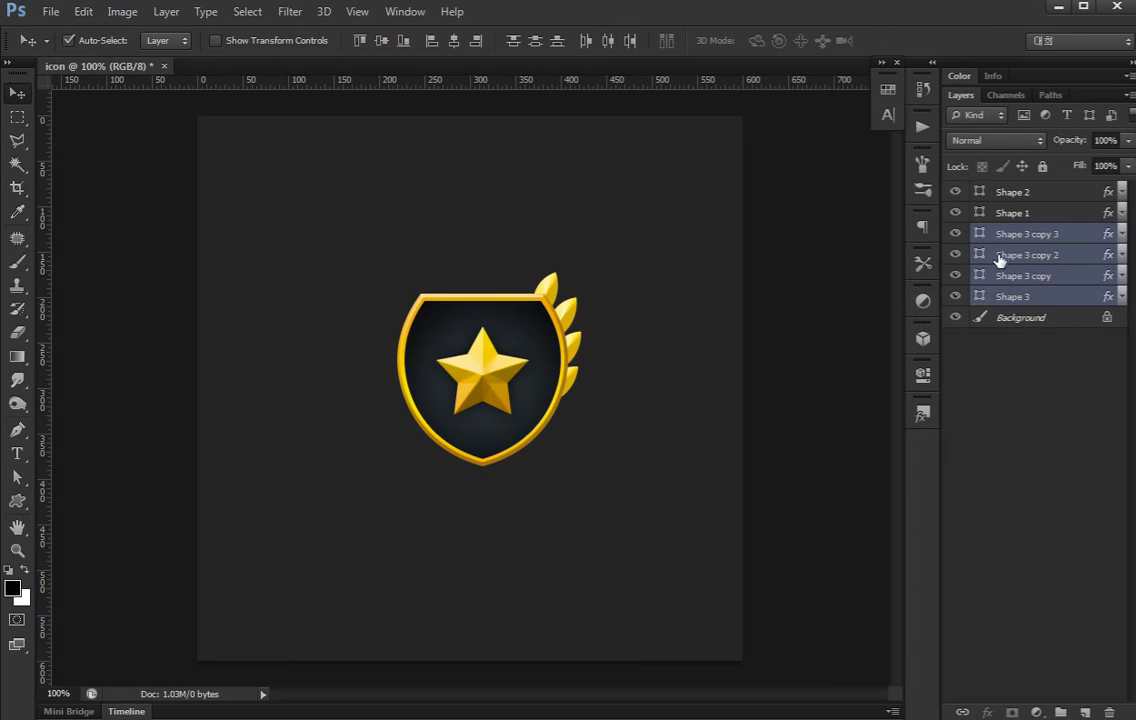
key("ctrl+g")
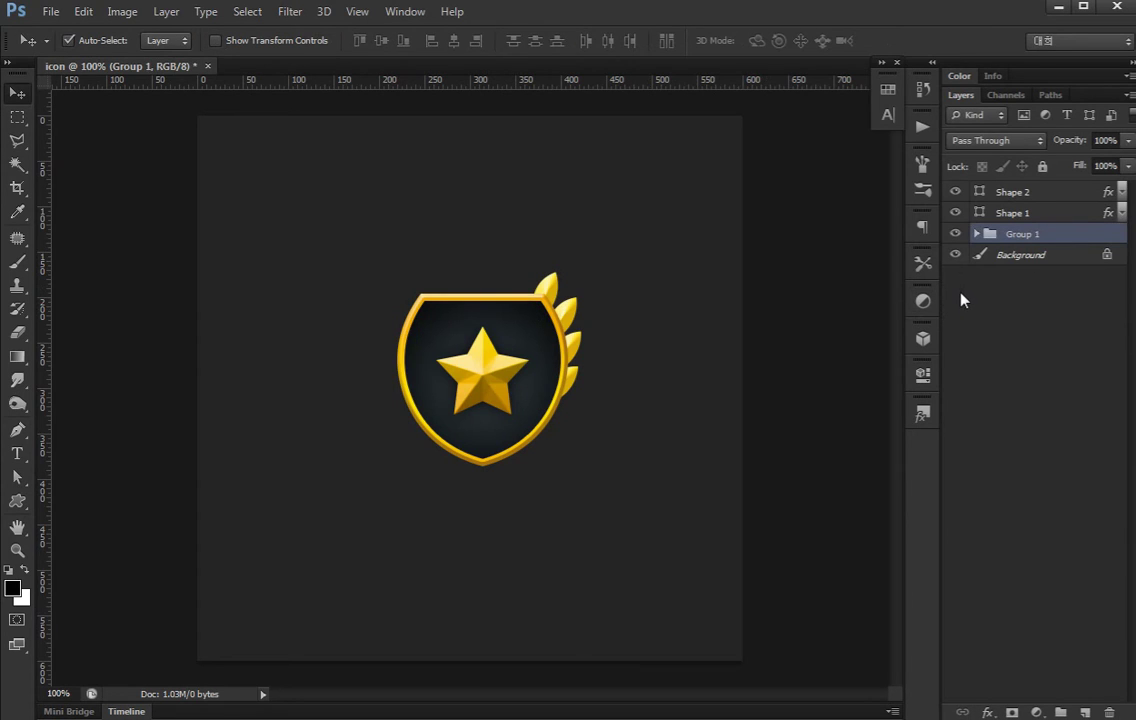
Mirror a copy of the leaf group onto the shield's left side, then select all badge layers.
key("ctrl+j")
key("ctrl+t")
right_click(556, 355)
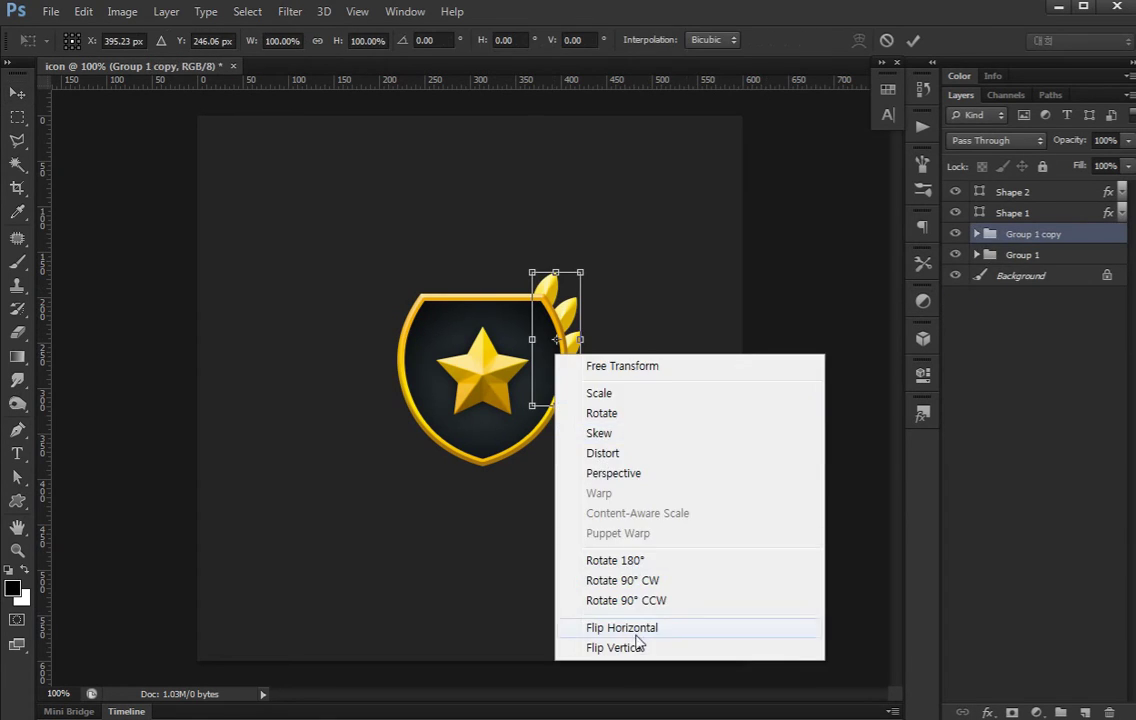
left_click(636, 635)
key("shift+Left")
key("shift+Left")
key("shift+Left")
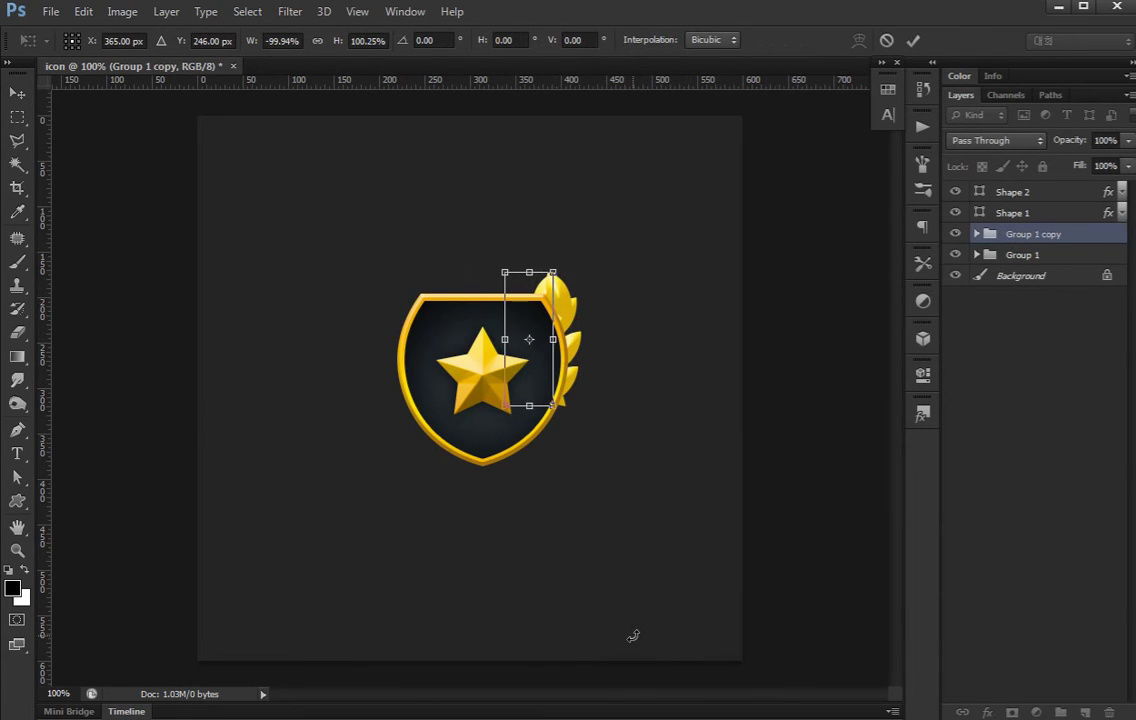
key("shift+Left")
key("shift+Left")
key("shift+Left")
key("shift+Left")
key("shift+Left")
key("shift+Left")
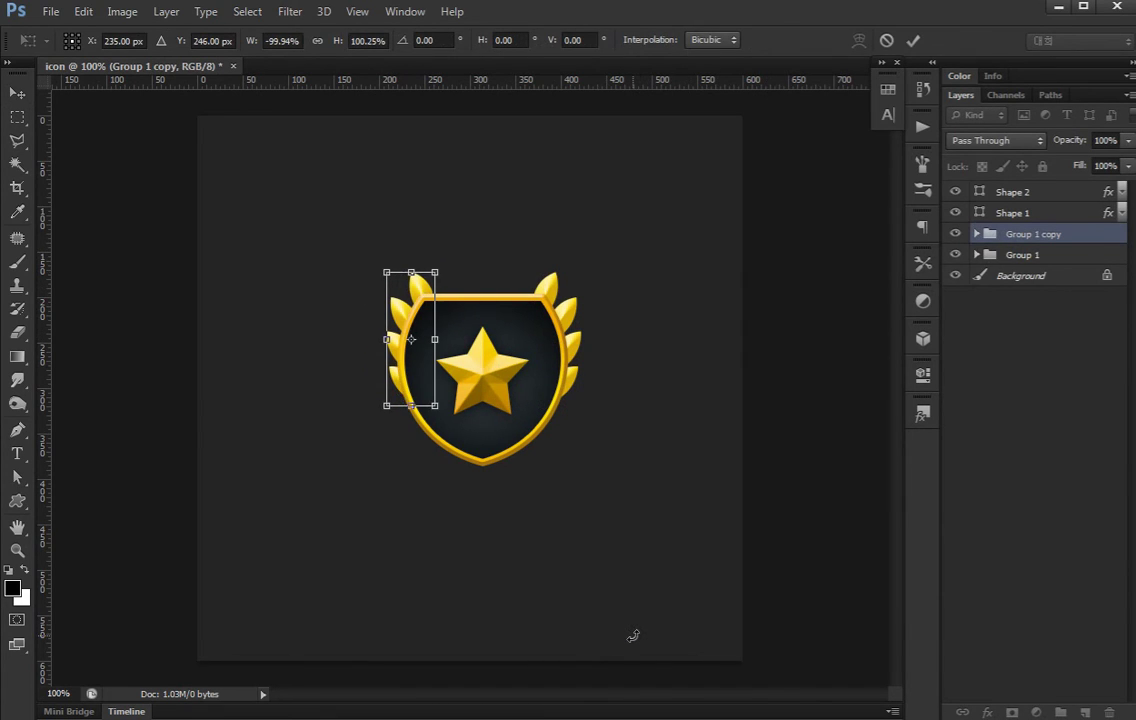
key("Return")
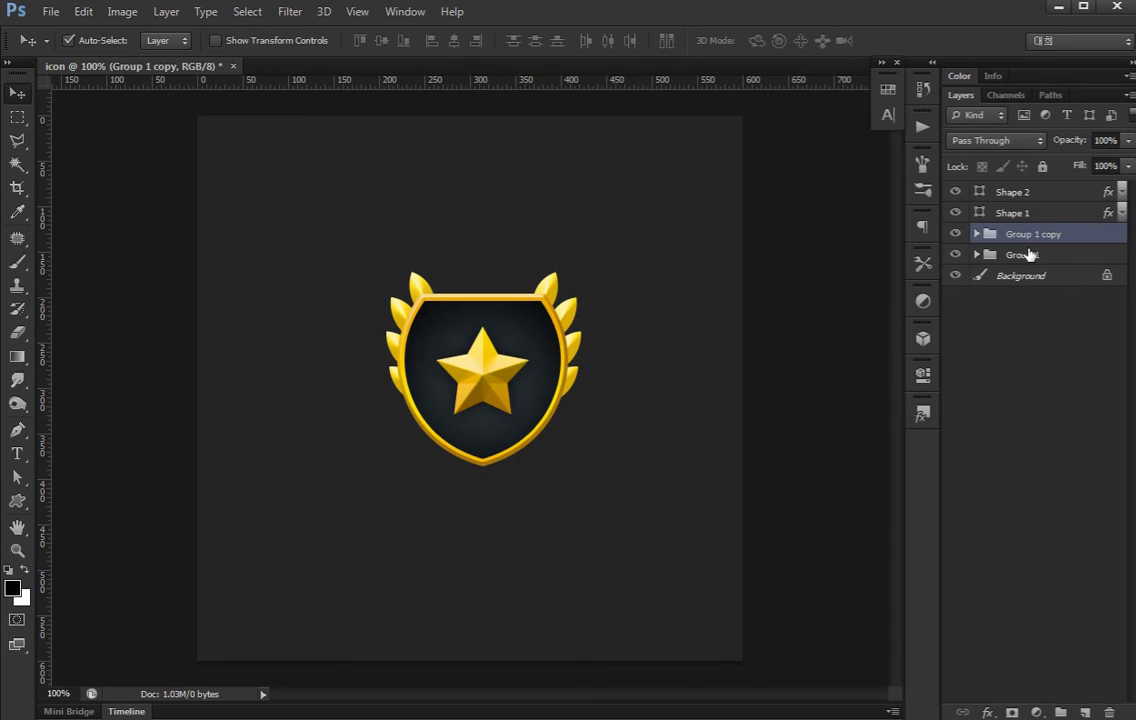
left_click(1027, 253)
left_click(1030, 192, "shift")
Group the badge's layers and rename the group 'icon'.
key("ctrl+g")
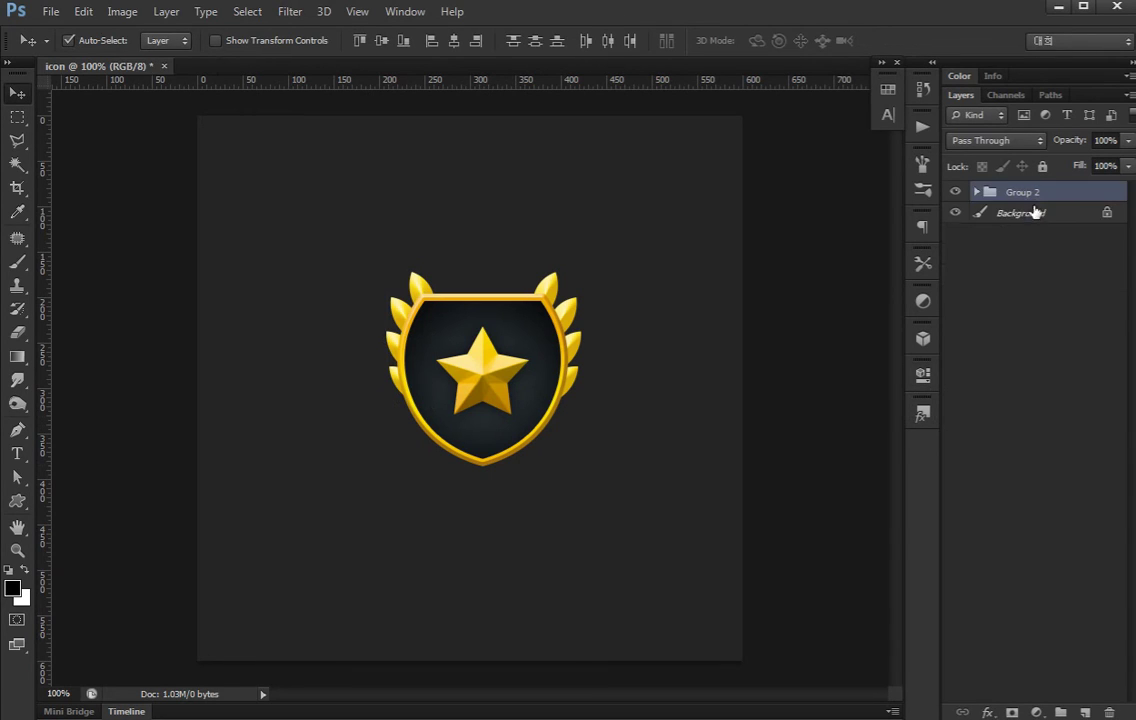
right_click(1040, 193)
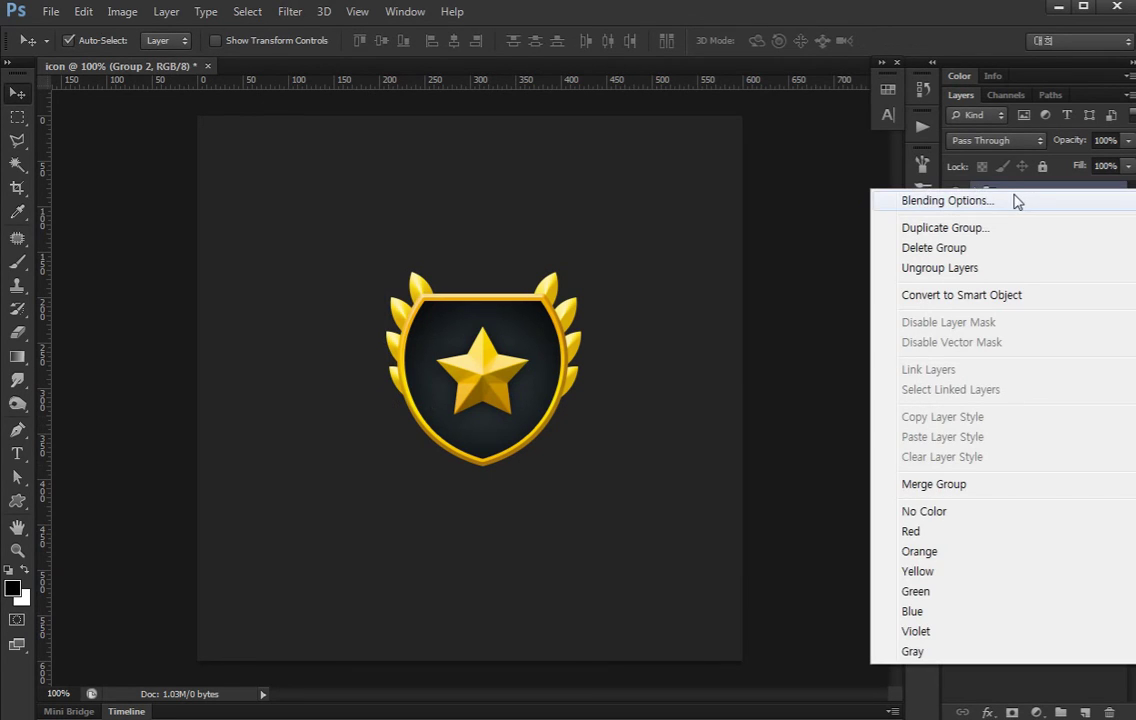
key("Escape")
double_click(1019, 194)
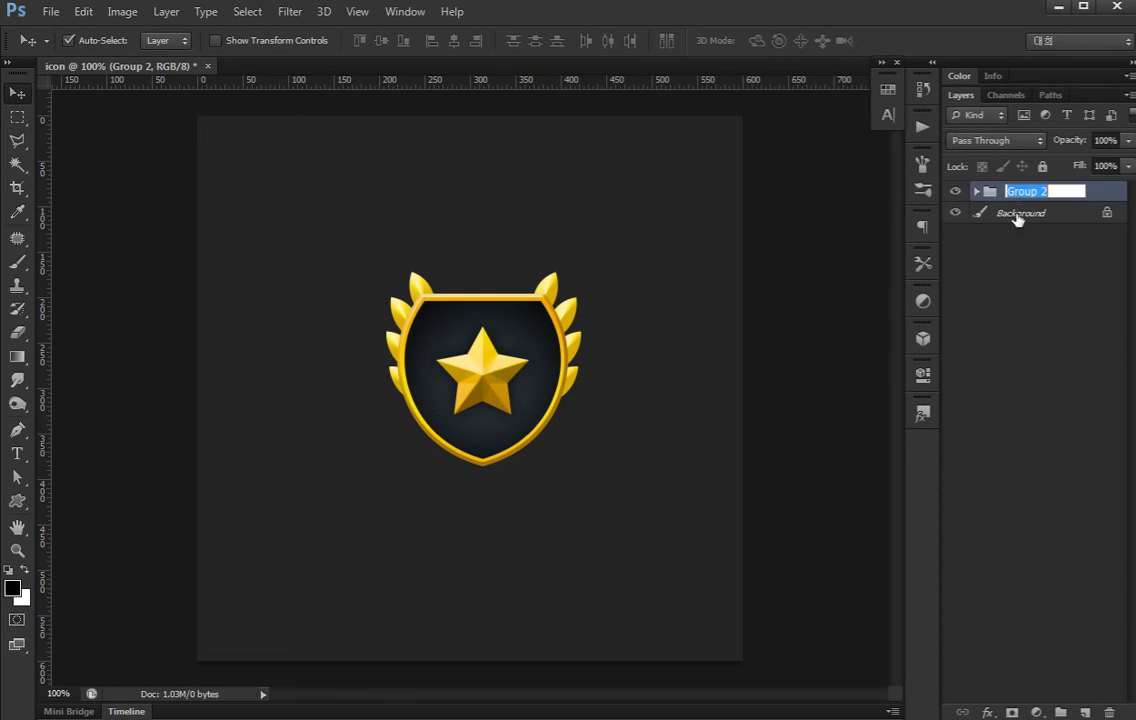
type("icon")
key("Return")
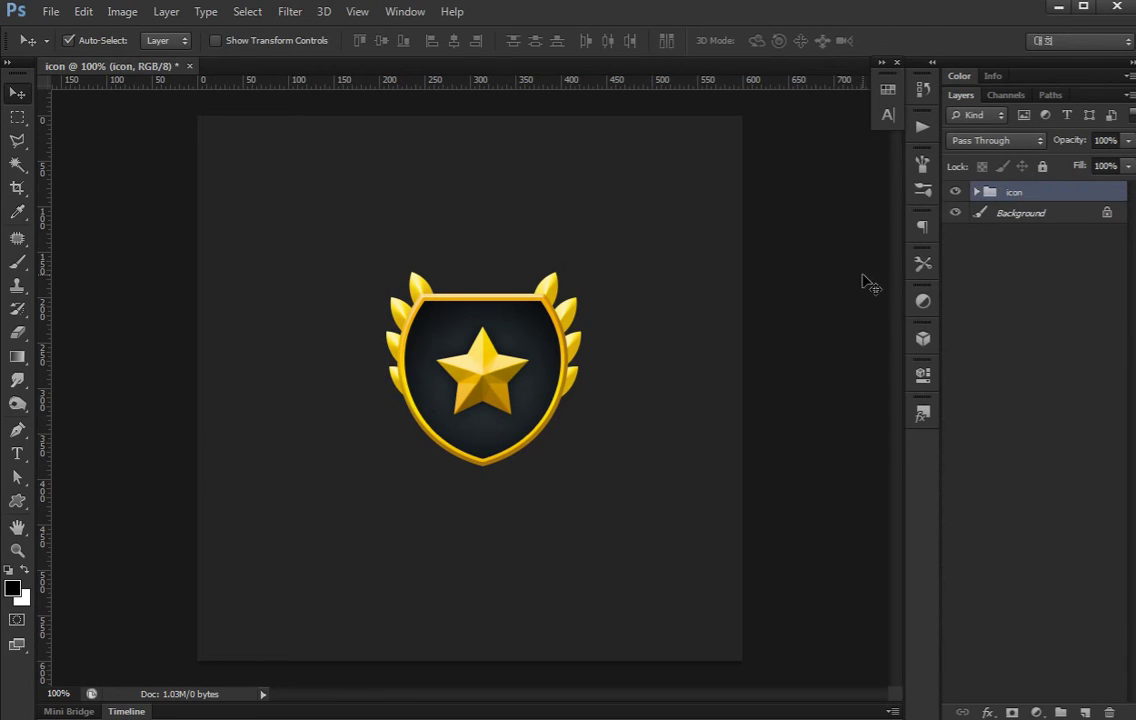
Duplicate the badge below the original and move both badges higher on the canvas.
left_click_drag(520, 385, 533, 609, "alt")
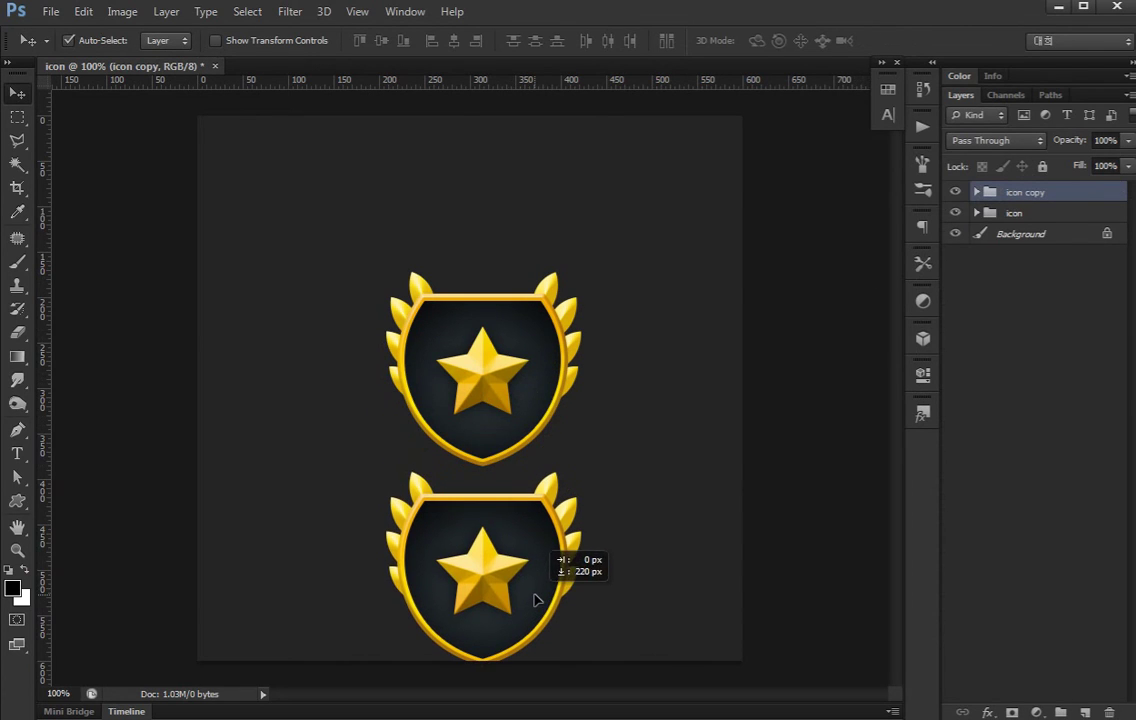
left_click(1078, 213, "shift")
left_click_drag(505, 304, 510, 215)
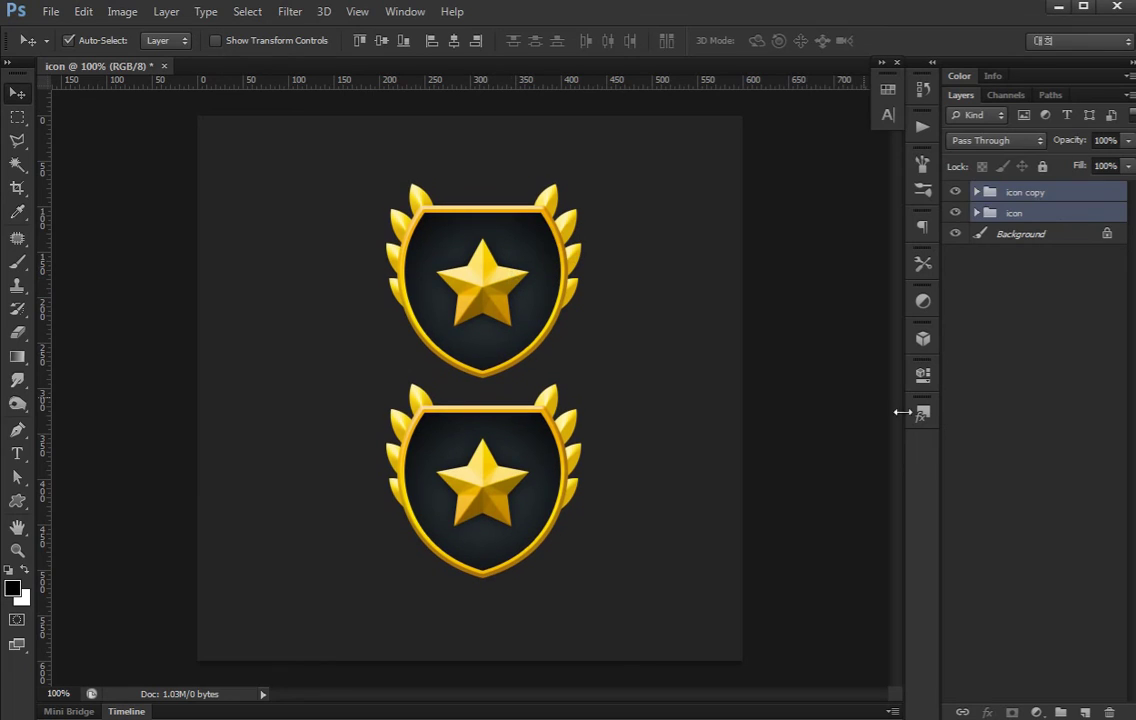
Select the lower badge's right and left laurel groups.
left_click(984, 411)
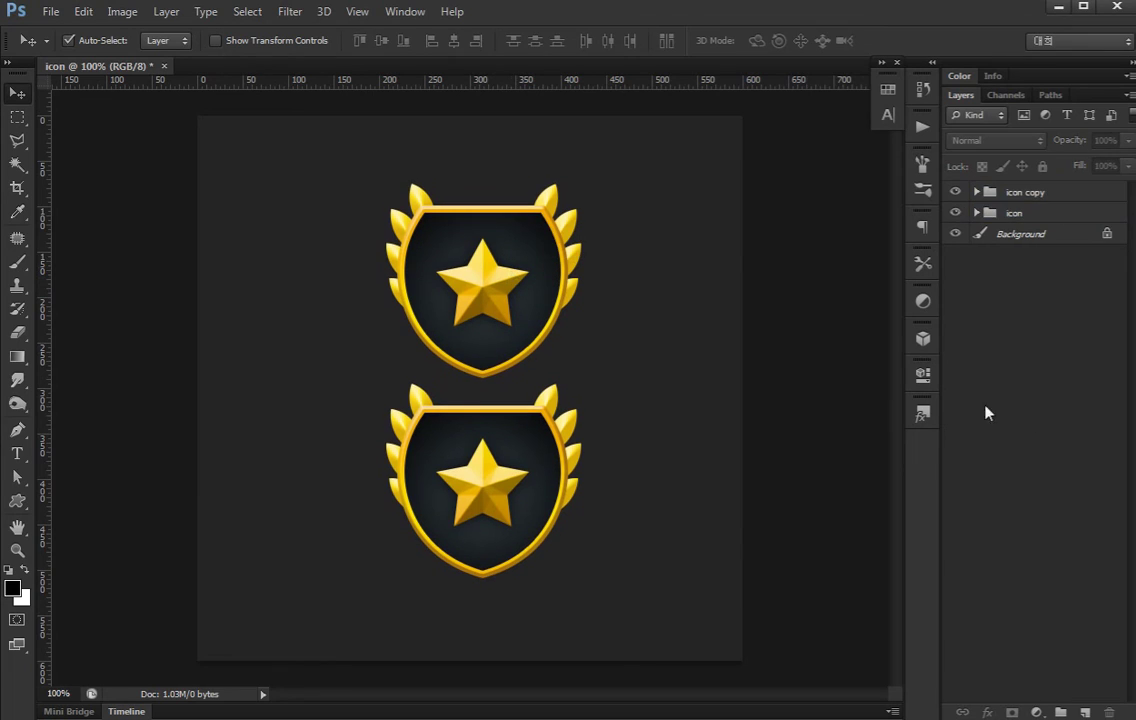
left_click(545, 400)
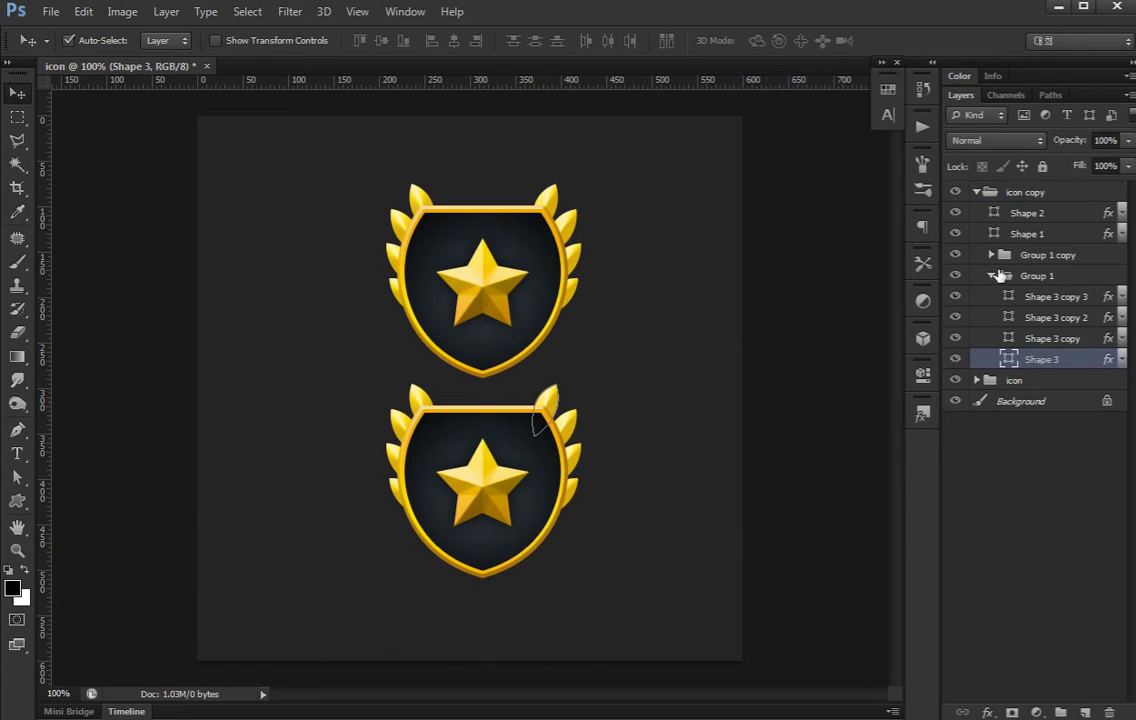
left_click(1037, 275)
left_click(991, 275)
left_click(1035, 255, "ctrl")
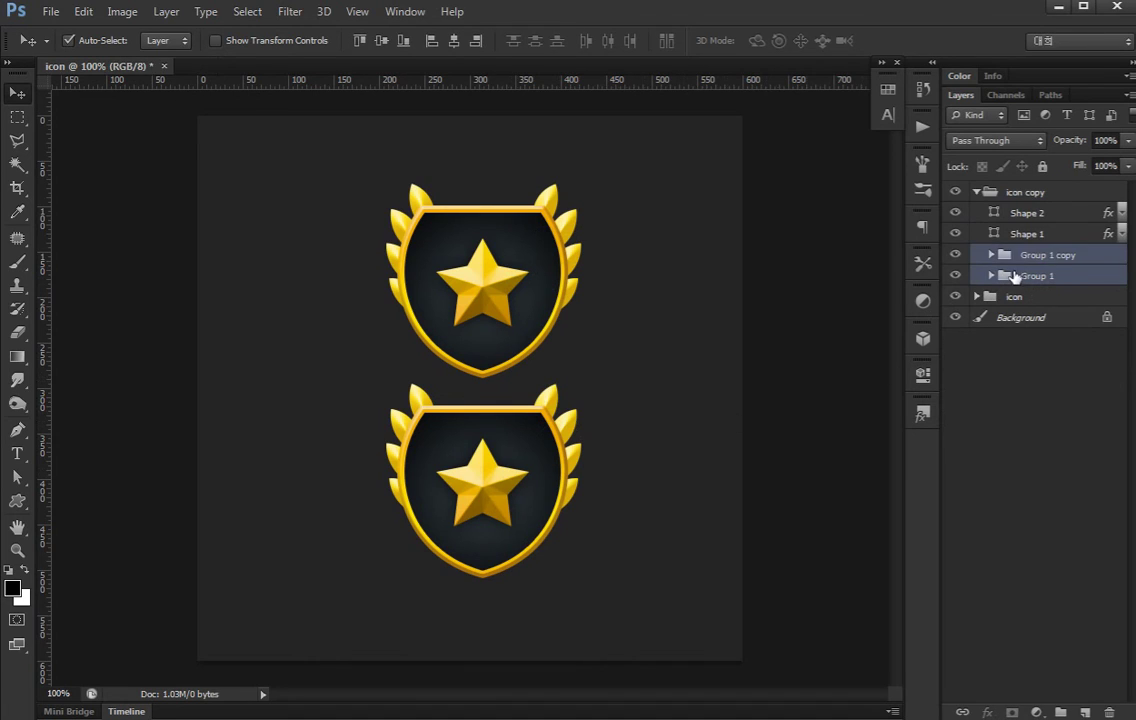
Rotate the lower badge's right laurel 45° and nudge it down toward the shield's bottom.
left_click(1007, 275)
key("ctrl+t")
left_click_drag(668, 391, 739, 536)
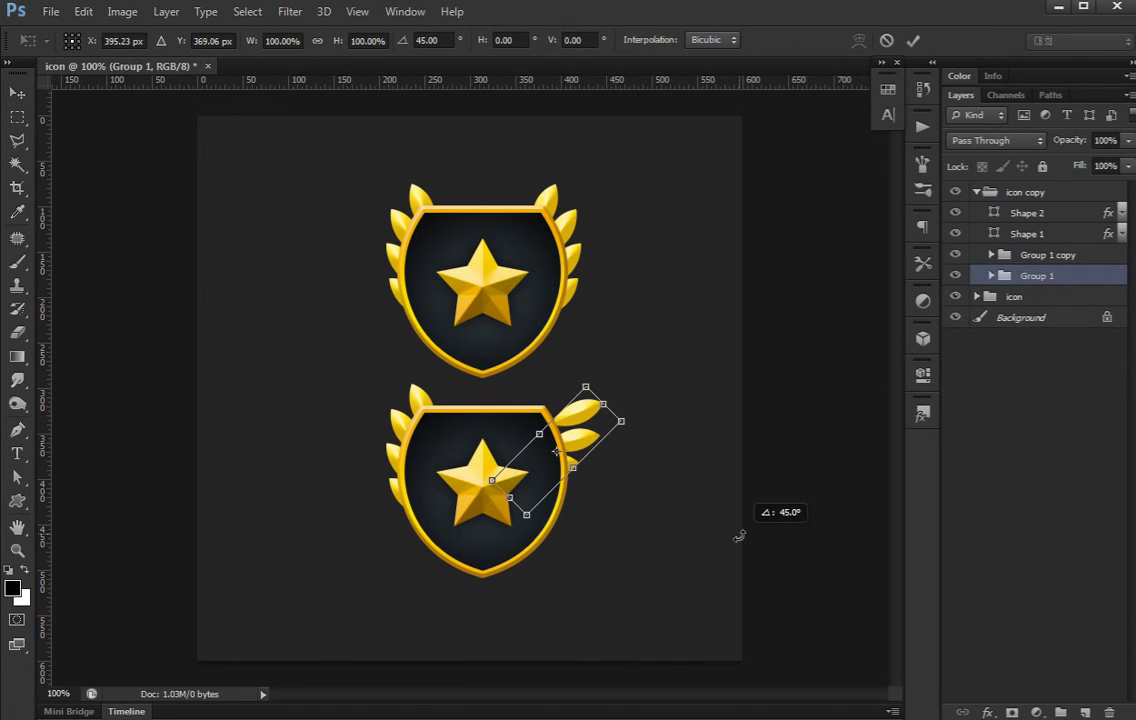
key("shift+Down")
key("shift+Down")
key("shift+Down")
key("shift+Down")
key("shift+Down")
key("shift+Down")
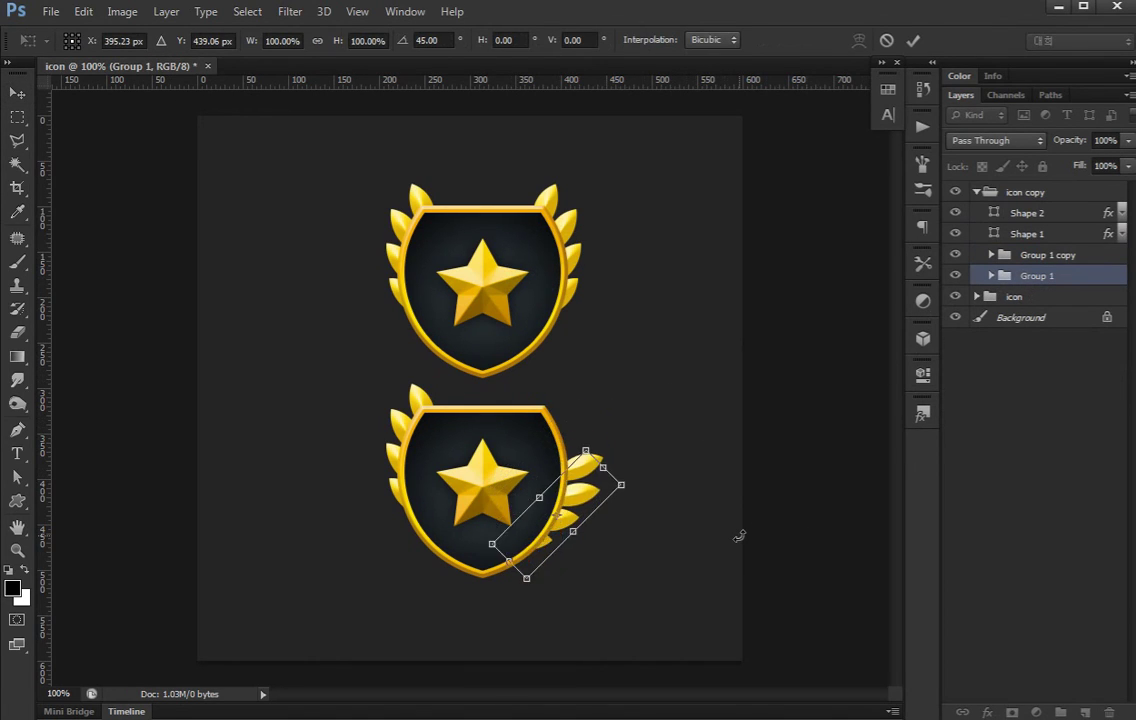
key("shift+Down")
key("shift+Down")
key("shift+Down")
key("shift+Left")
key("Up")
key("Up")
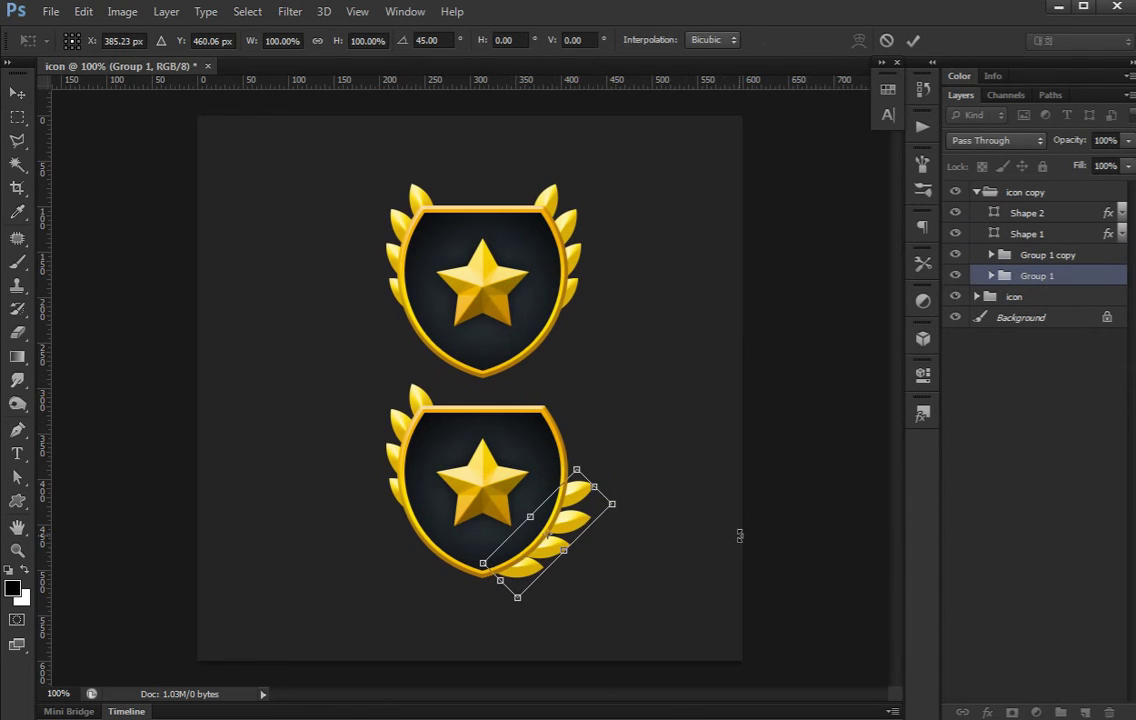
key("Up")
key("Up")
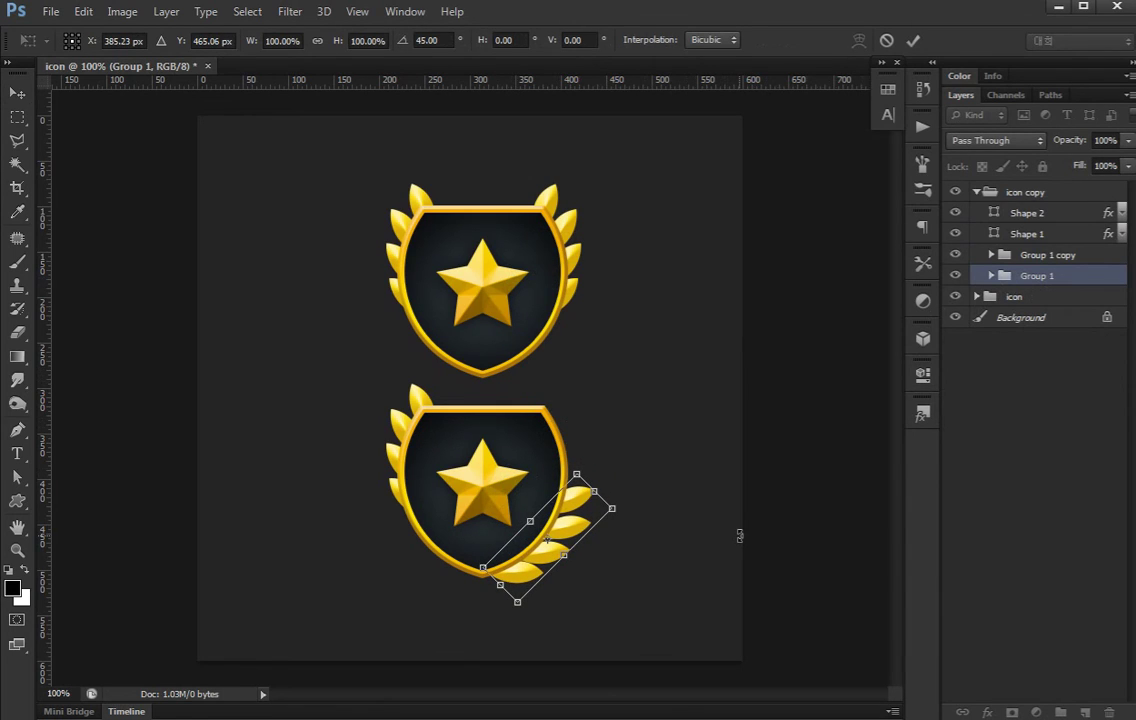
key("Return")
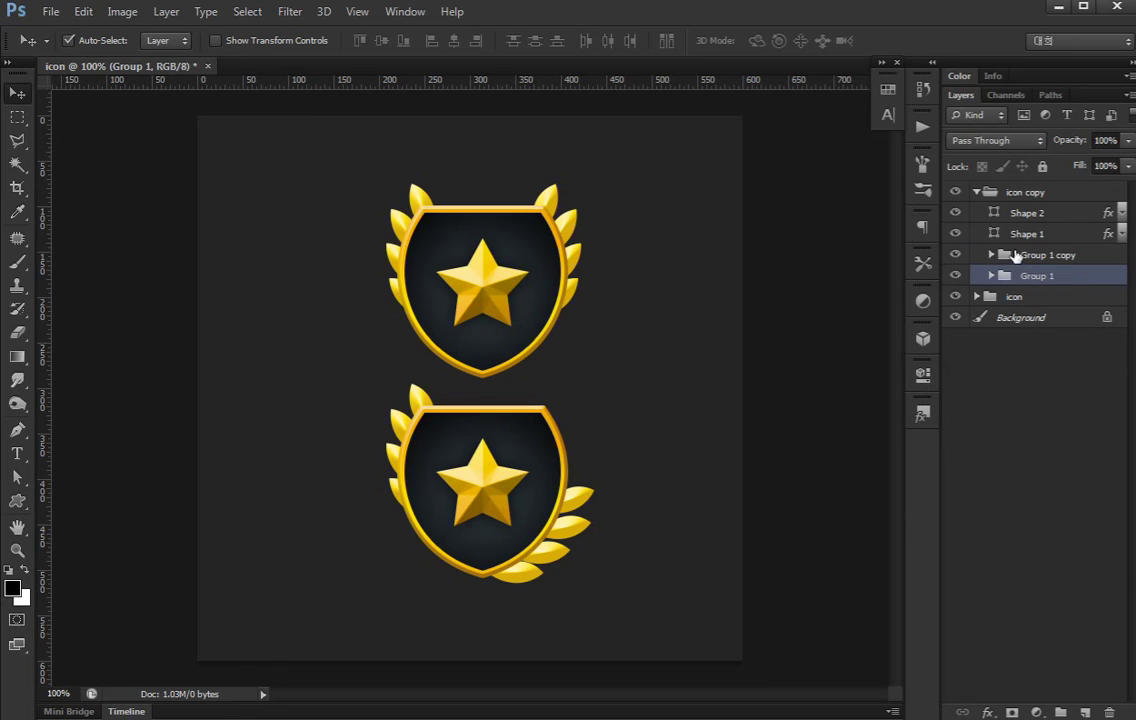
Replace the left laurel with a horizontally flipped copy of the bottom-right laurel, placed lower left.
left_click(1007, 254)
key("Delete")
left_click(1027, 258)
key("ctrl+j")
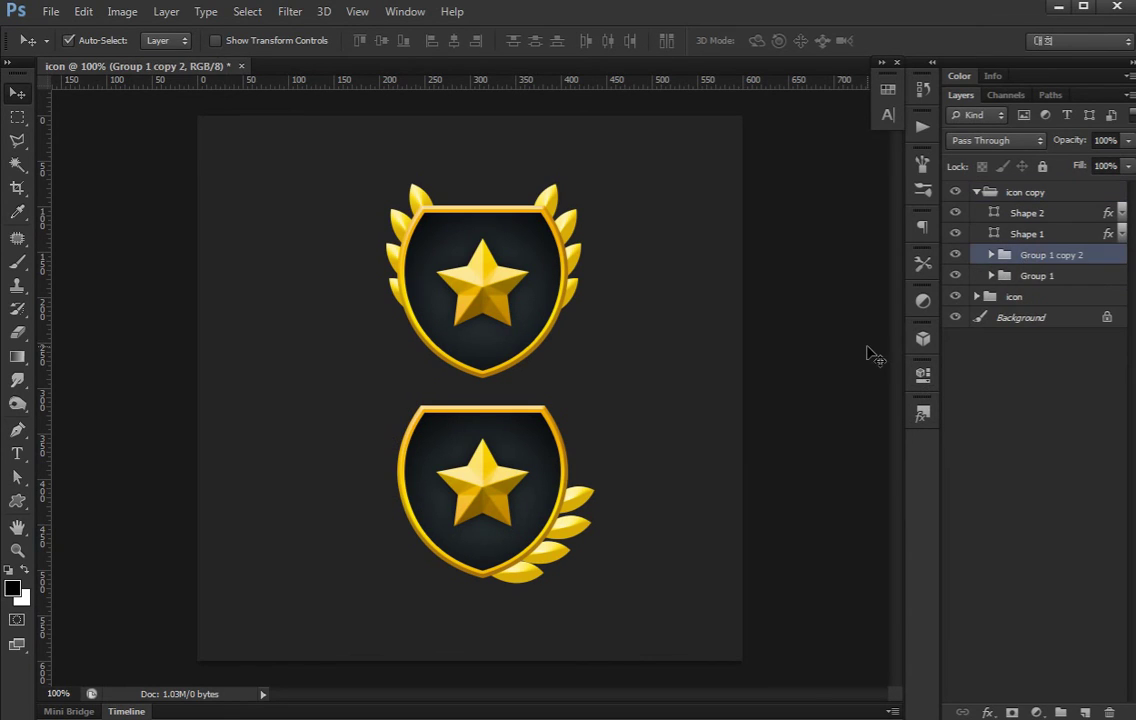
key("ctrl+t")
right_click(482, 492)
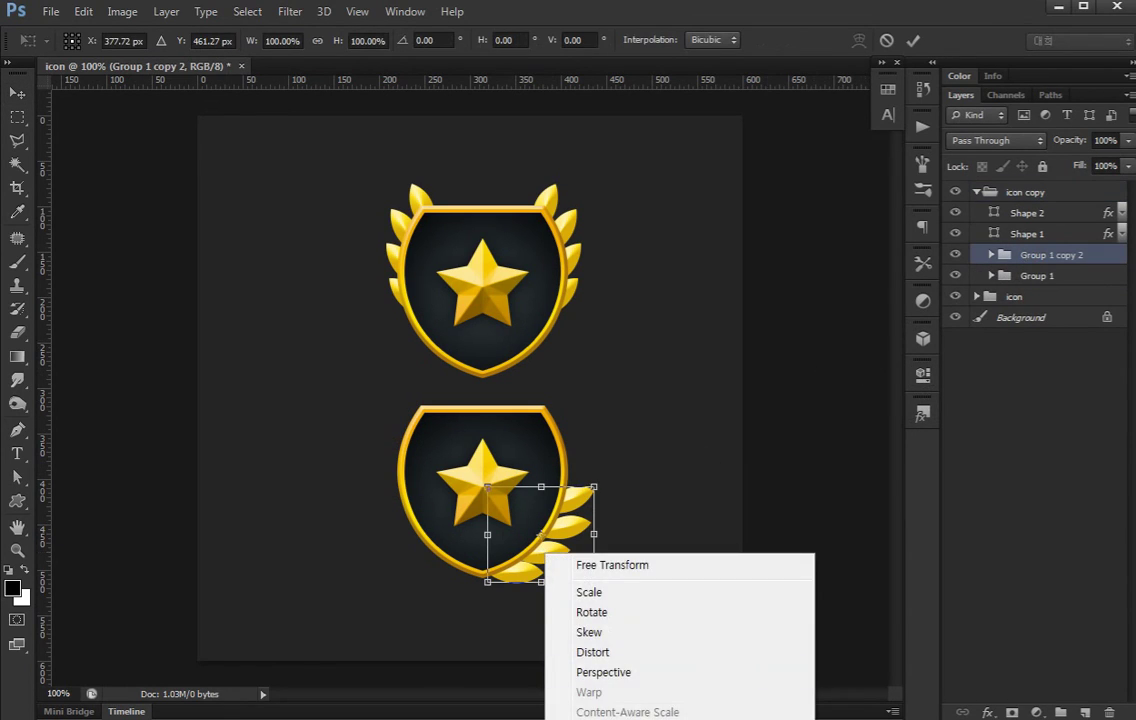
left_click(540, 712)
left_click_drag(540, 540, 432, 538)
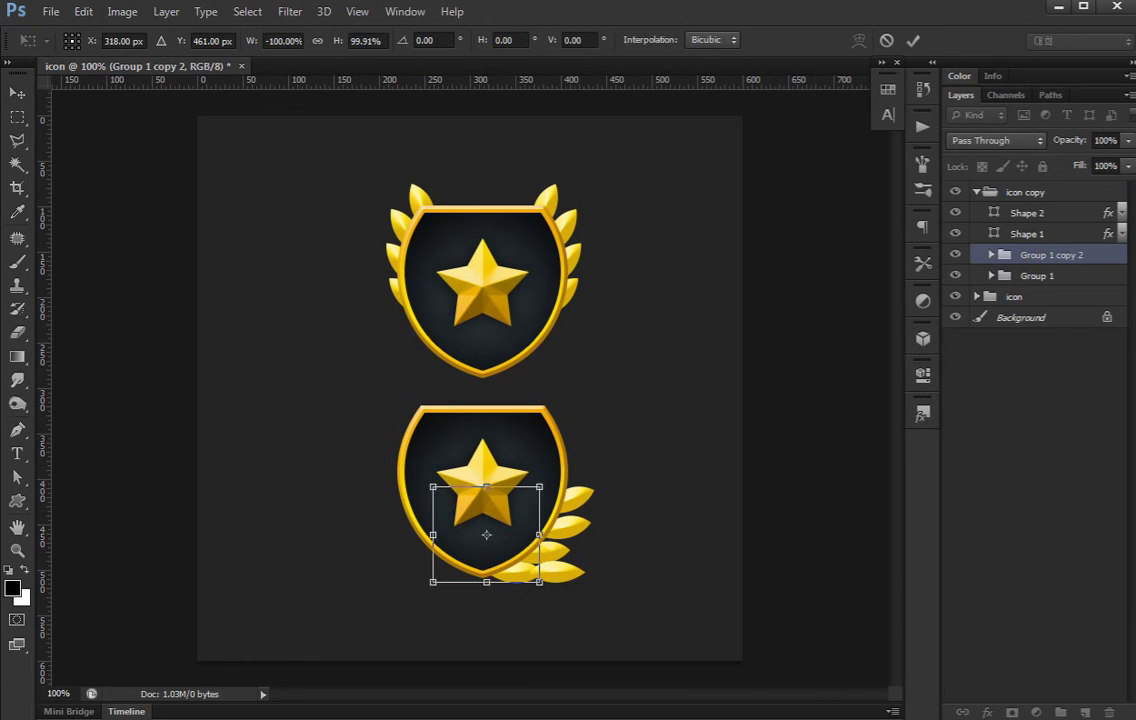
key("Return")
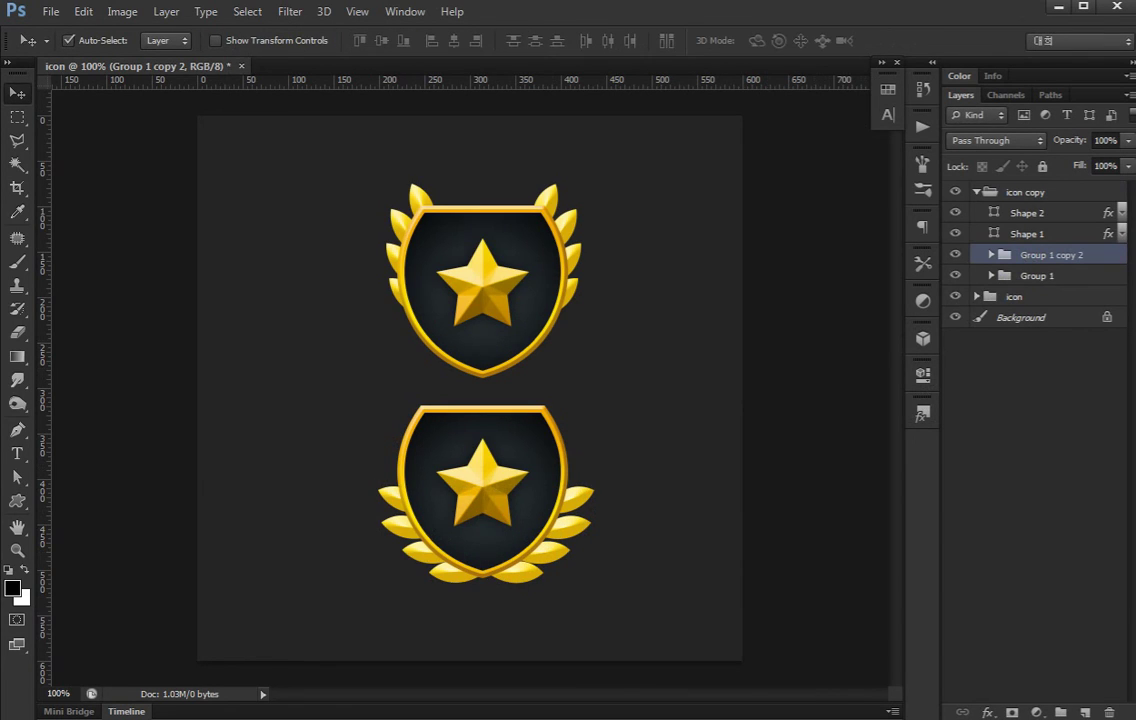
Nudge the bottom laurels left, then try and undo horizontal centring and distribution of the lower badge.
left_click(1040, 276, "shift")
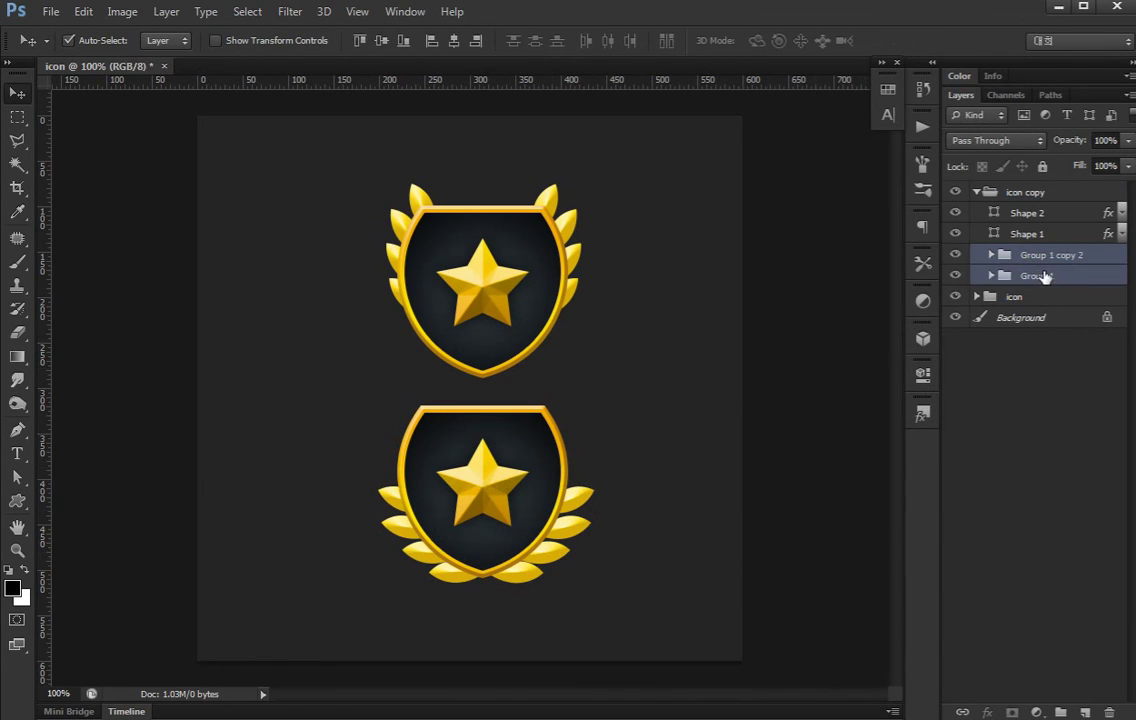
key("Left")
key("Left")
key("Left")
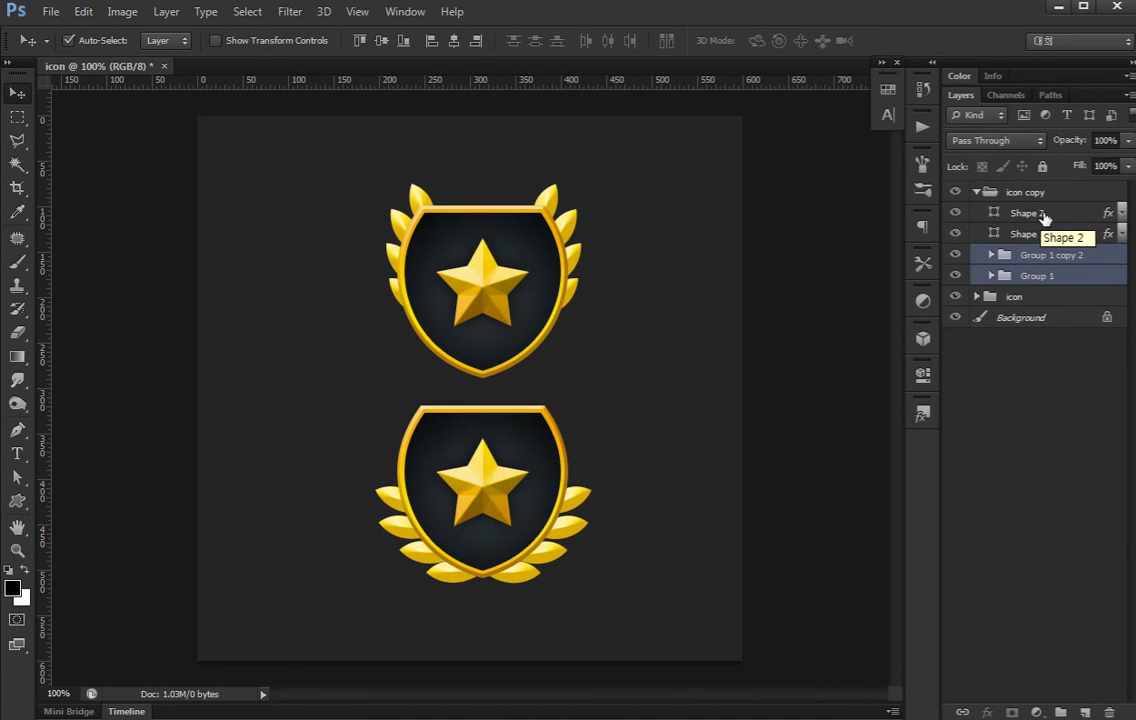
left_click(1040, 214, "shift")
key("alt+bracketleft")
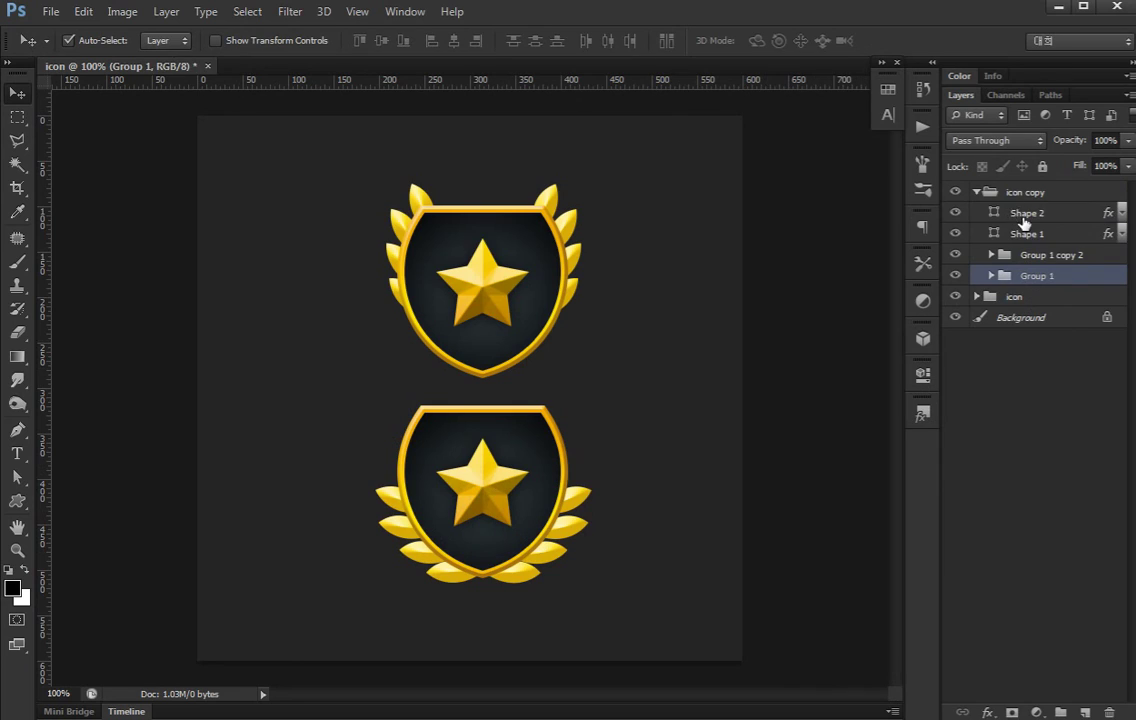
left_click(1024, 216, "shift")
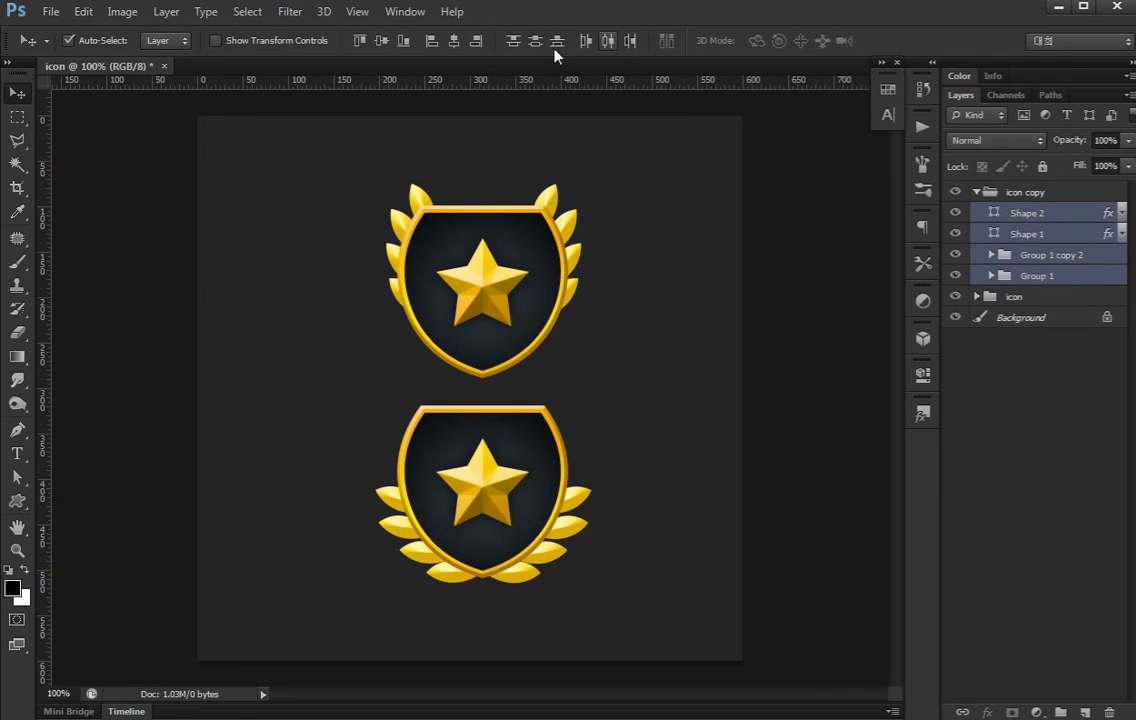
left_click(453, 43)
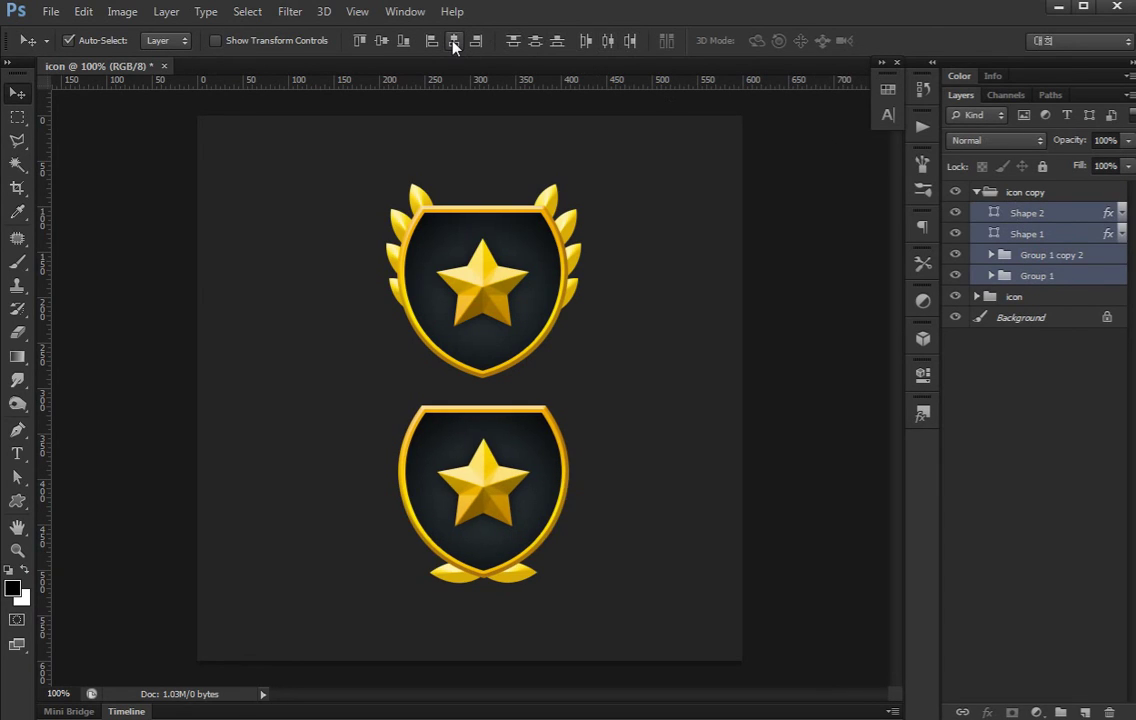
key("ctrl+z")
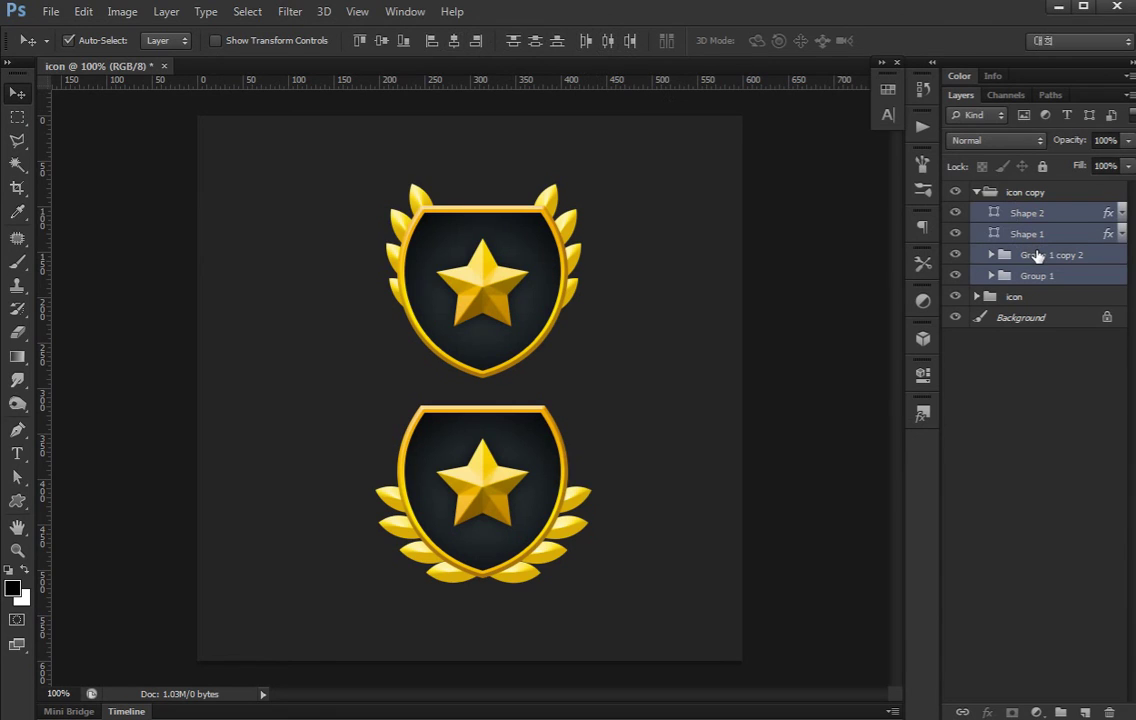
left_click(606, 47)
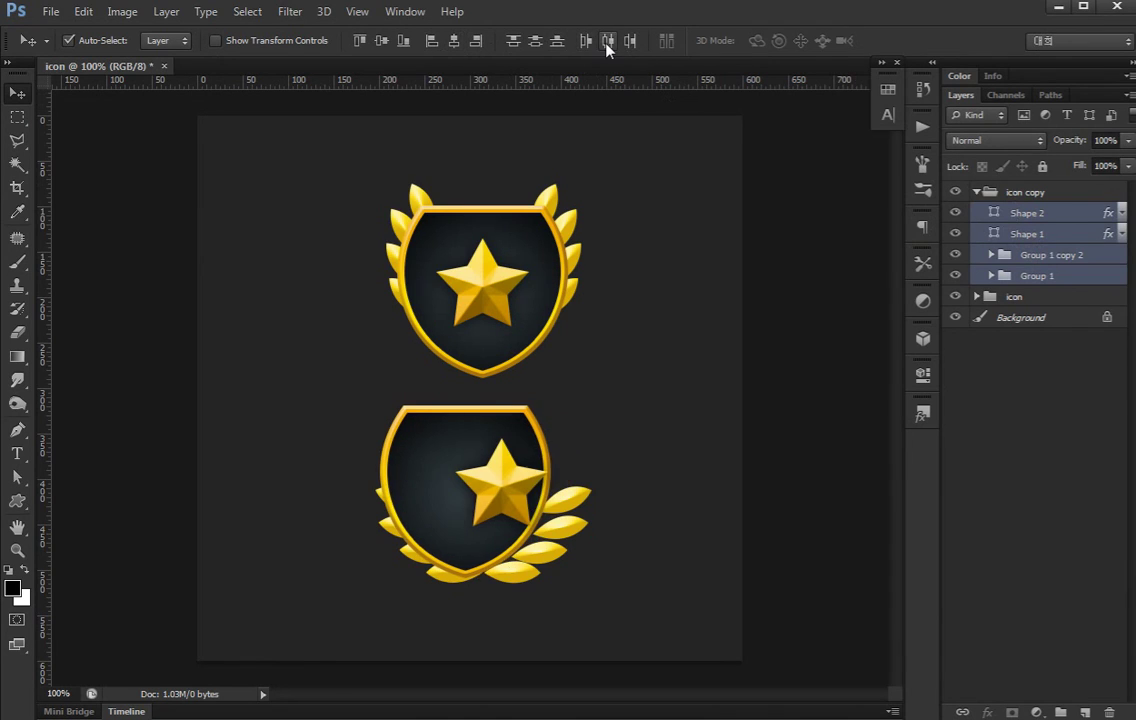
key("ctrl+z")
Try and undo a centre alignment of the laurels, then select Group 1 and Group 1 copy 2.
left_click(1035, 255)
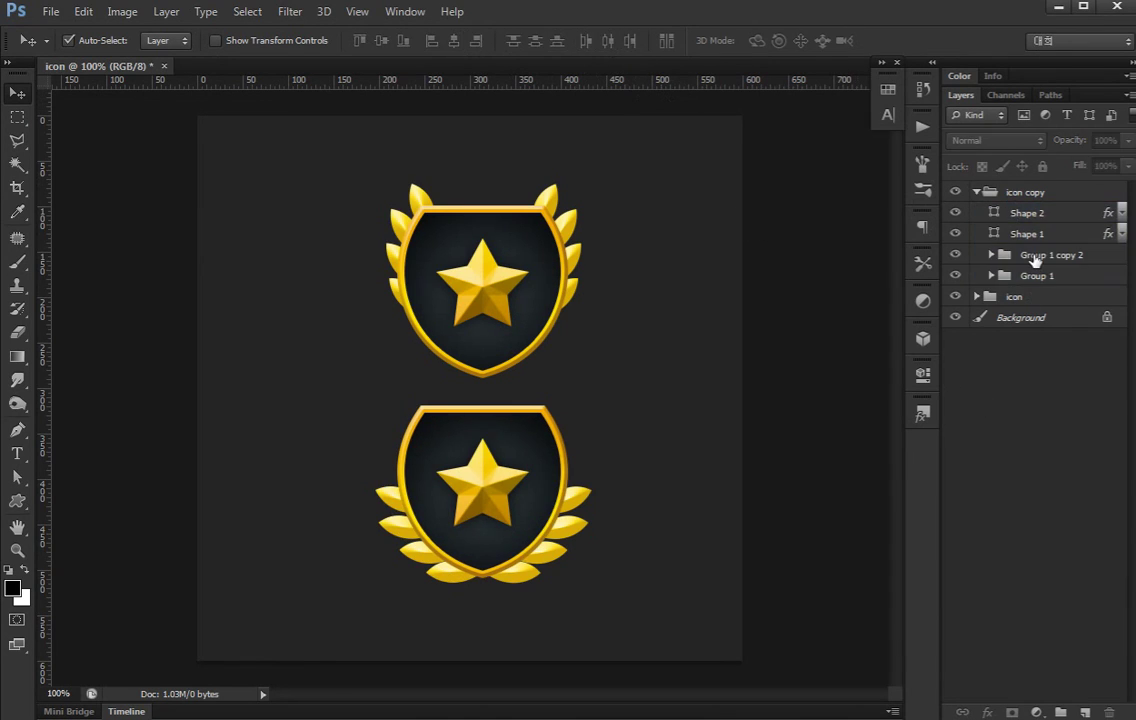
left_click(1030, 275, "shift")
left_click(980, 233, "shift")
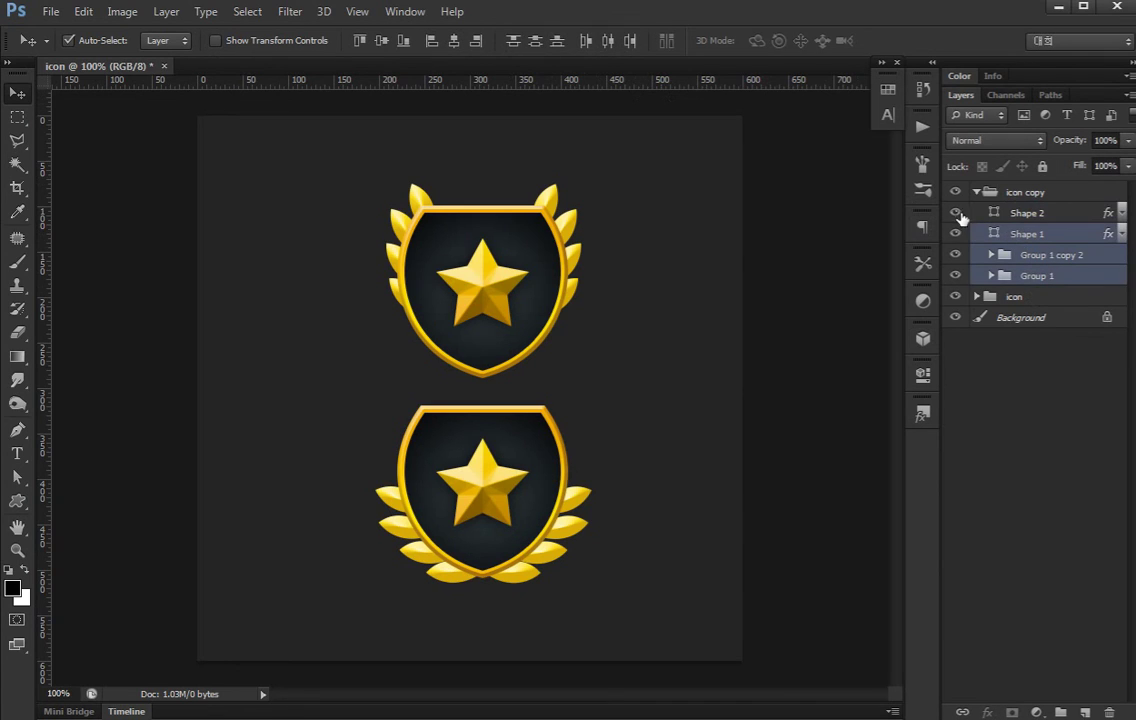
left_click(456, 42)
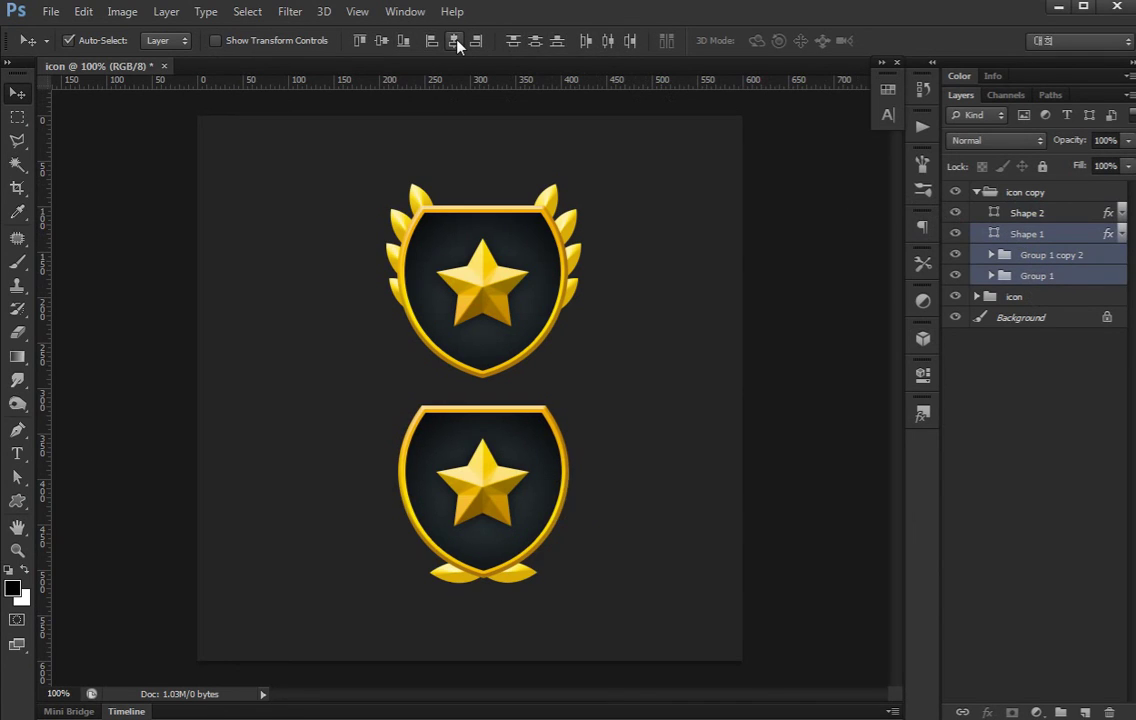
key("ctrl+z")
left_click(1017, 444)
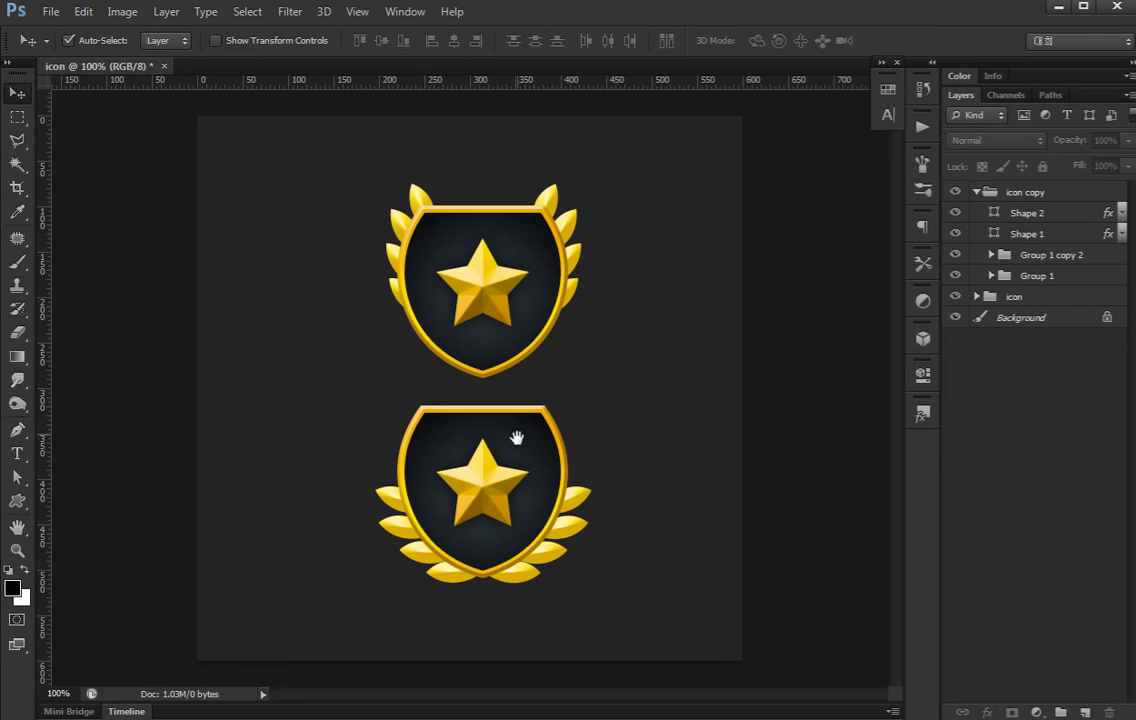
left_click(1055, 275)
left_click(1057, 255, "shift")
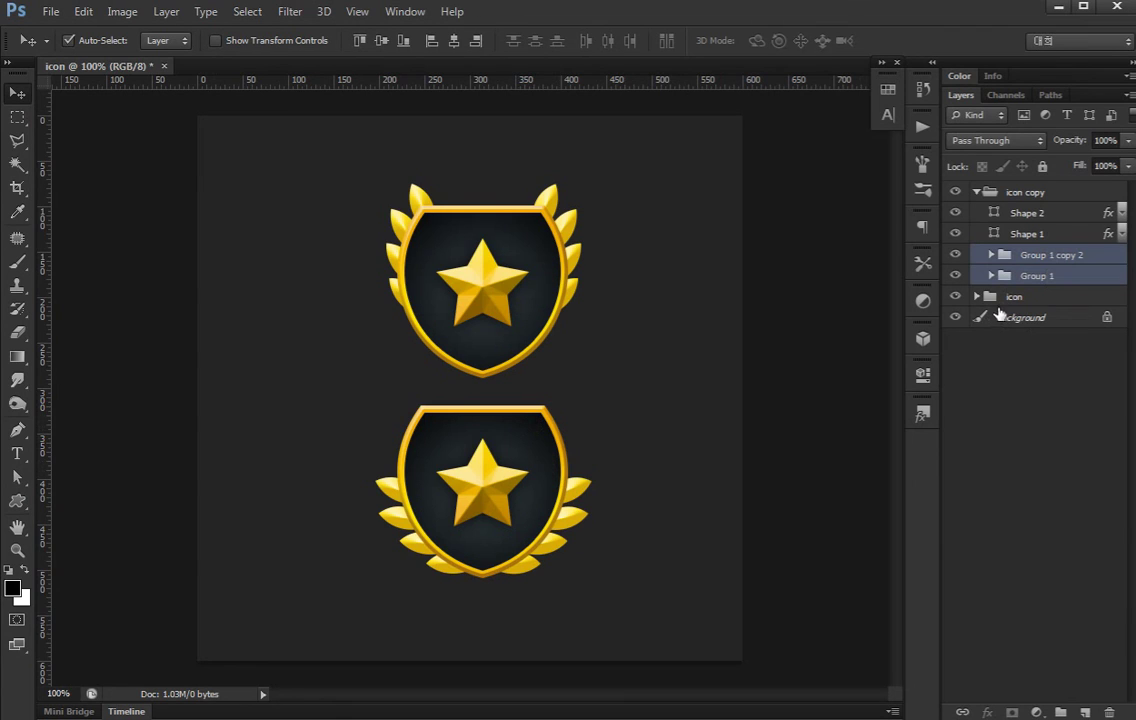
Group the two laurels and clip a colorized Hue/Saturation layer (Hue 119, Saturation 57, Lightness -44) to them.
key("ctrl+g")
left_click(924, 339)
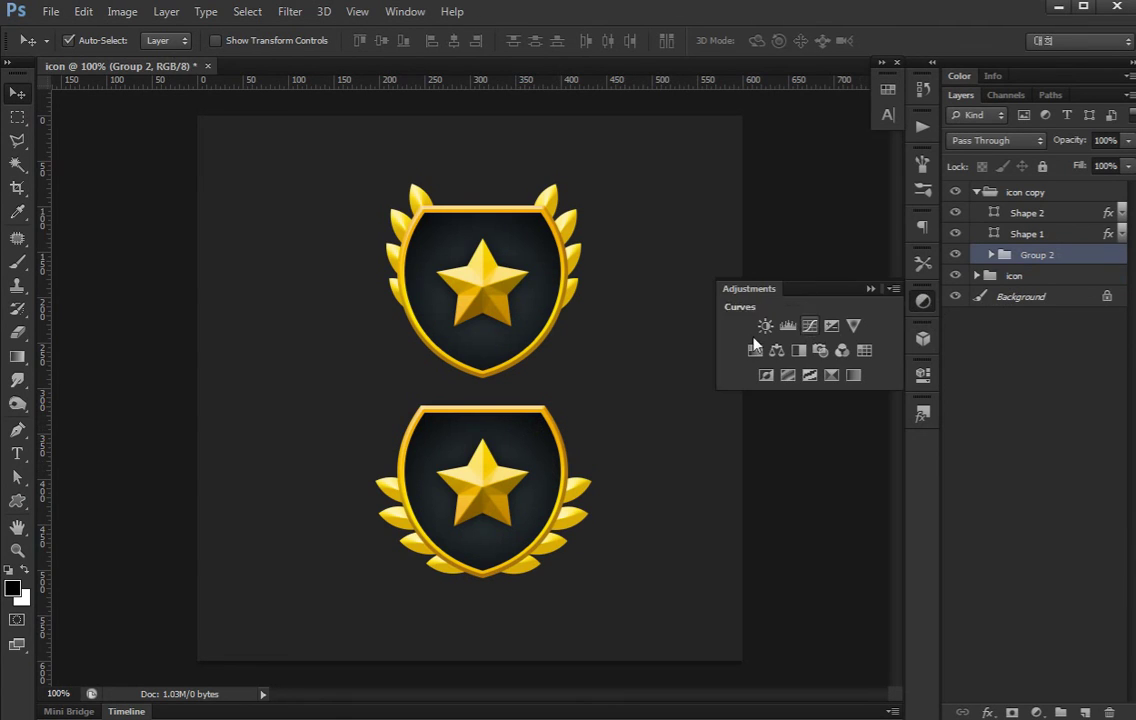
left_click(670, 312)
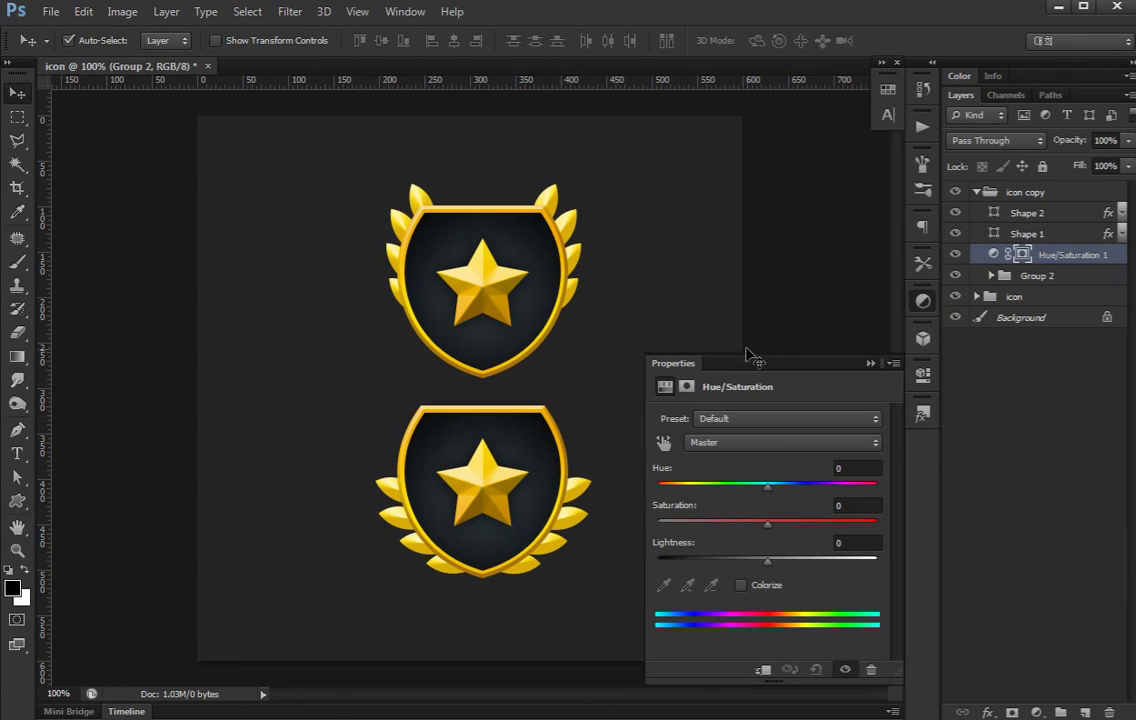
left_click(740, 586)
left_click_drag(699, 487, 727, 489)
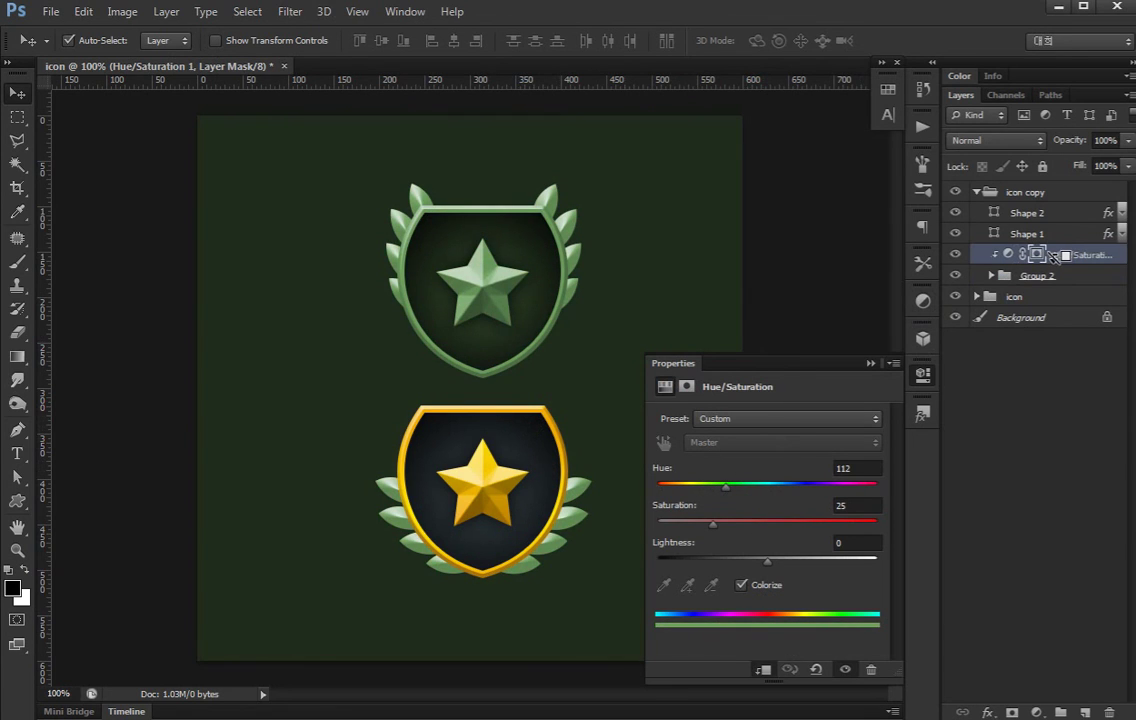
left_click(1053, 257, "alt")
left_click_drag(764, 568, 750, 569)
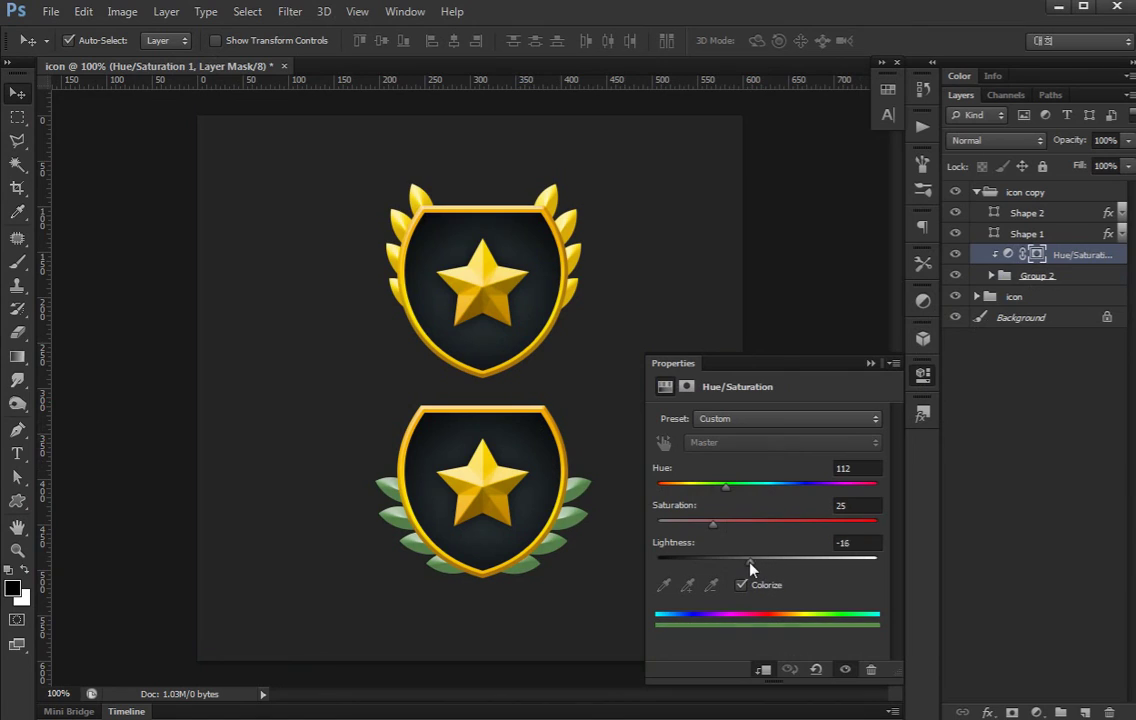
left_click_drag(772, 524, 769, 524)
mouse_move(728, 487)
left_mouse_down()
mouse_move(718, 487)
mouse_move(737, 487)
mouse_move(749, 524)
mouse_move(740, 561)
mouse_move(715, 562)
mouse_move(781, 522)
left_mouse_up()
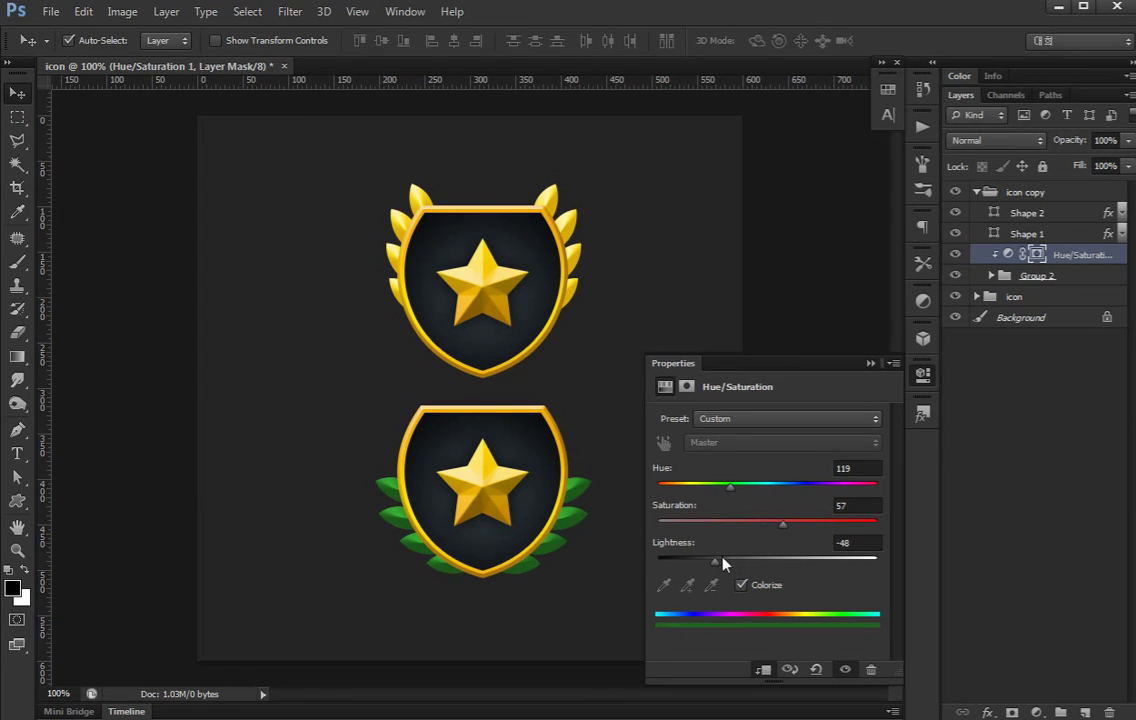
left_click_drag(718, 566, 721, 567)
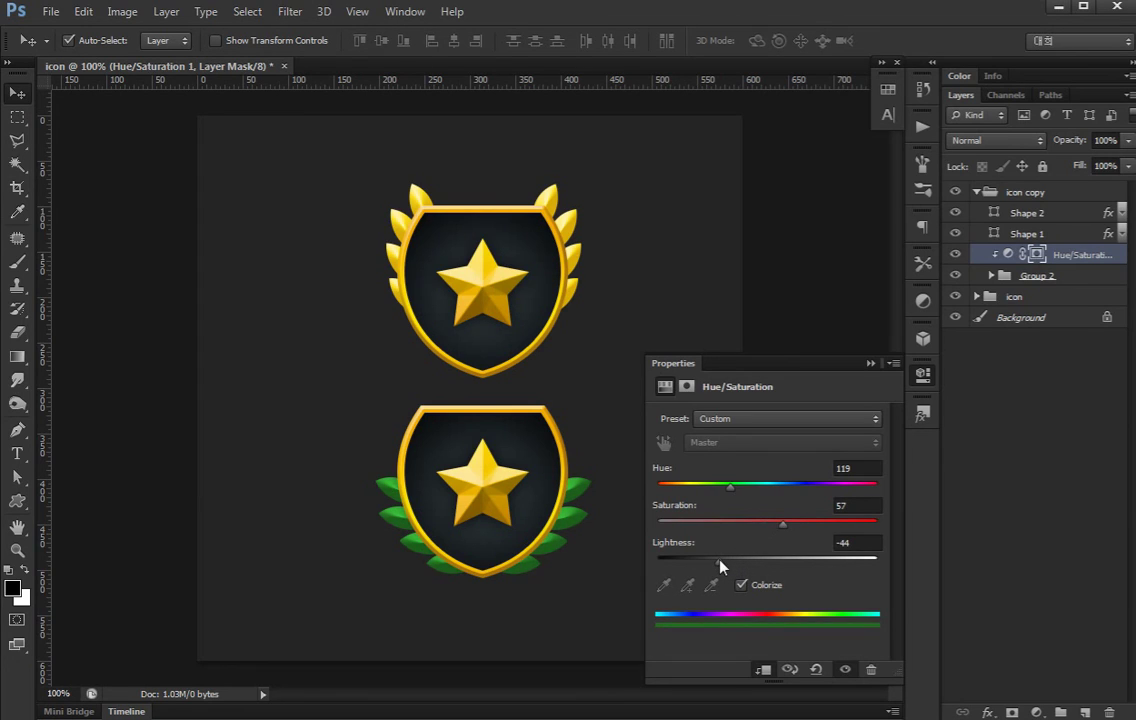
left_click(919, 384)
left_click(1019, 456)
Raise Shape 1's Bevel & Emboss size and Stroke size by two steps each, viewed at 200%.
key("ctrl+plus")
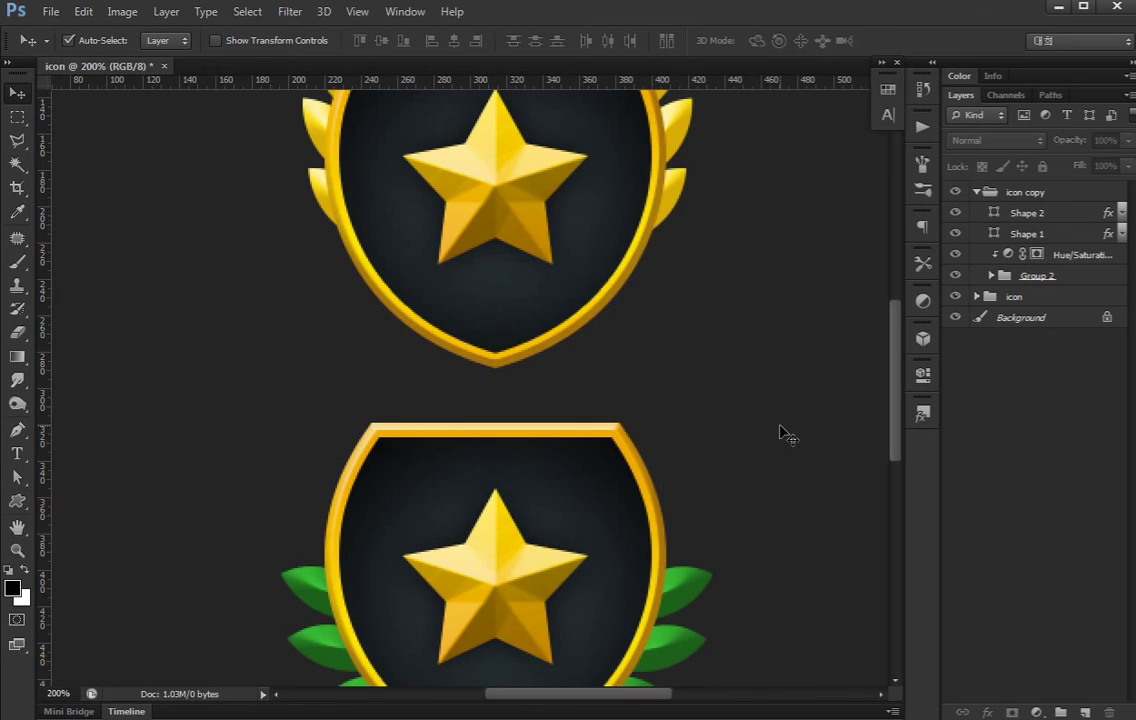
scroll(610, 390, "up", 3)
left_click(619, 314)
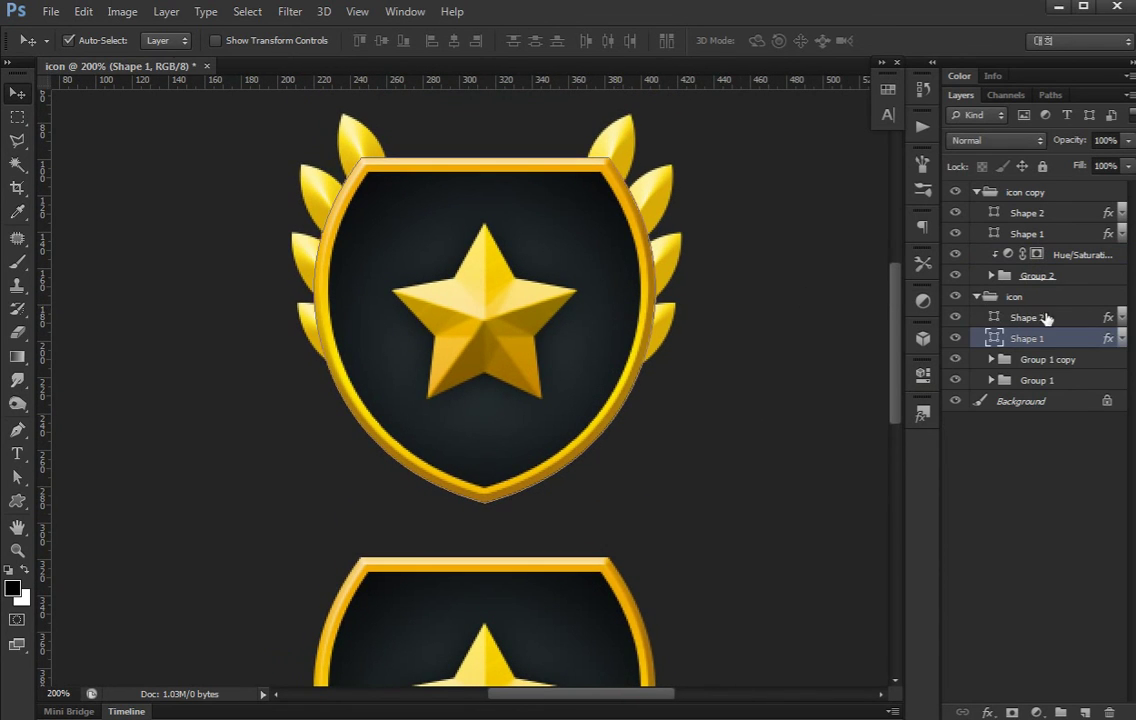
double_click(1068, 344)
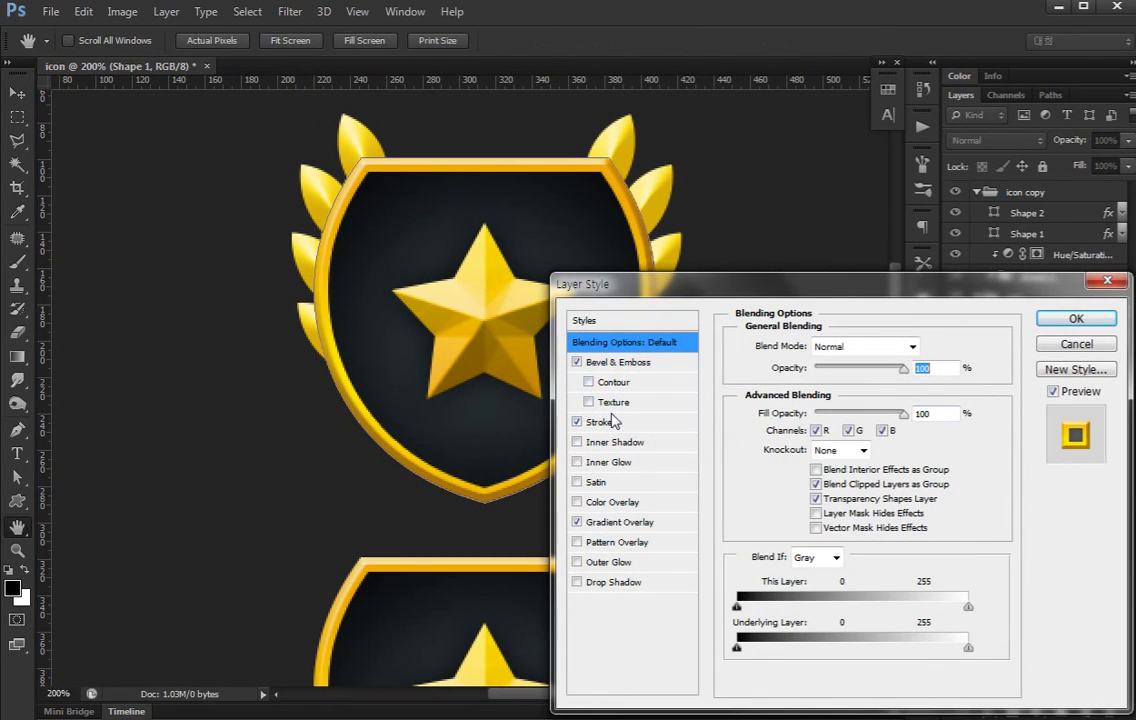
left_click(628, 363)
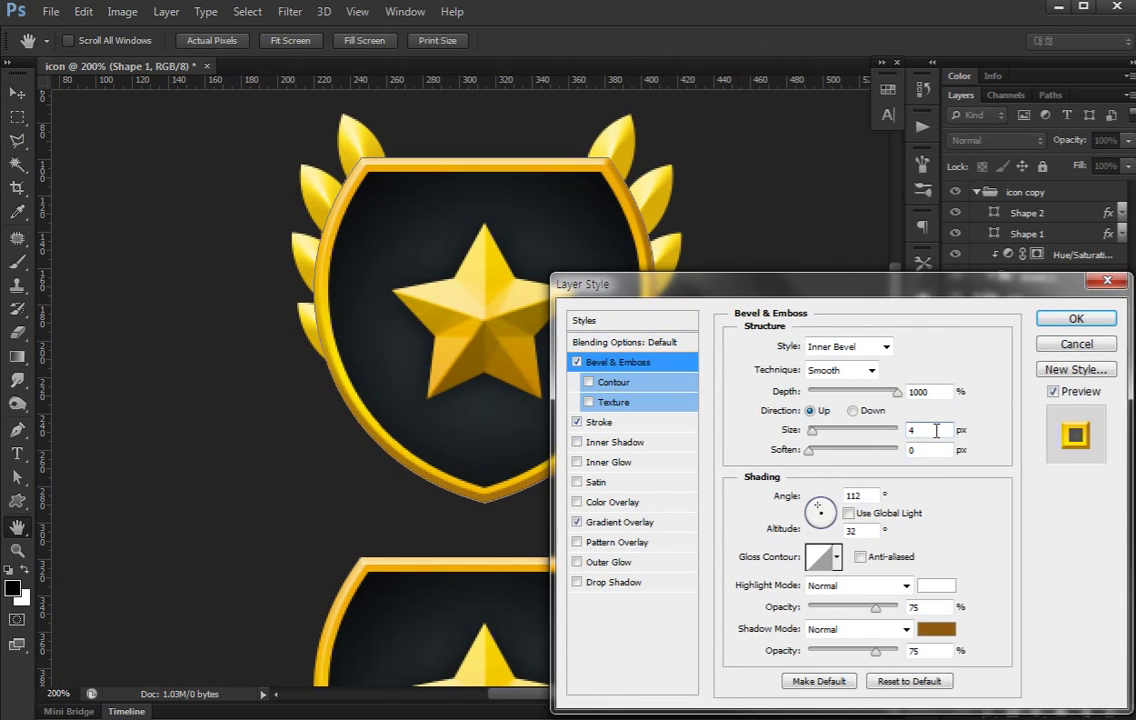
key("Up")
key("Up")
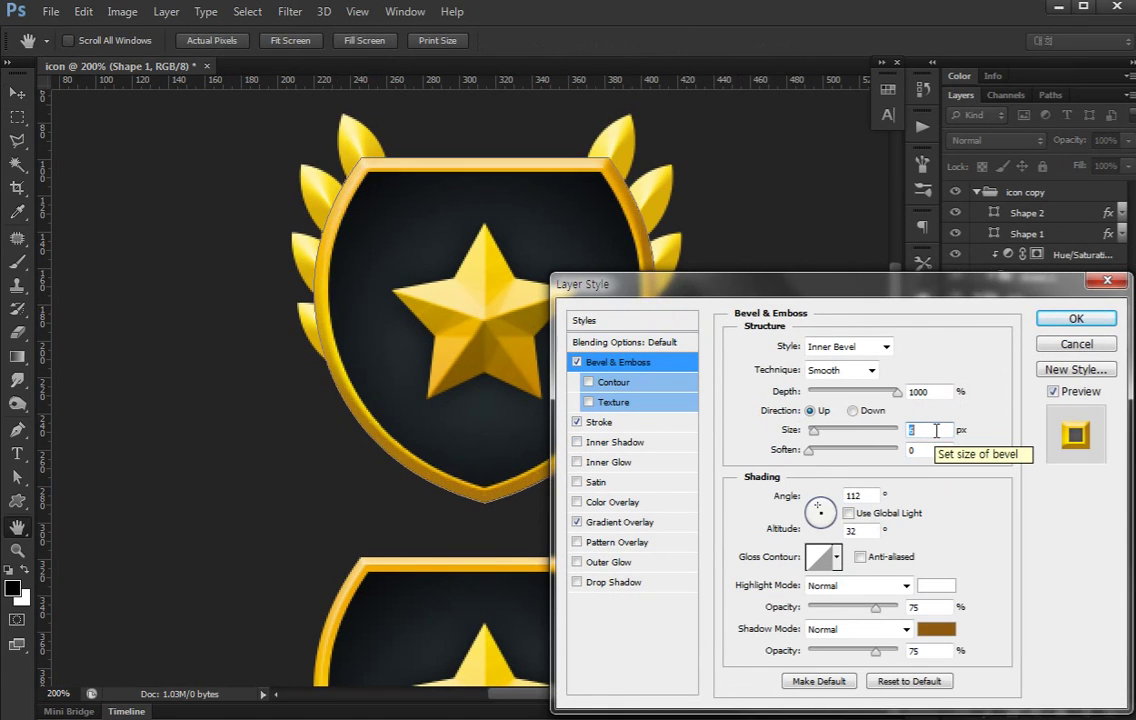
key("Up")
key("Up")
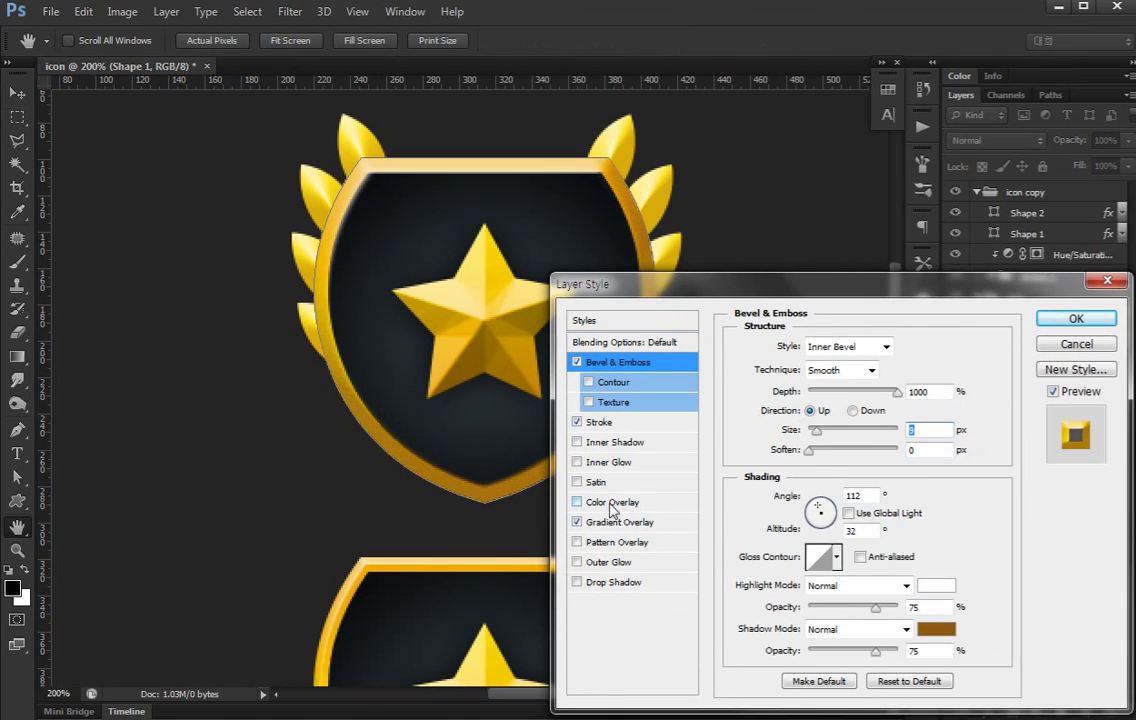
left_click(600, 422)
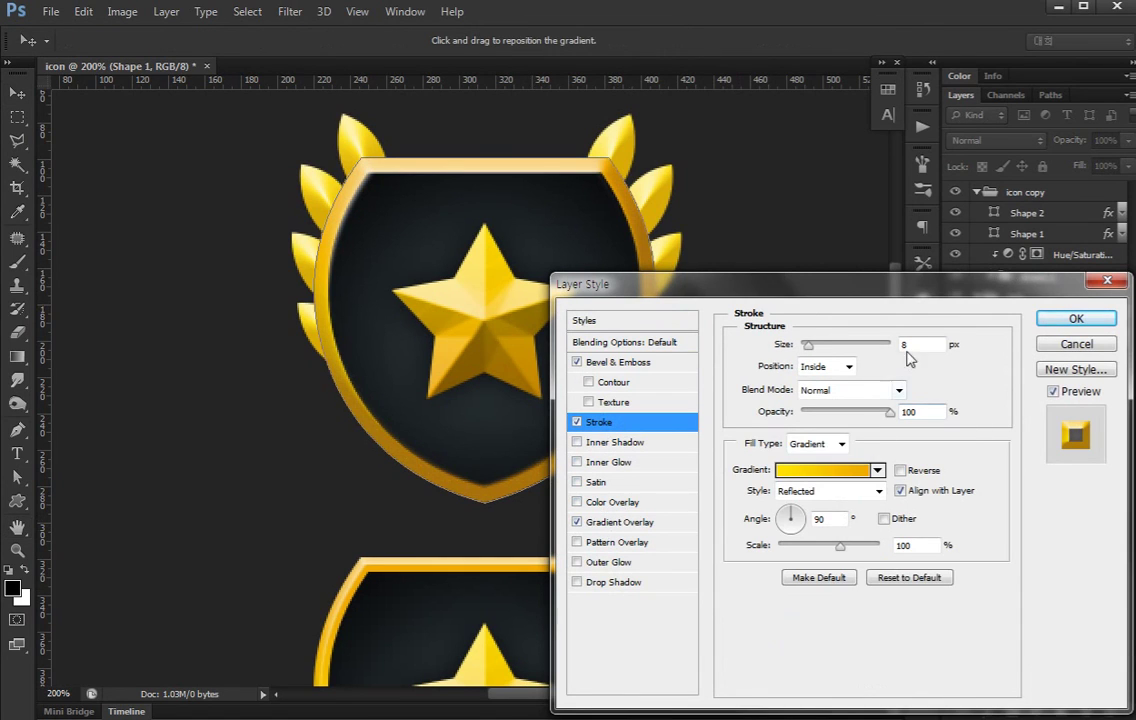
key("Up")
key("Up")
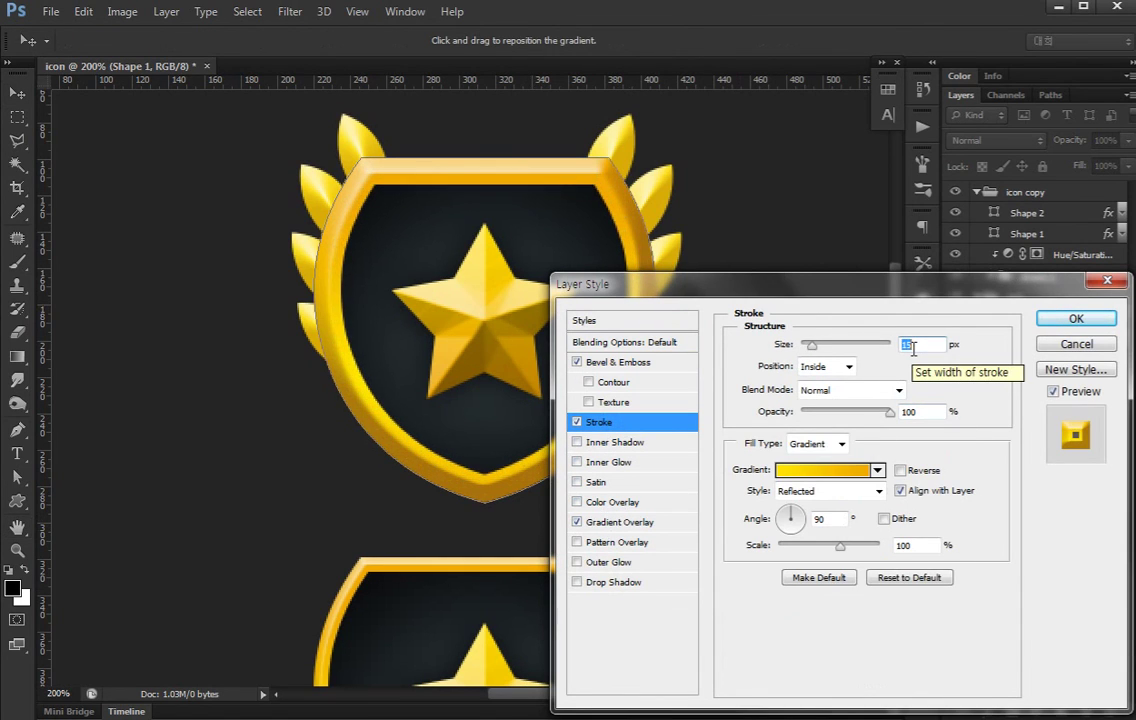
key("Up")
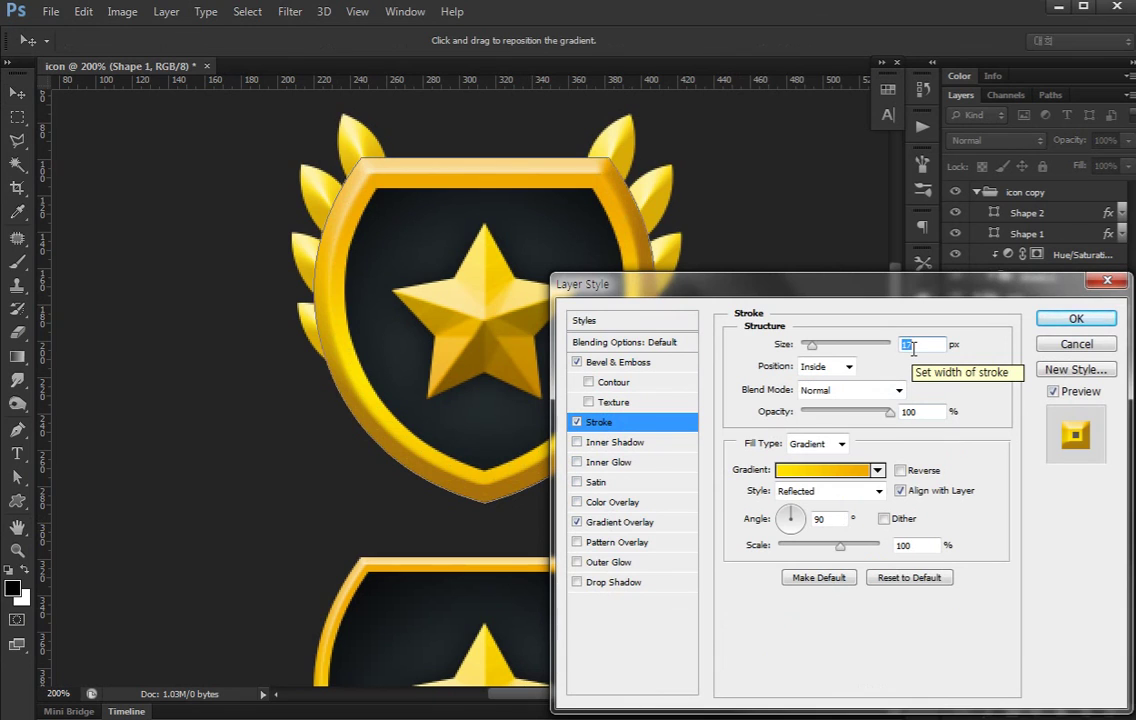
left_click(1075, 318)
mouse_move(617, 456)
left_mouse_down()
mouse_move(616, 330)
mouse_move(548, 284)
left_mouse_up()
key("ctrl+minus")
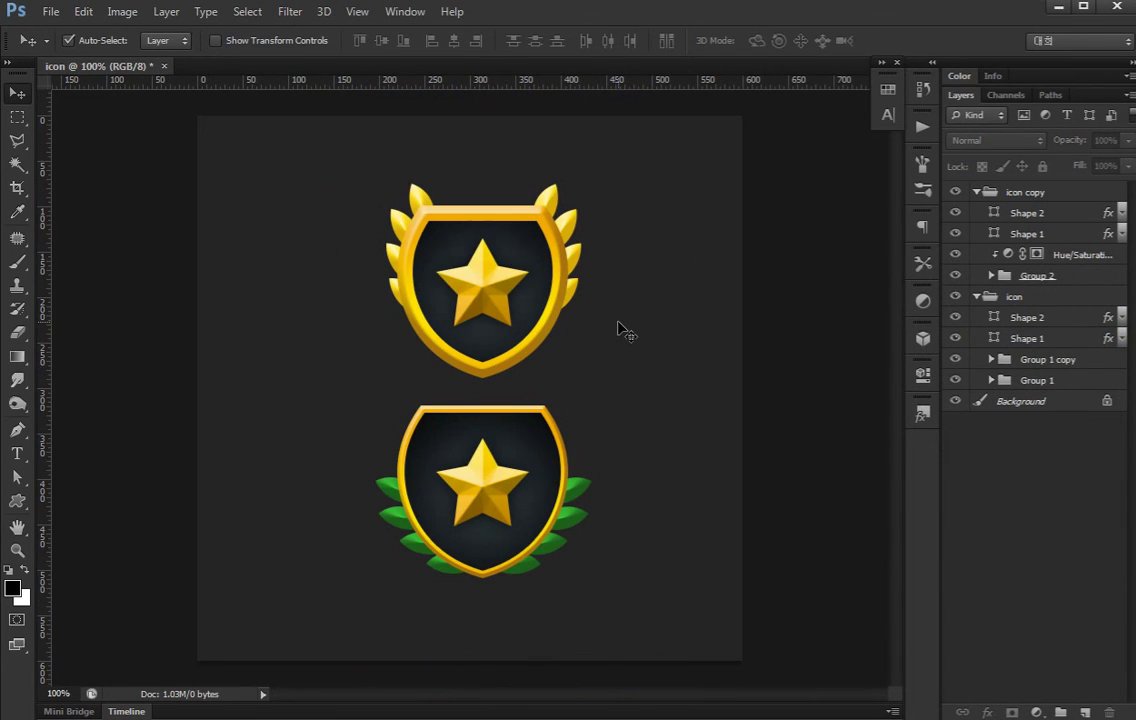
Collapse the groups and align icon, then icon copy, to horizontal centres with the Background.
left_click(541, 358)
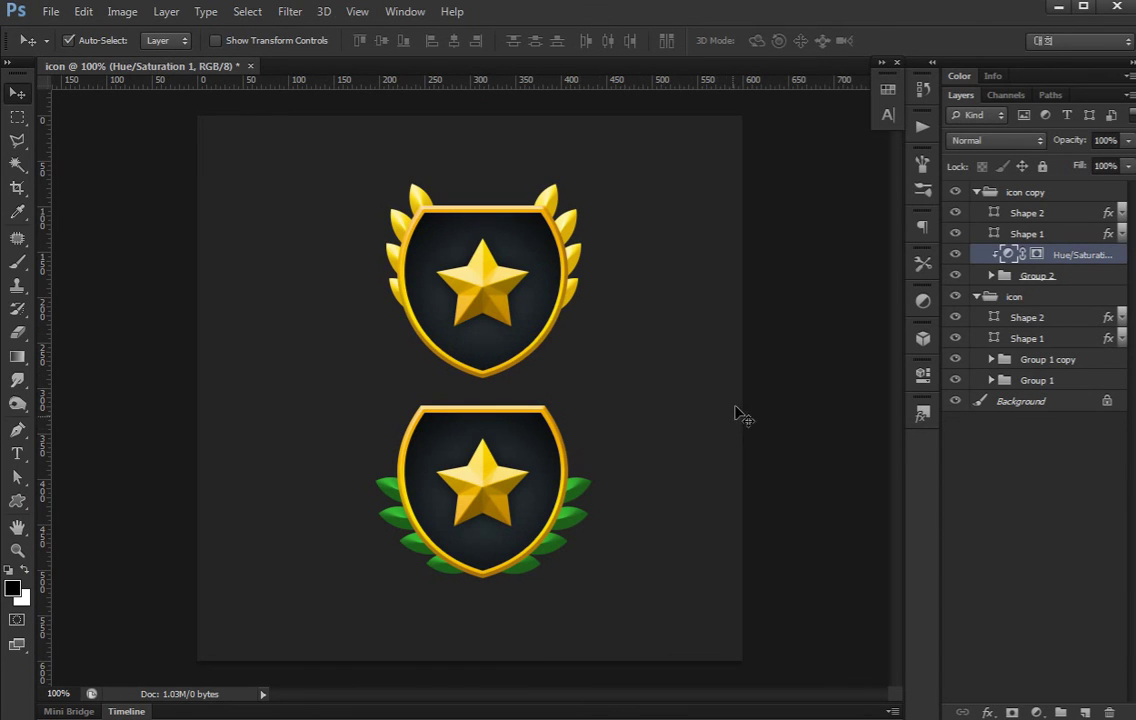
left_click(976, 191)
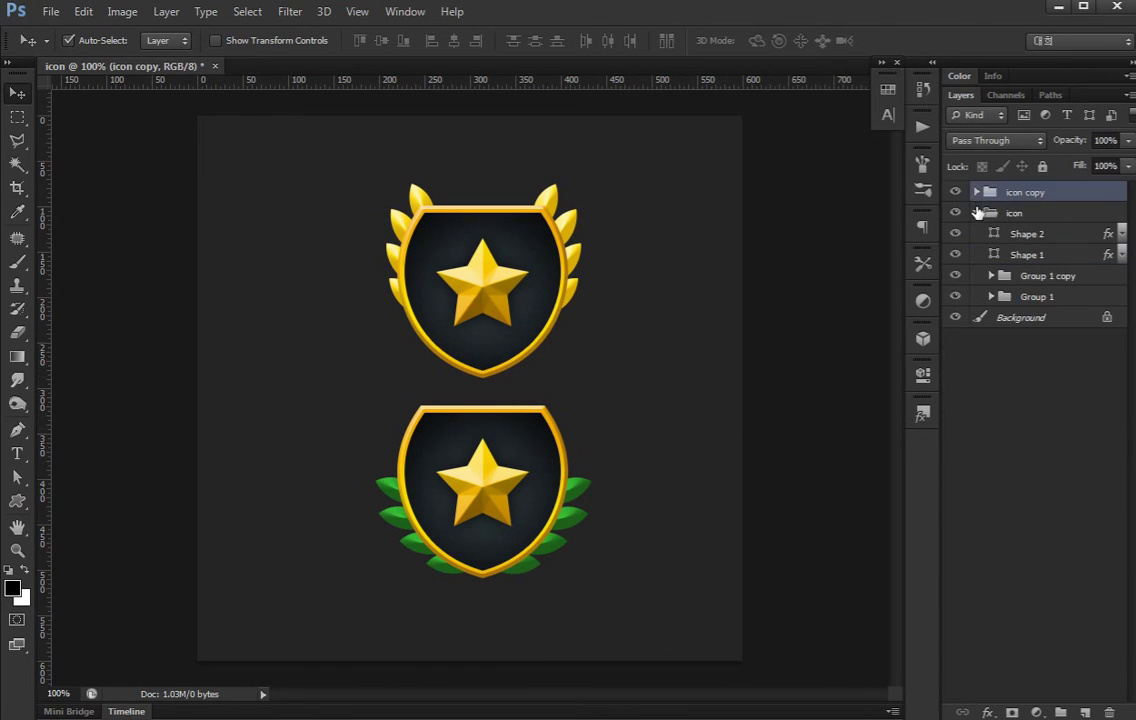
left_click(976, 213)
left_click(1005, 213)
left_click(1020, 195, "shift")
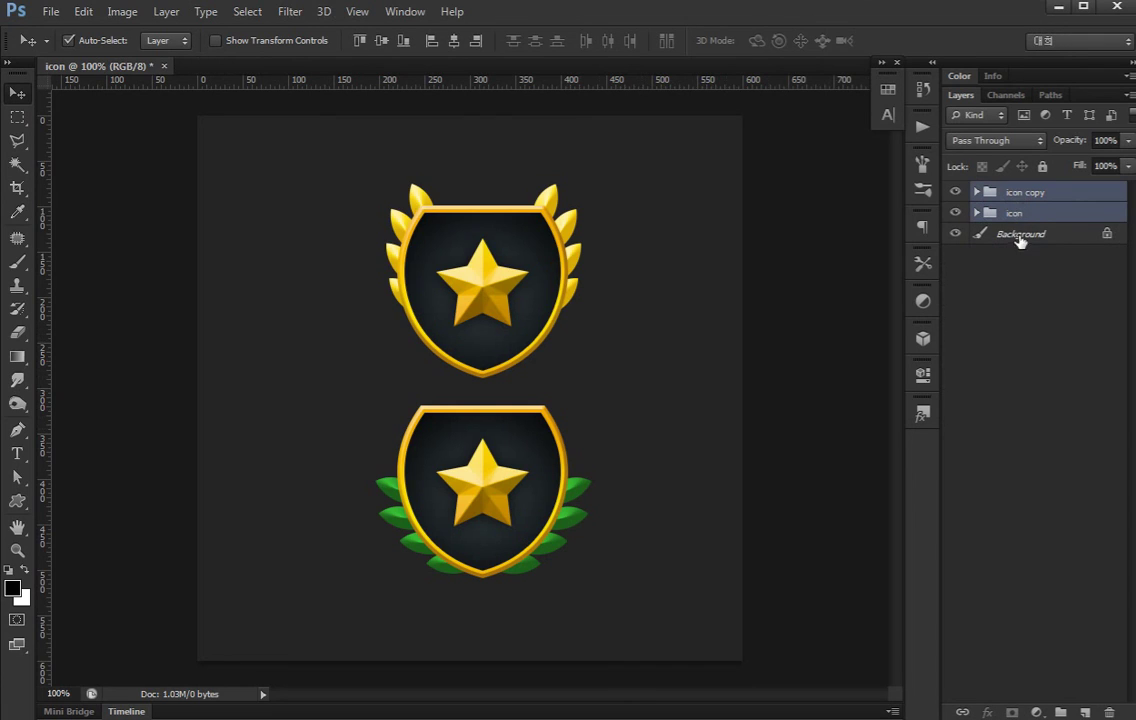
left_click(1020, 235, "shift")
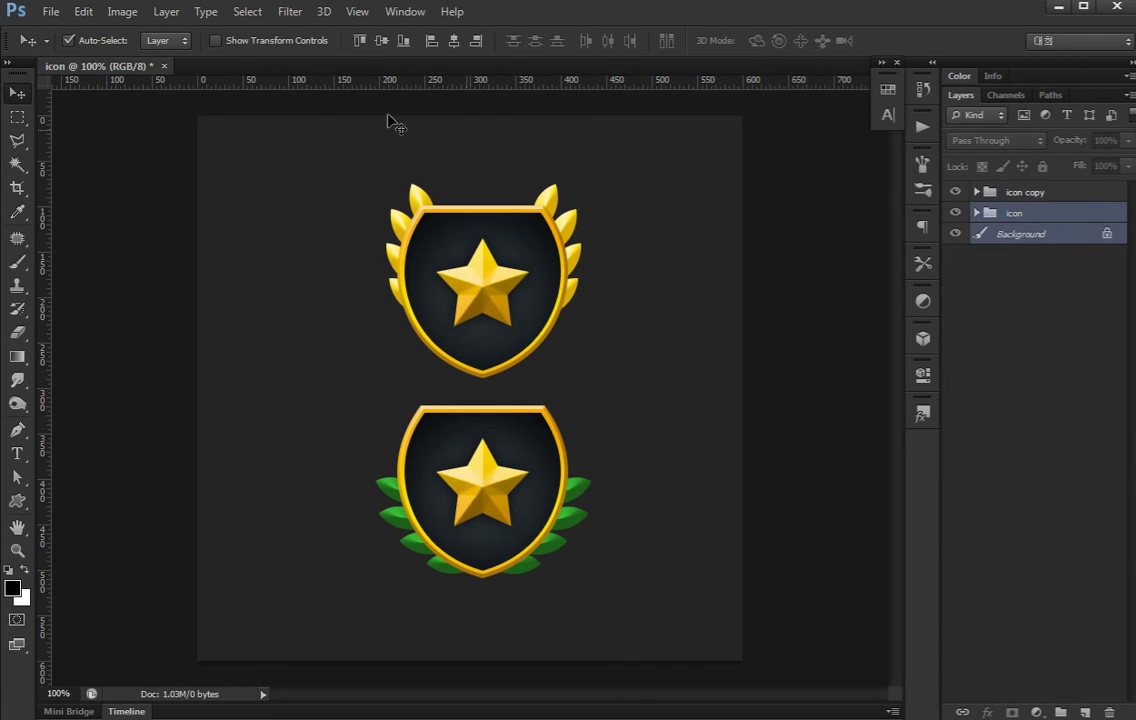
left_click(455, 41)
left_click(1014, 196, "ctrl")
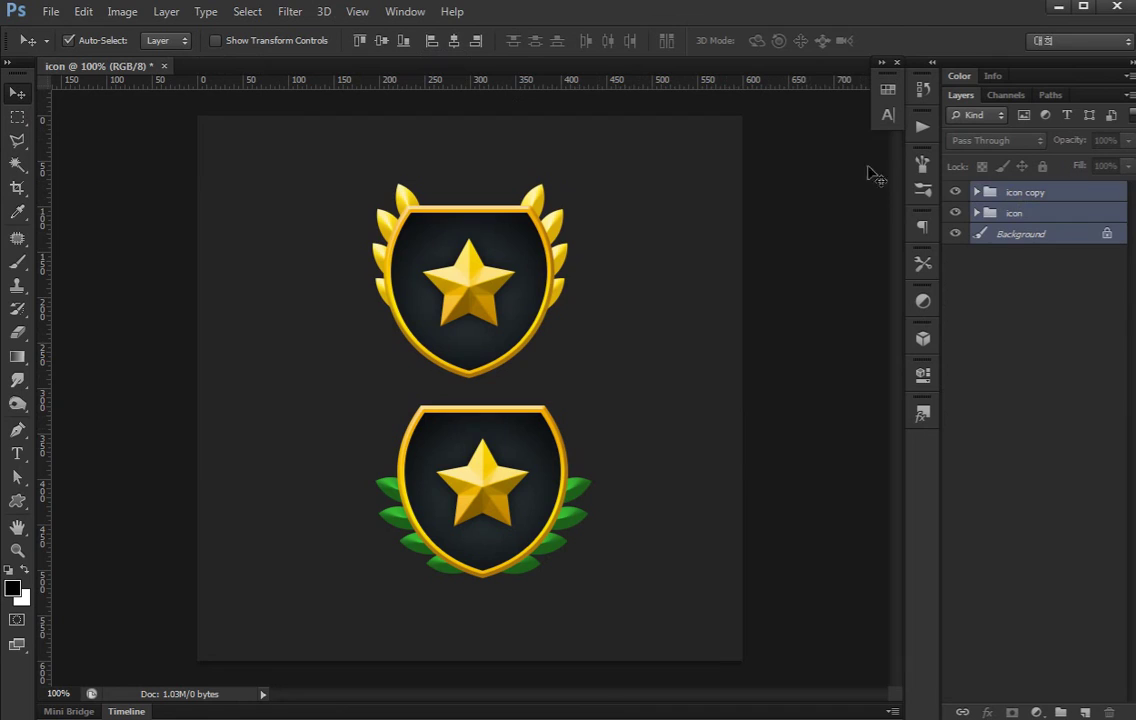
left_click(455, 41)
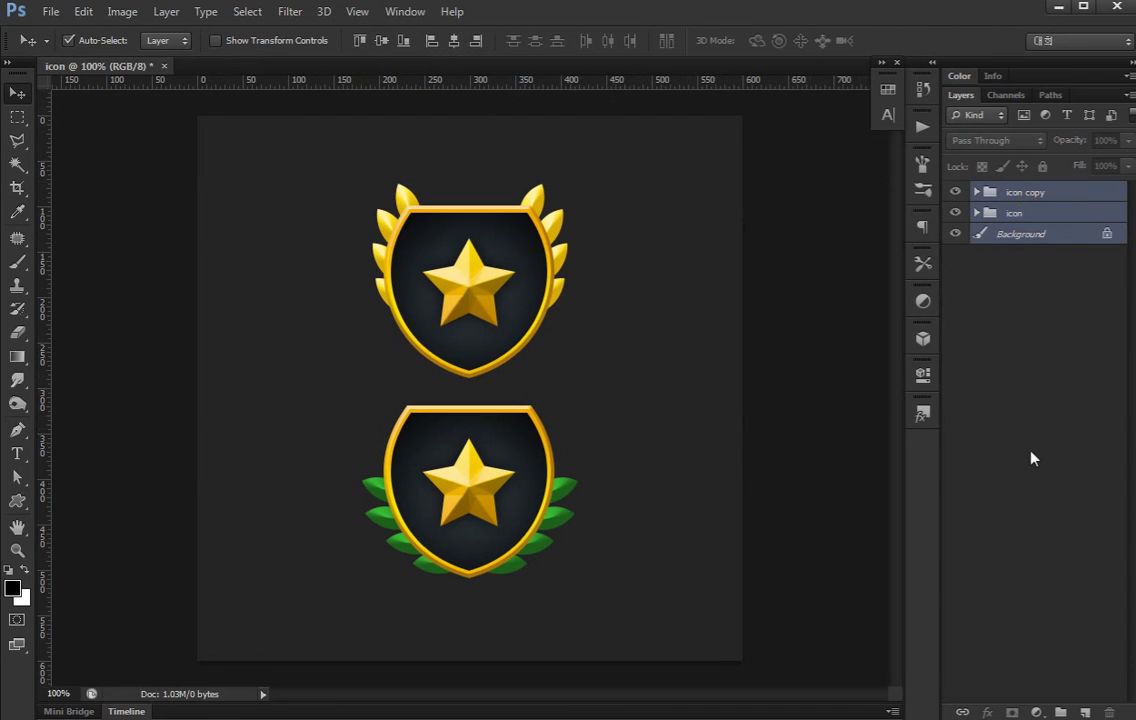